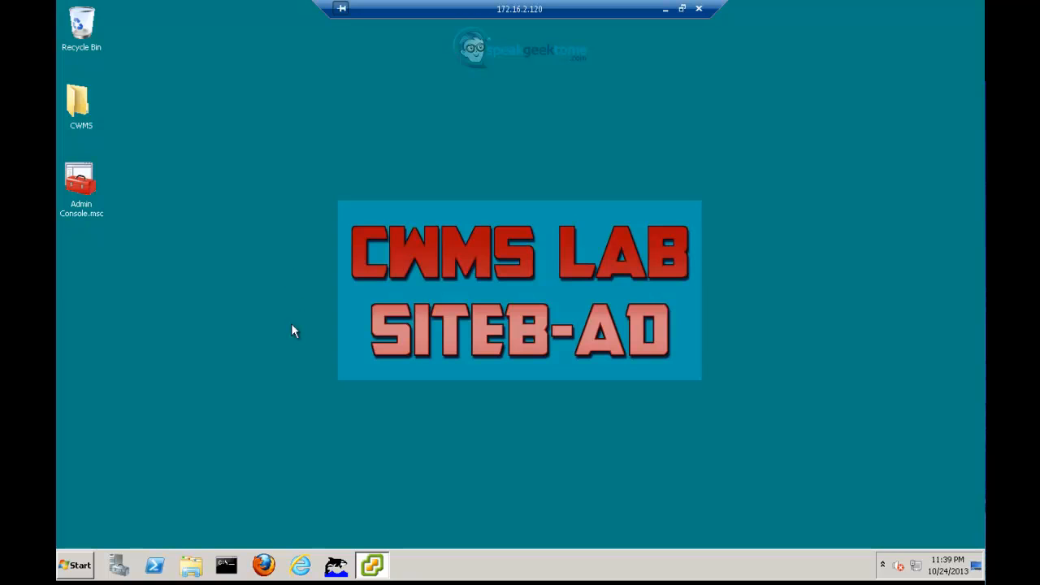
Step: Browse to meetingadmin.siteb.com in Internet Explorer and continue past the certificate warning
click(300, 566)
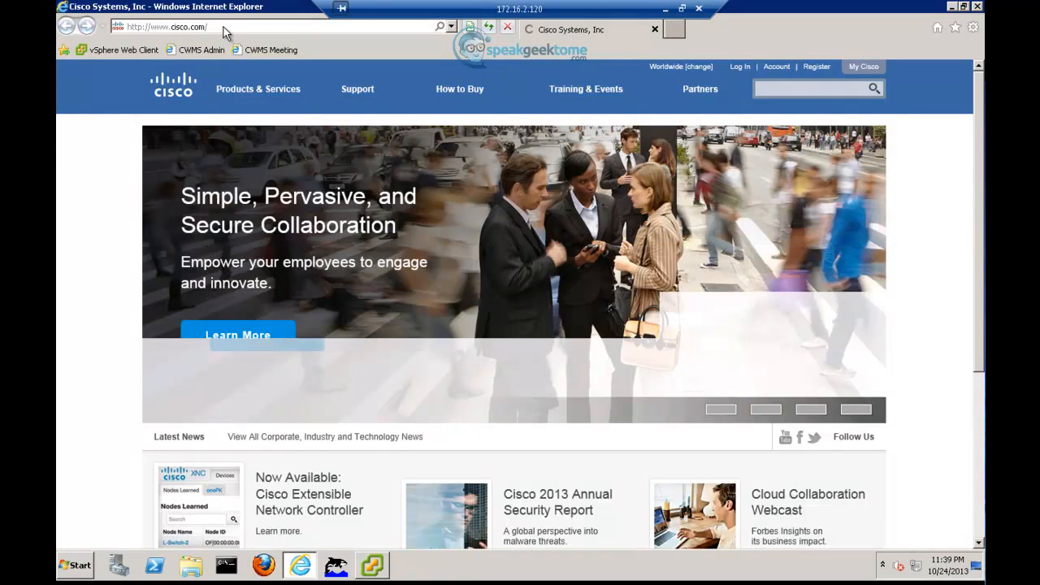
click(224, 27)
text(mee)
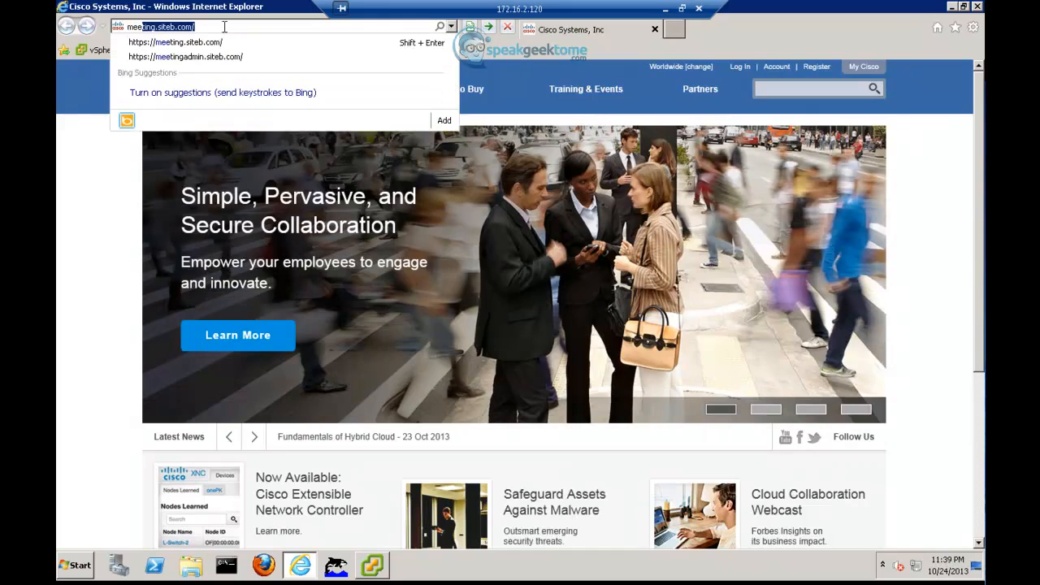
text(tingadmin)
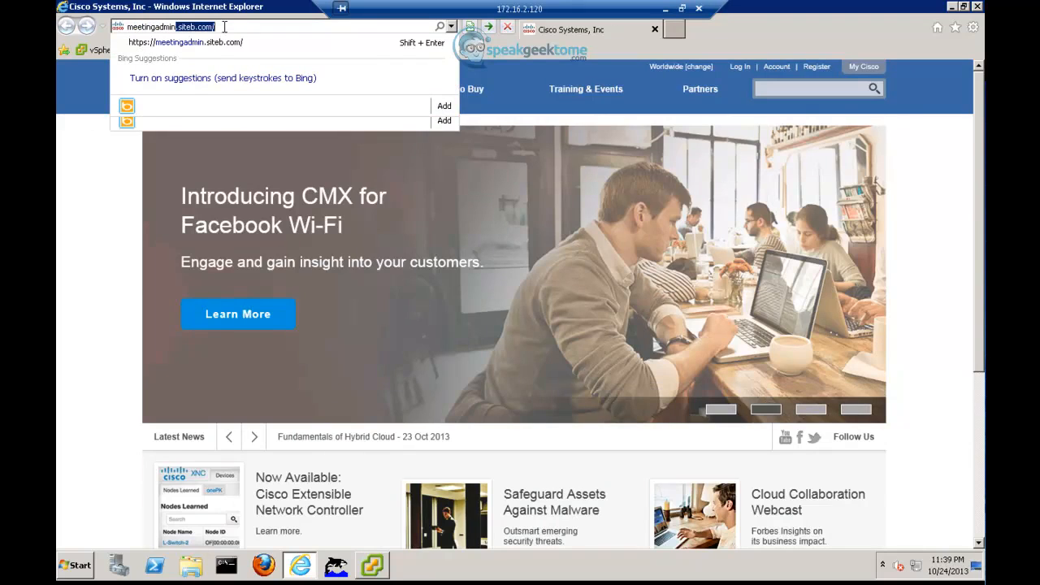
text(.siteb.com/)
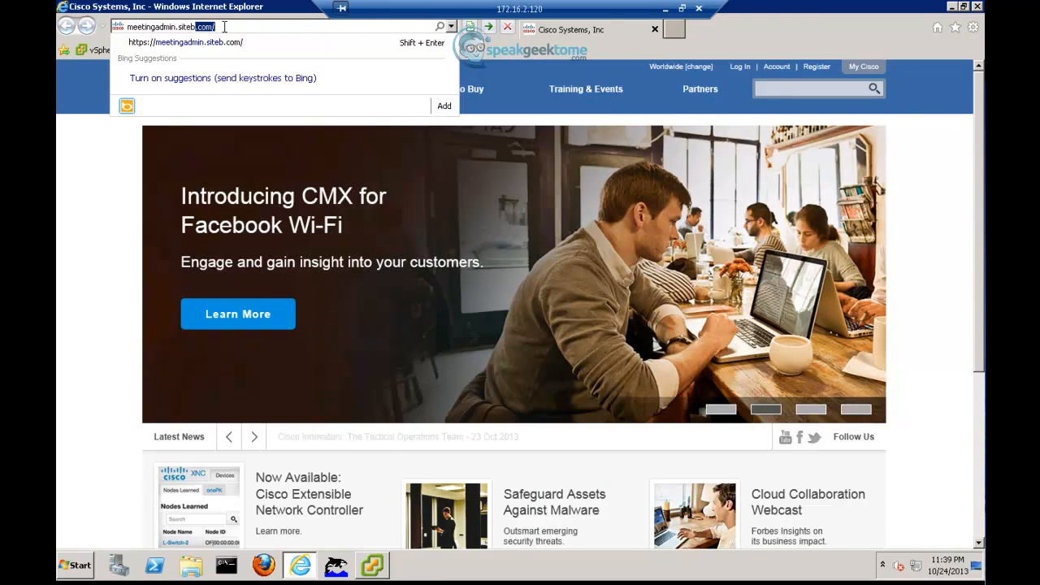
key(Return)
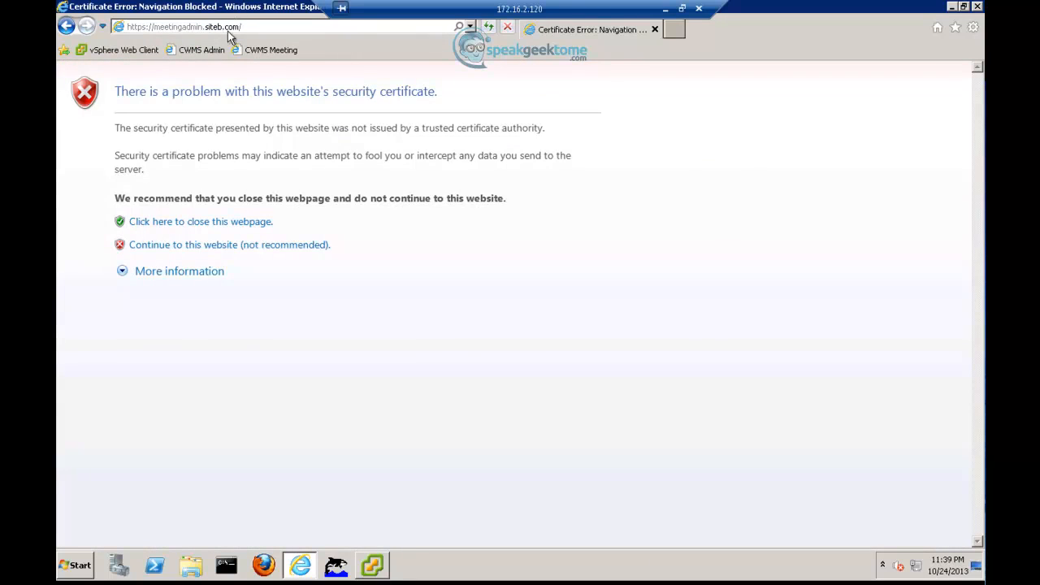
click(204, 246)
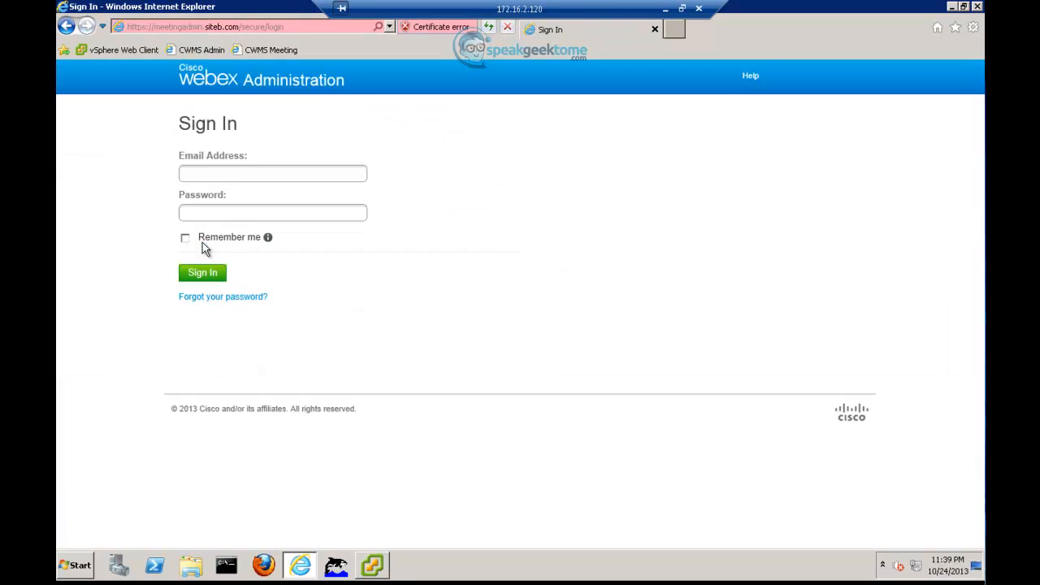
Step: Sign in with the administrator e-mail and password, then close the add-users tip and Welcome banner
click(265, 169)
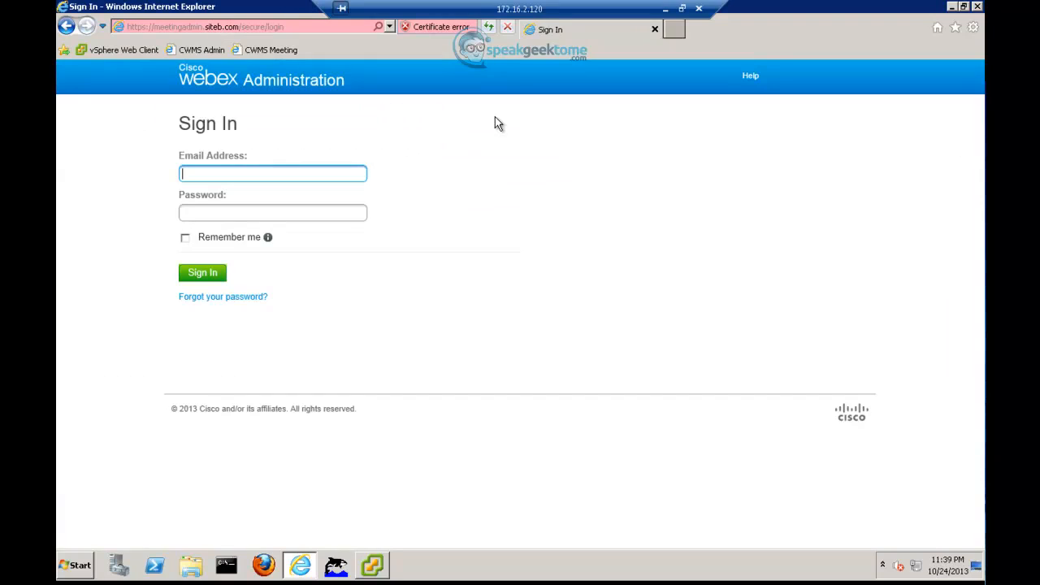
key(Tab)
text(********)
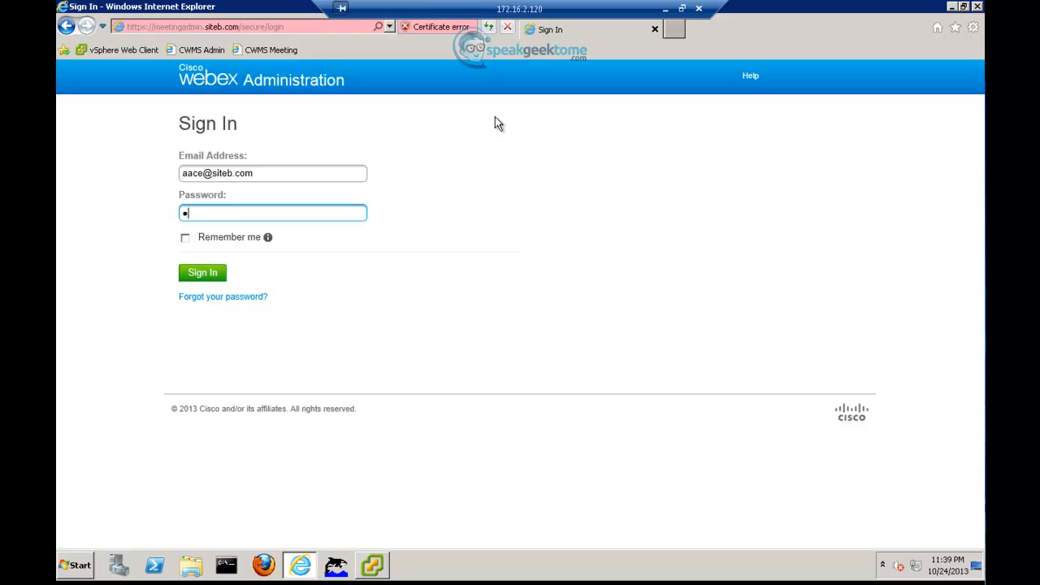
text(*)
click(214, 278)
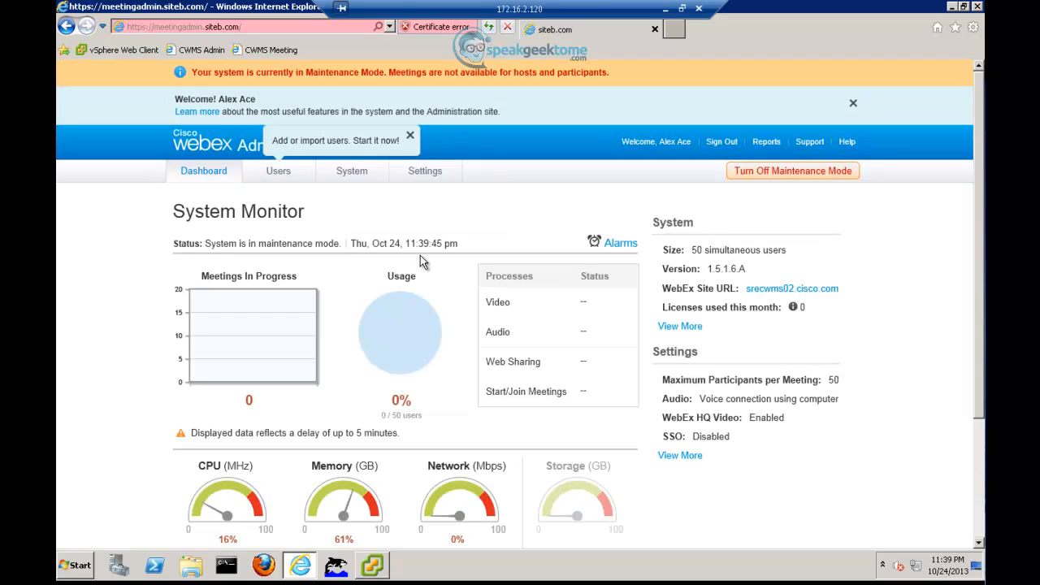
click(411, 137)
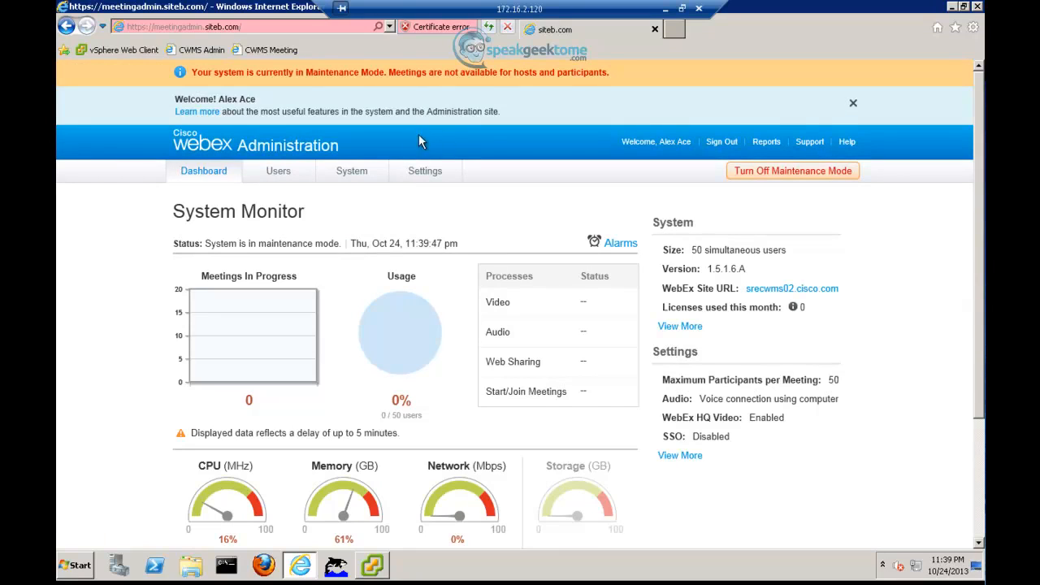
click(854, 104)
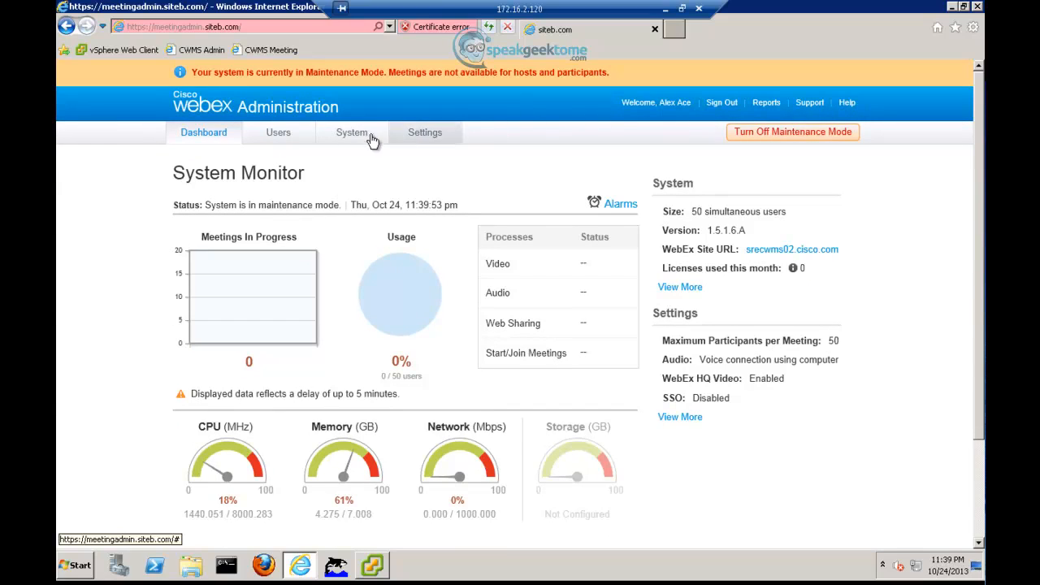
Step: Under Settings > Audio, start enabling teleconferencing and continue past the SIP Configuration page
click(419, 135)
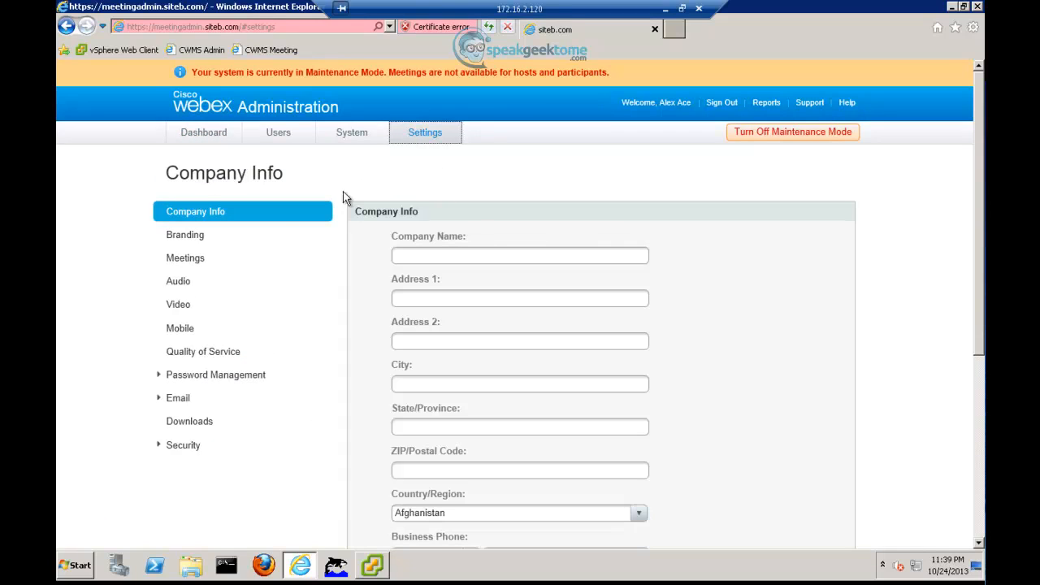
click(178, 286)
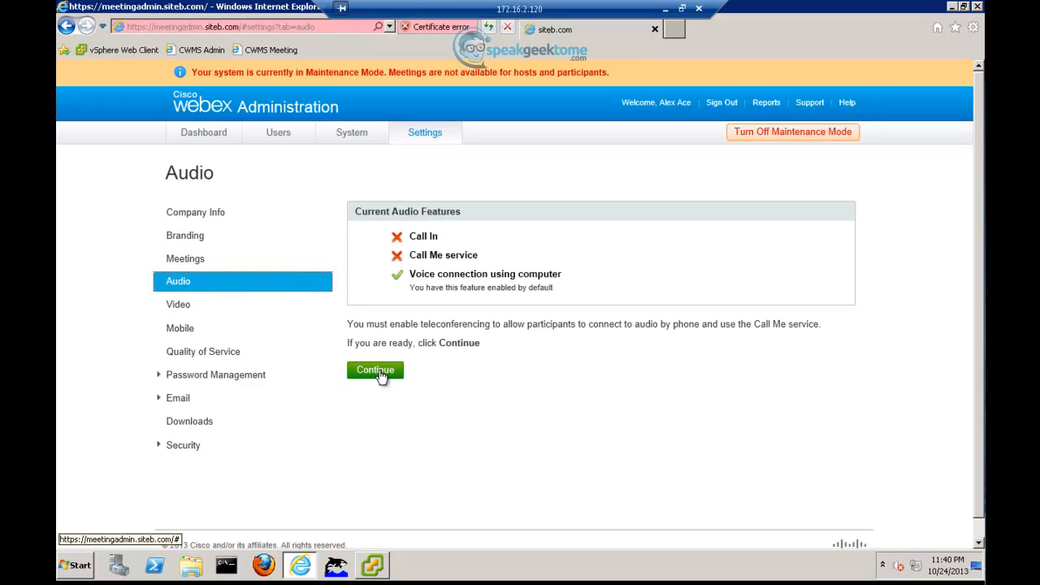
click(380, 371)
scroll(422, 370, down, 3)
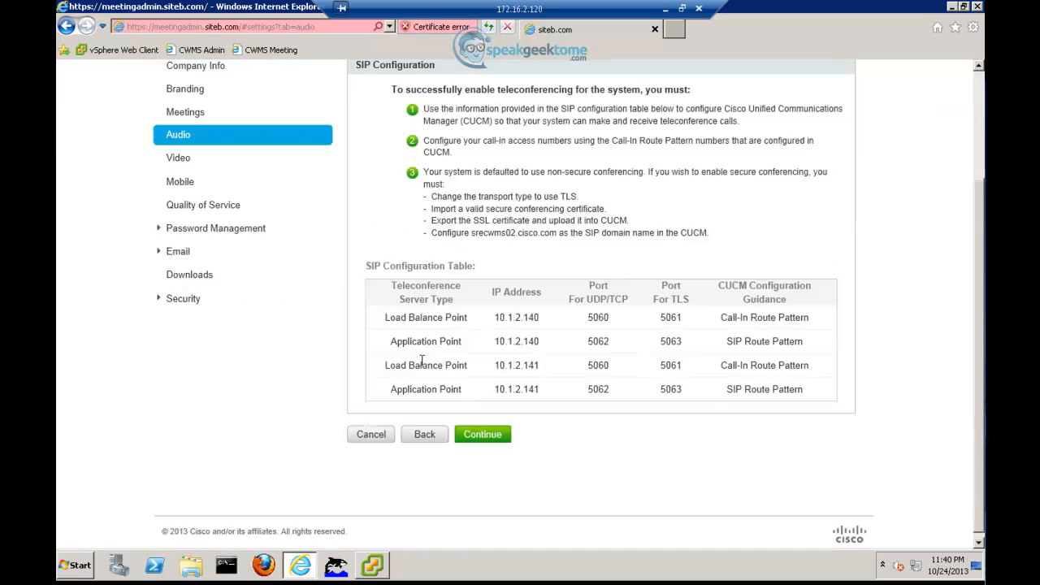
click(480, 441)
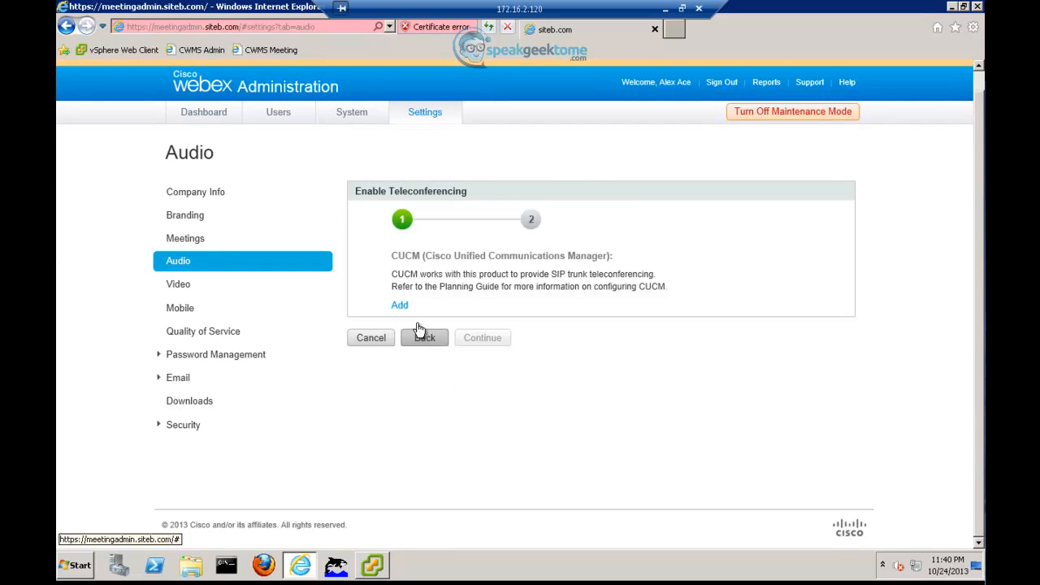
Step: Add CUCM 1 with IP address 10.1.2.110 in the teleconferencing wizard
click(400, 306)
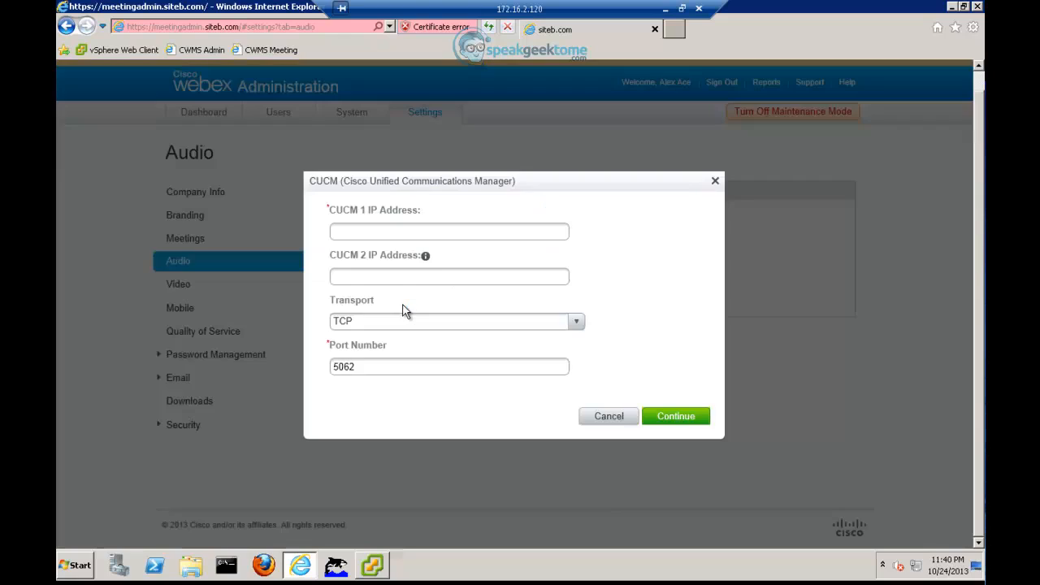
click(391, 231)
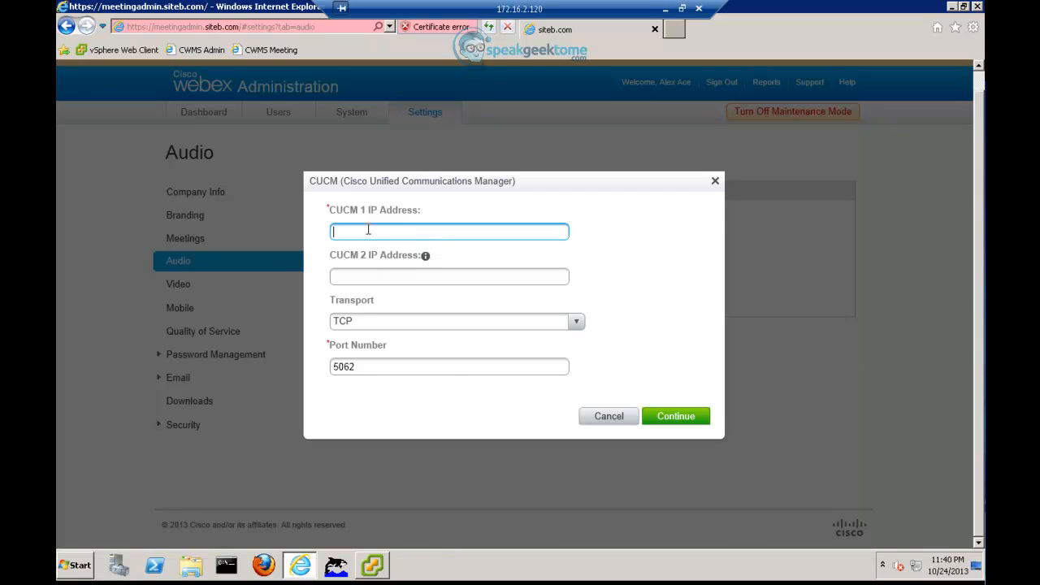
text(10.1.2.110)
click(663, 419)
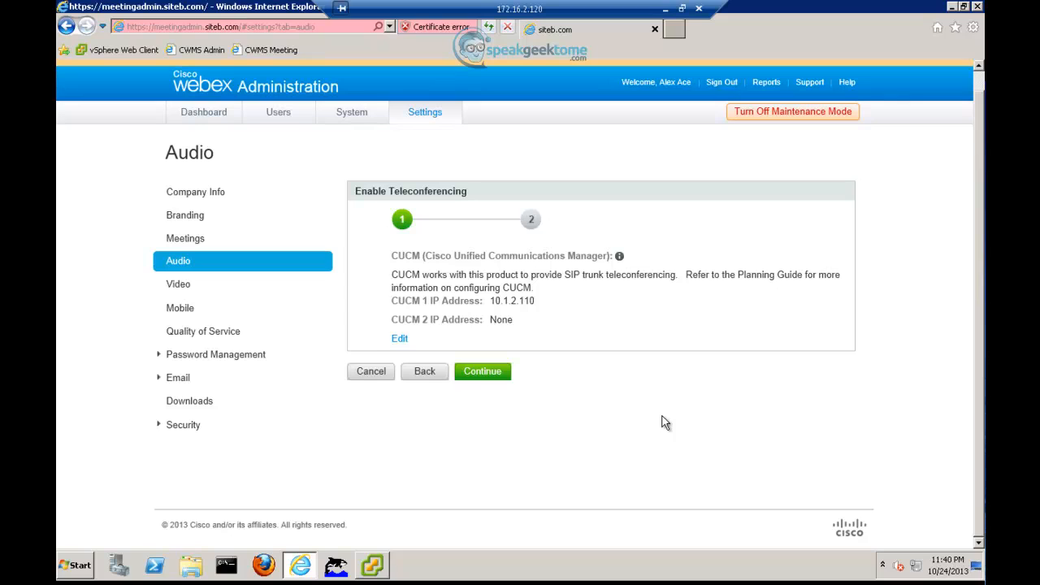
Step: Add call-in access number 'CWMS Call IN' (2999) and finish the teleconferencing wizard
click(479, 372)
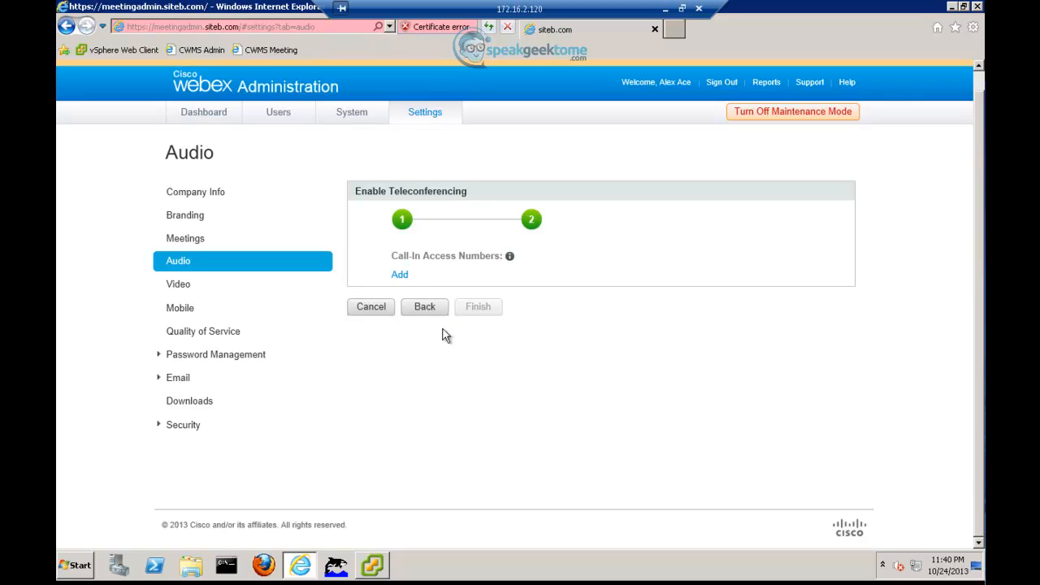
click(399, 277)
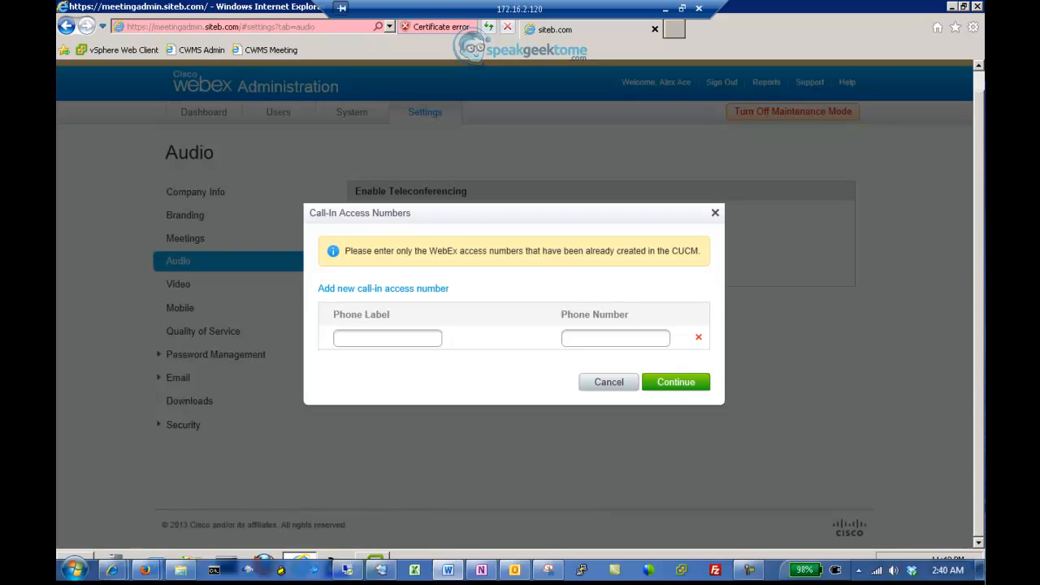
click(396, 337)
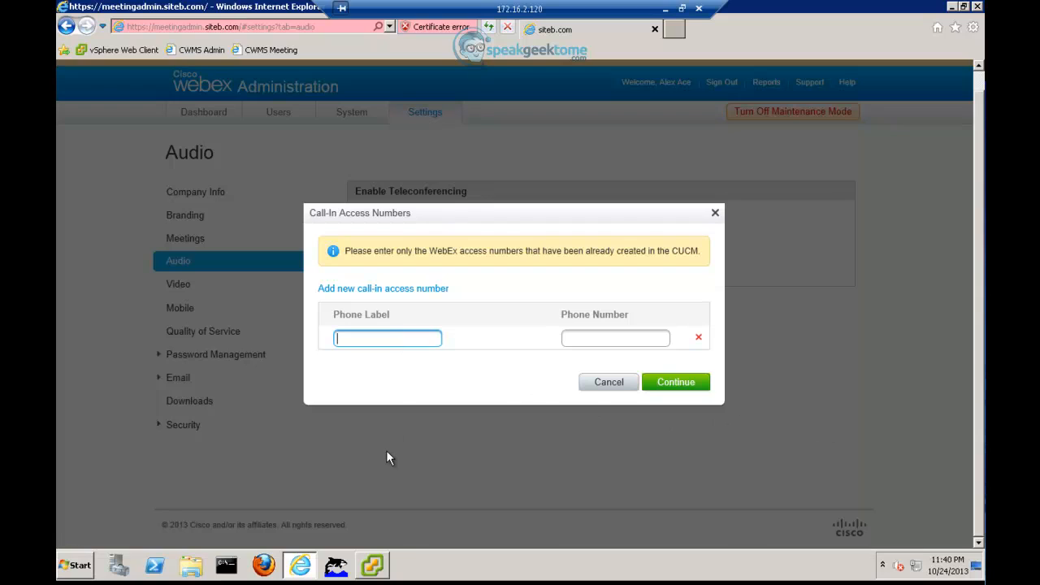
text(CWMS Call IN)
key(Tab)
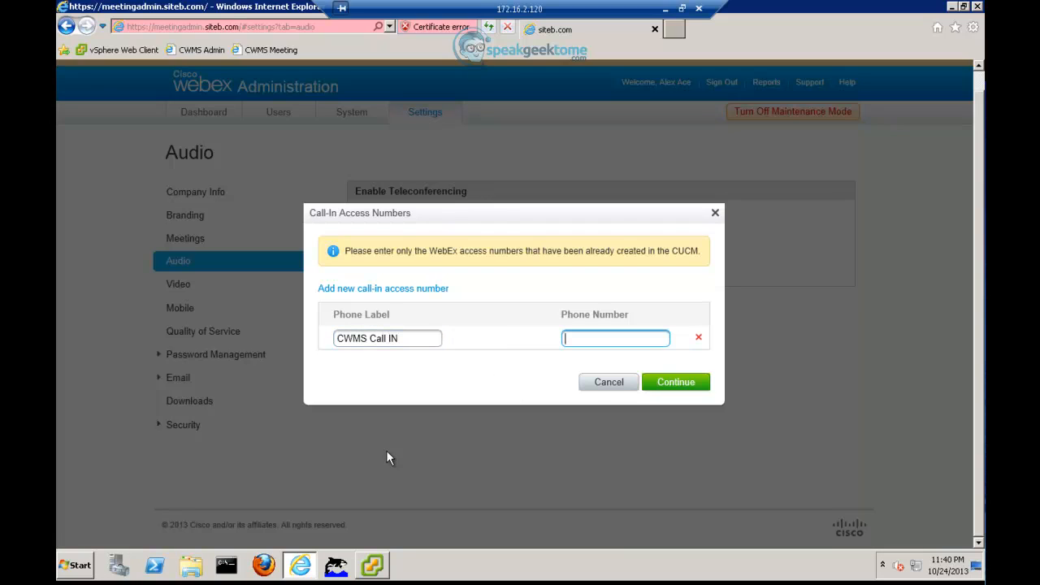
text(2999)
click(674, 382)
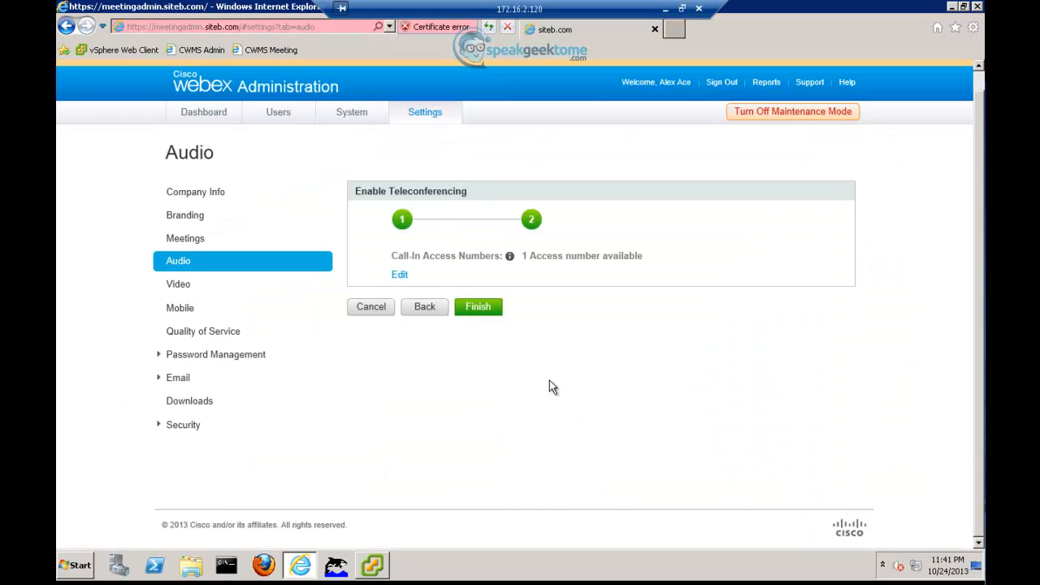
click(479, 308)
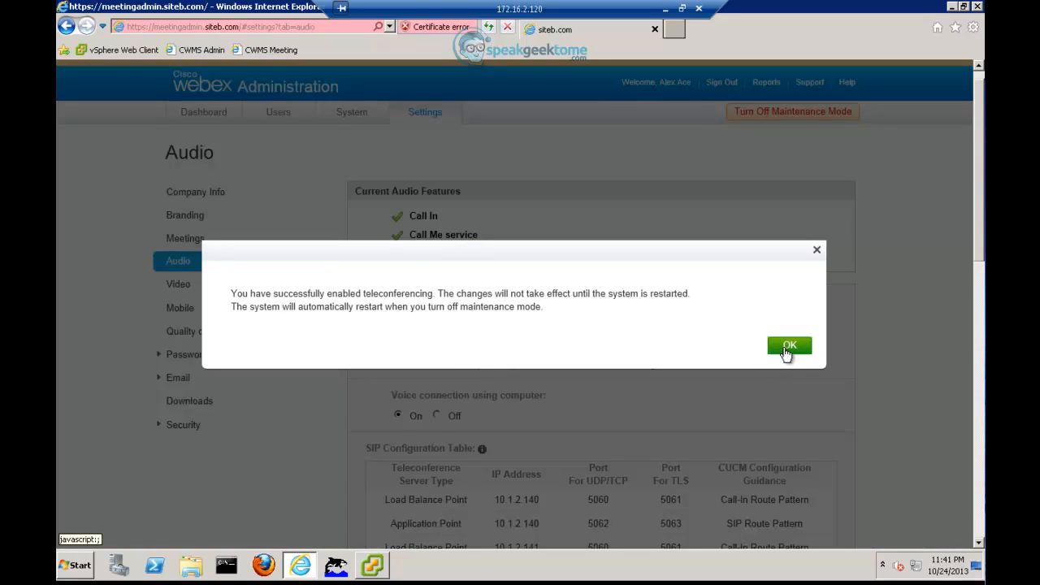
Step: Replace the 0000 caller ID with the new number, enable bypassing press-1 for Call Me, and save
click(789, 346)
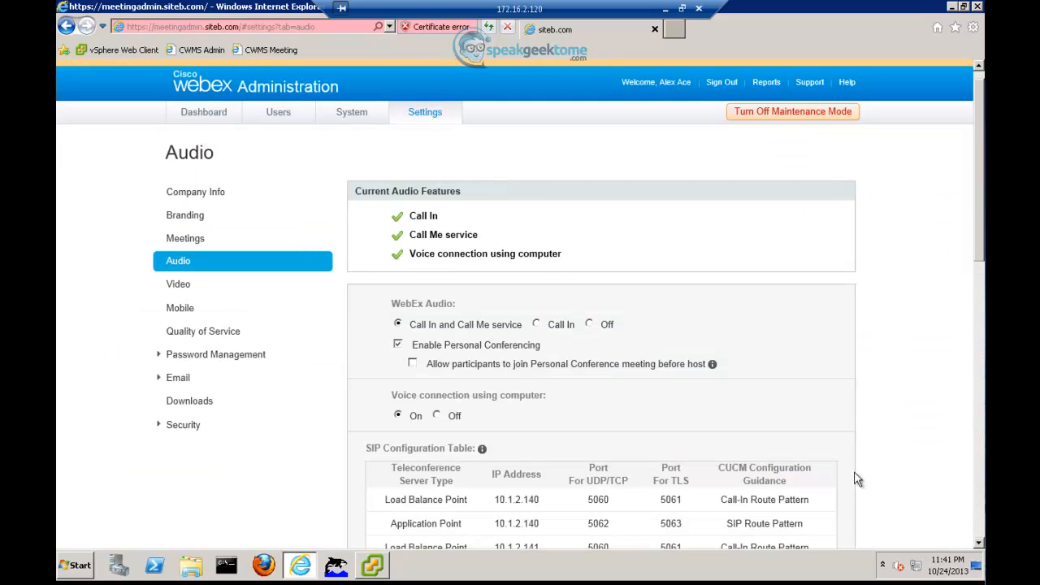
scroll(852, 476, down, 8)
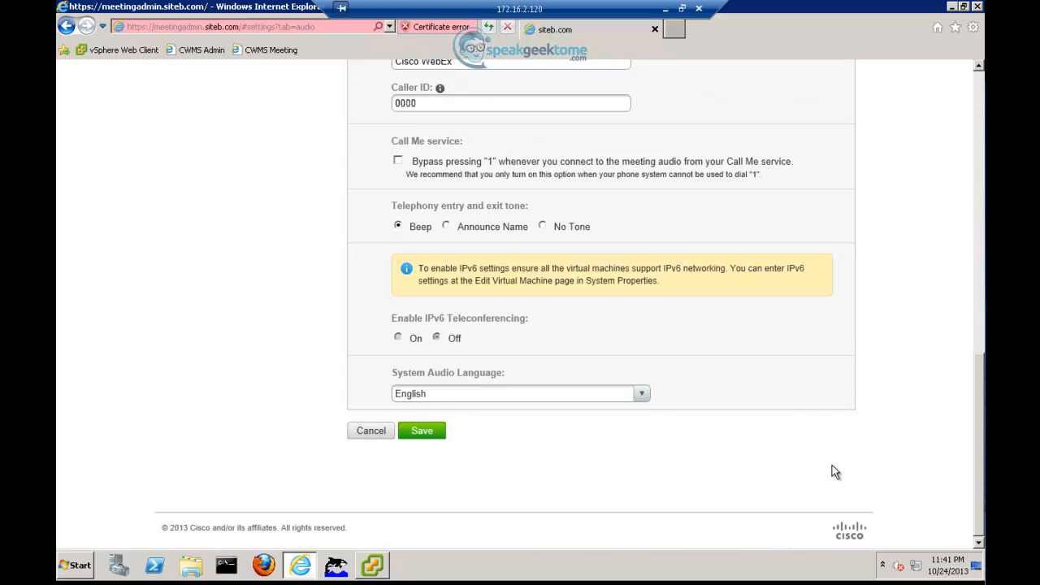
scroll(821, 459, up, 2)
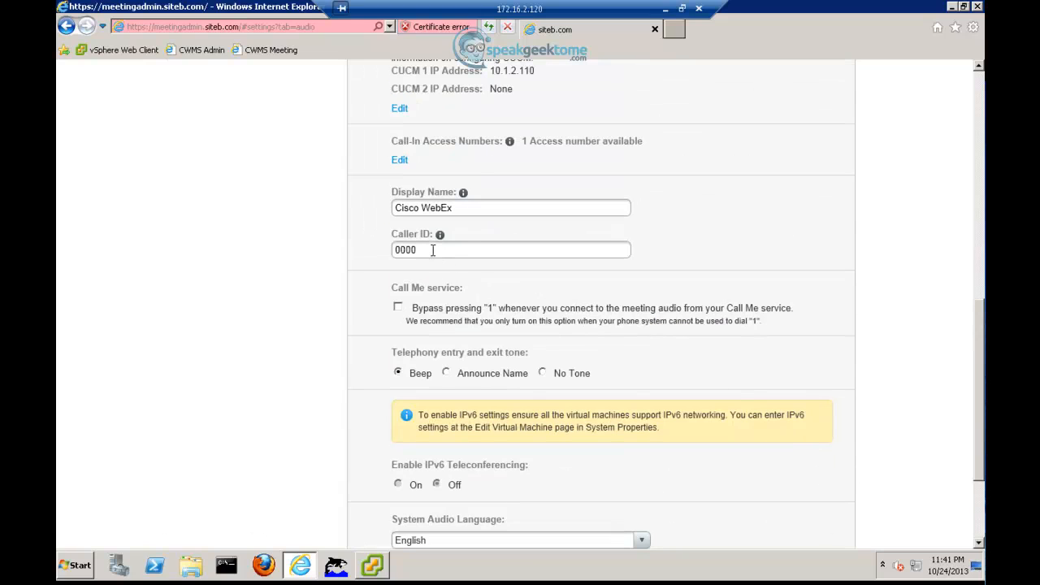
drag(433, 250, 365, 255)
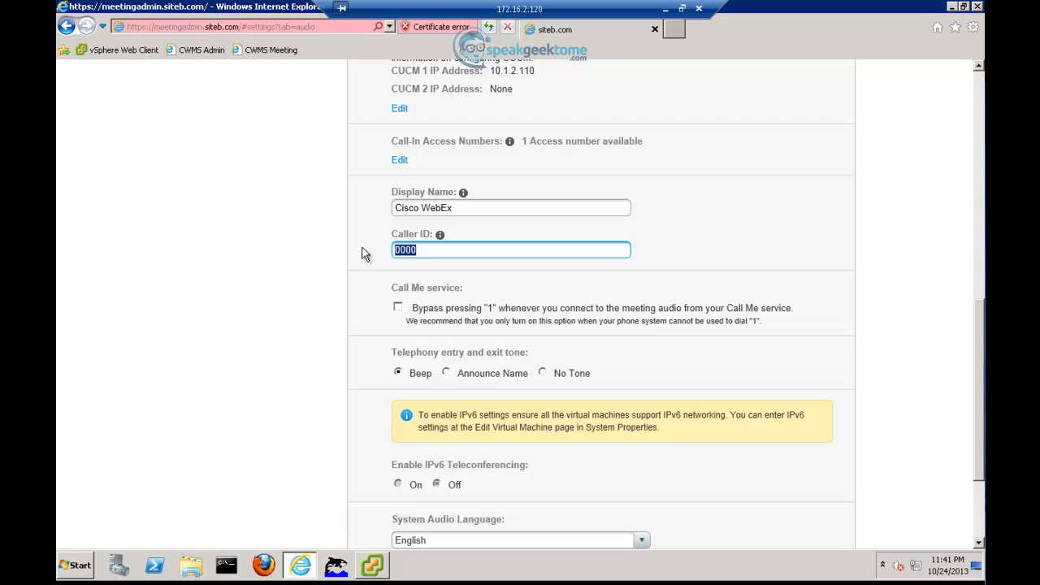
text(+14085552999)
click(397, 307)
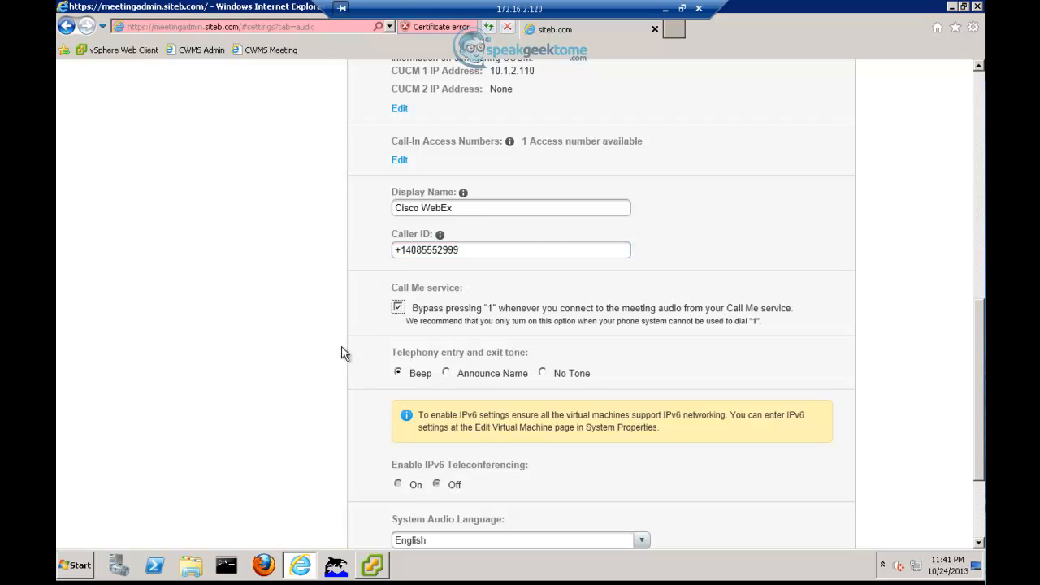
scroll(342, 358, down, 3)
click(424, 436)
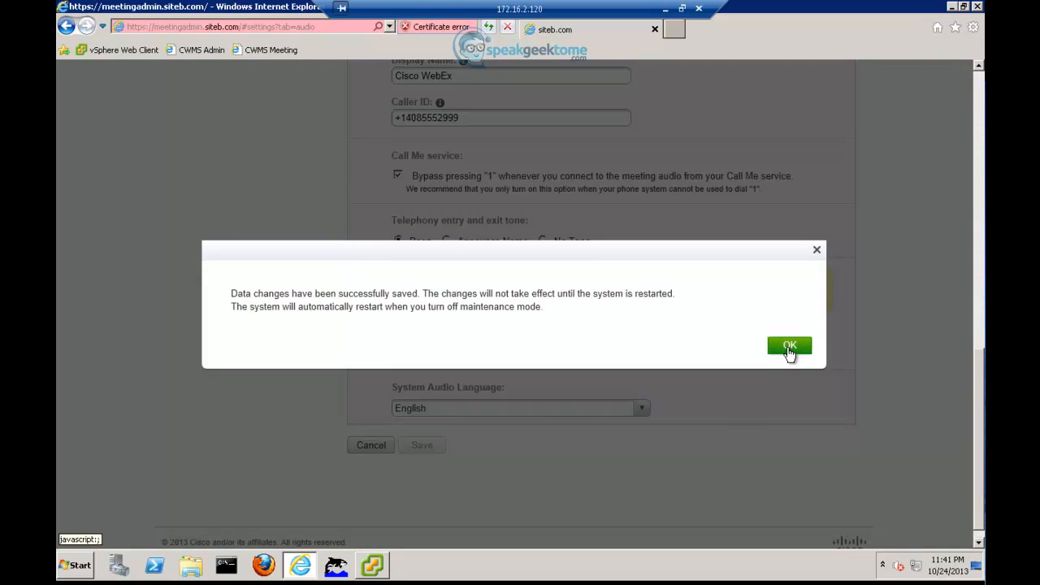
click(788, 347)
scroll(768, 431, up, 10)
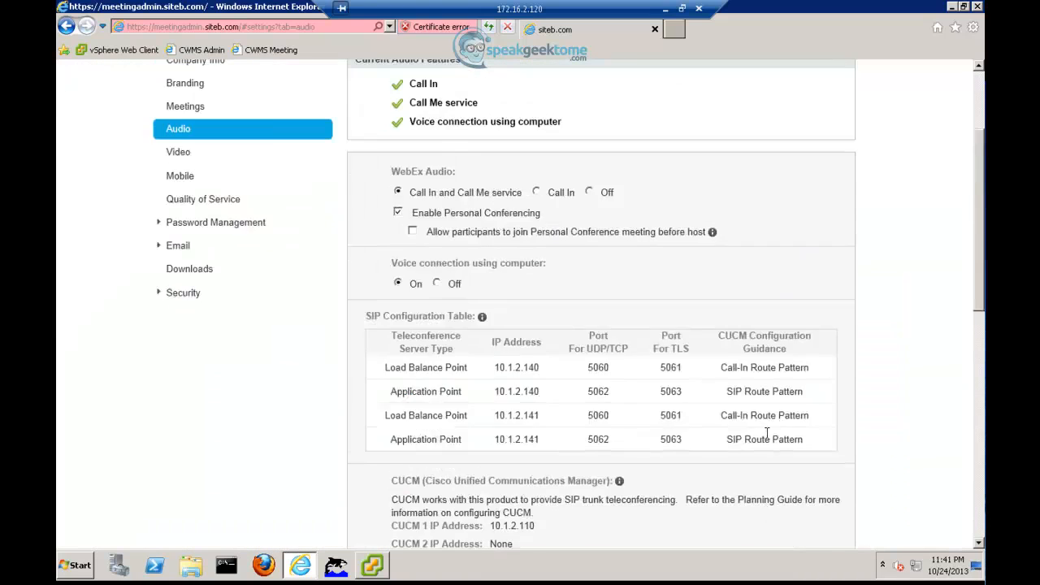
Step: Look through the Video and Mobile settings pages, then go to Branding
scroll(768, 435, up, 3)
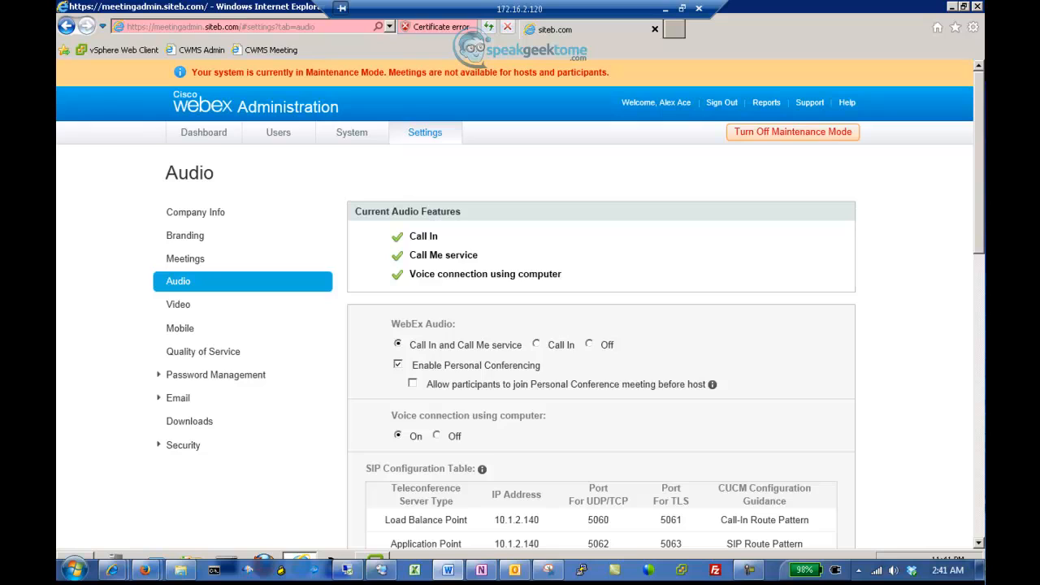
click(182, 305)
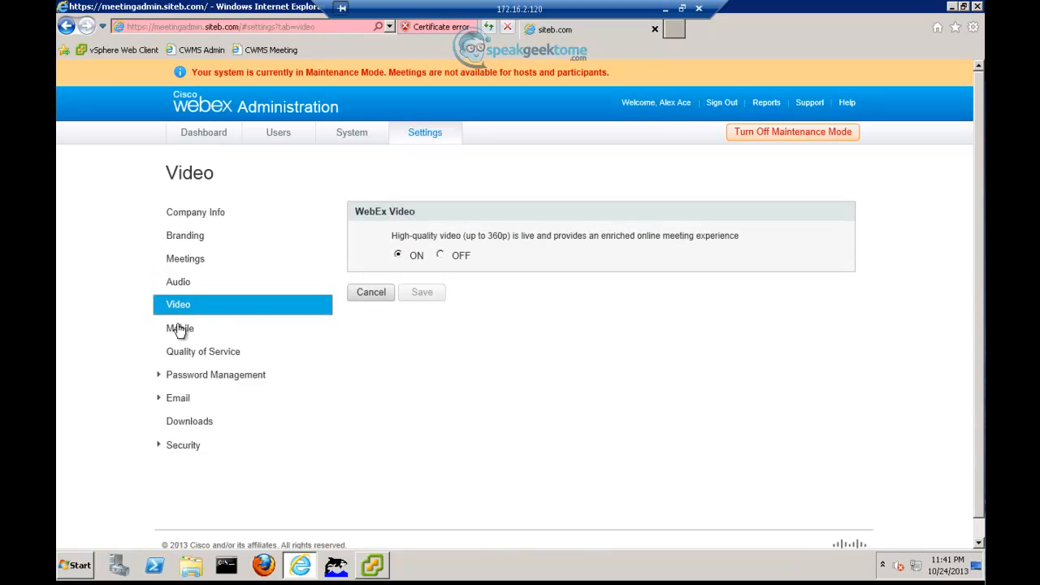
click(178, 333)
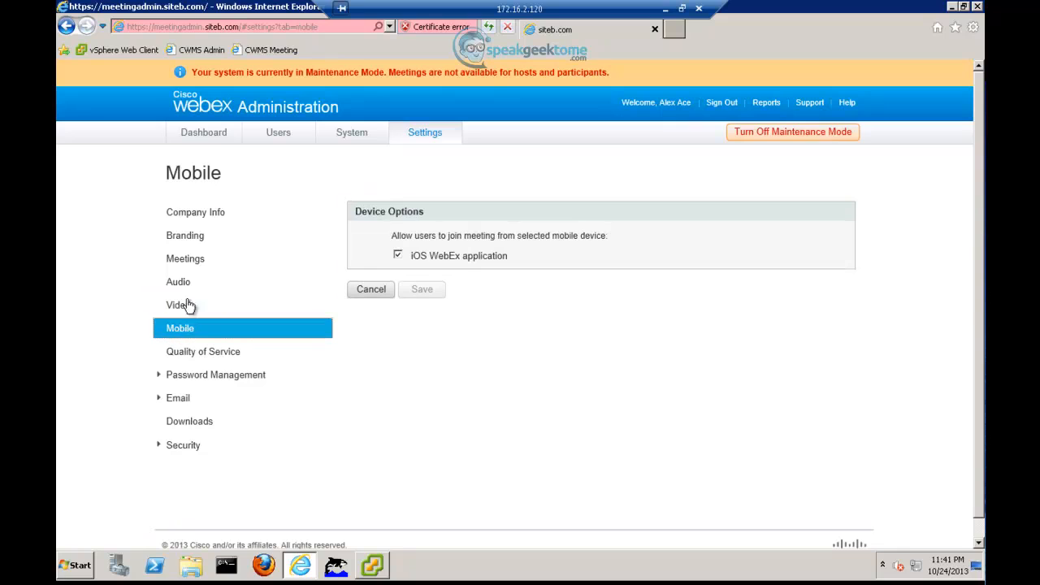
click(183, 238)
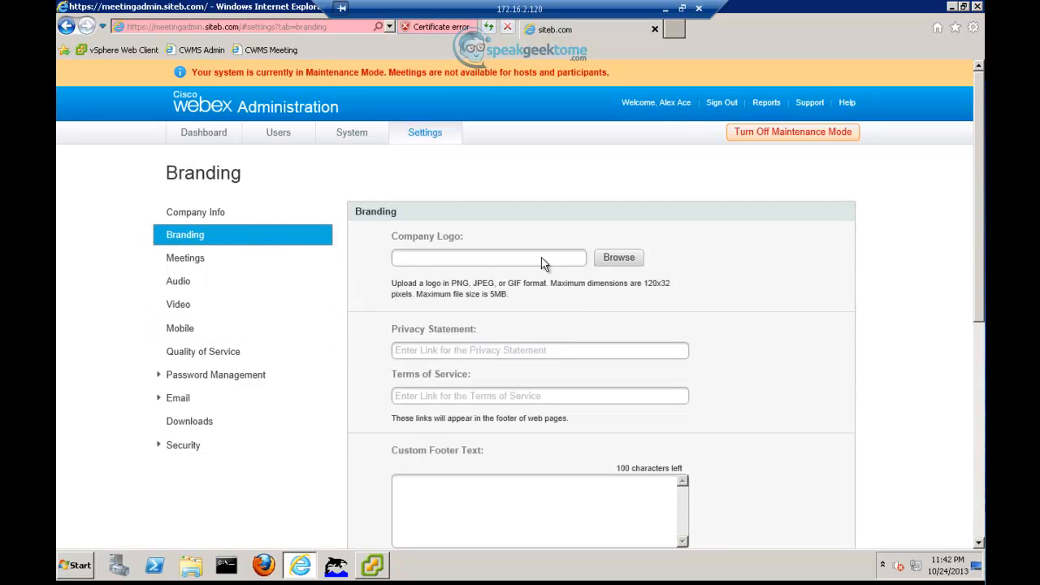
Step: Upload SitebLogo_120x32.jpg as the company logo and save the Branding settings
click(617, 258)
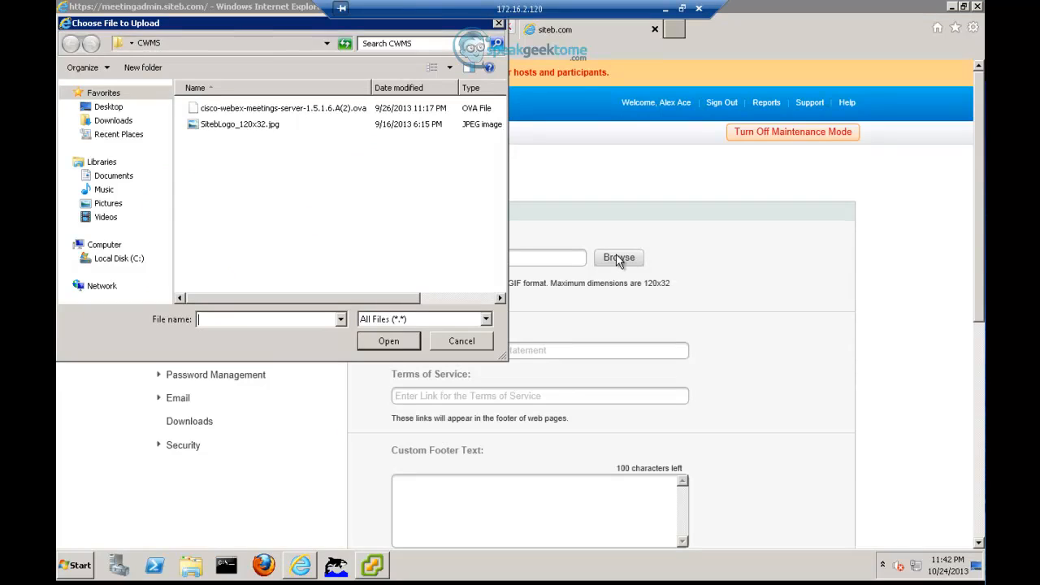
click(237, 130)
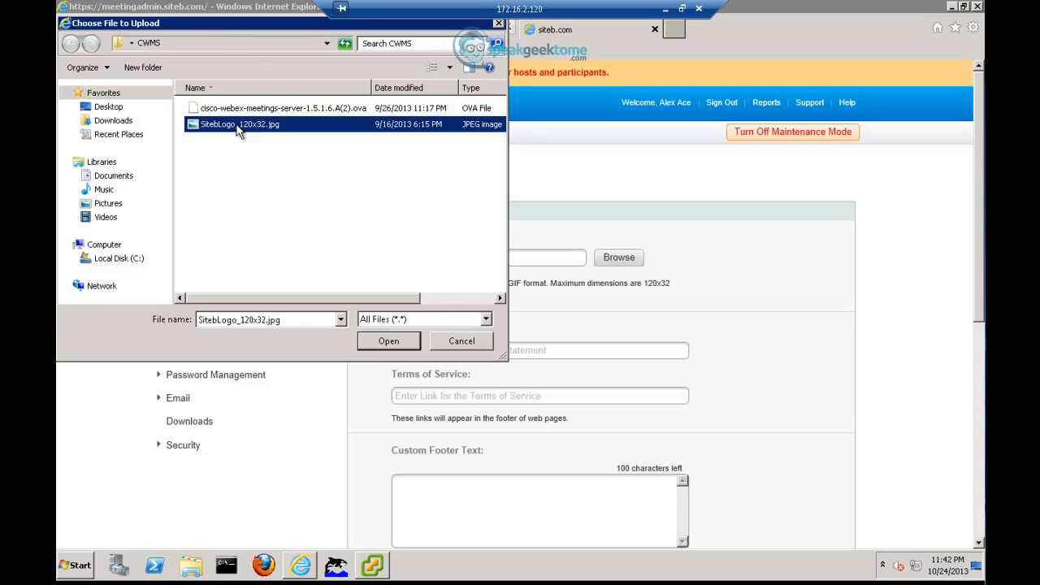
double_click(238, 130)
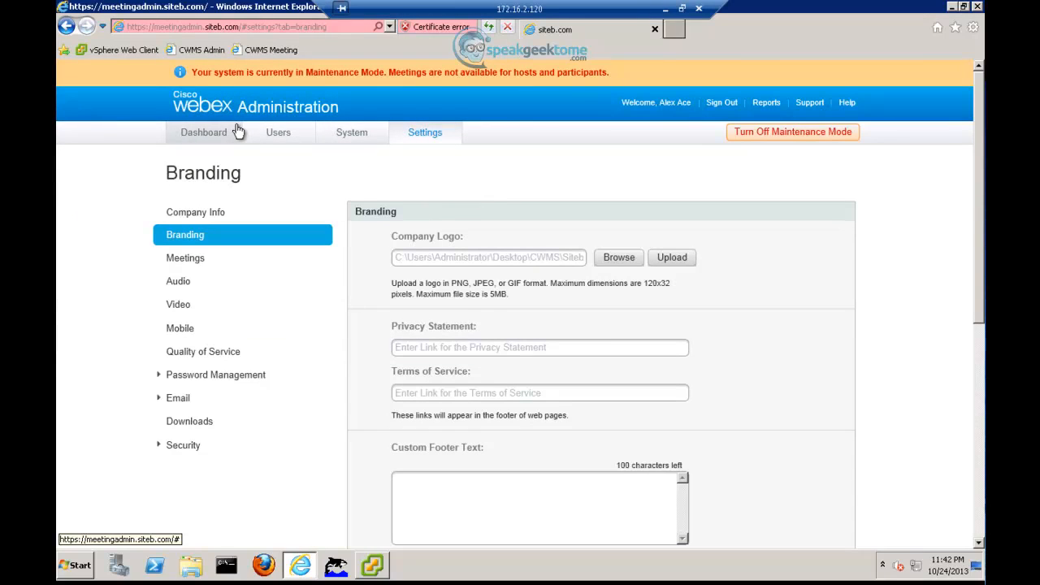
click(673, 259)
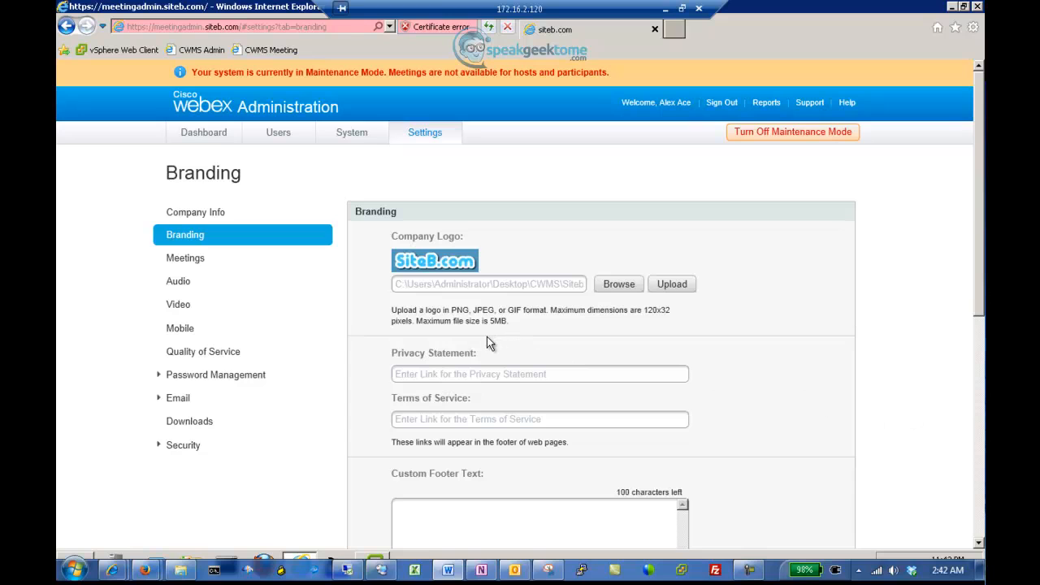
scroll(667, 342, down, 5)
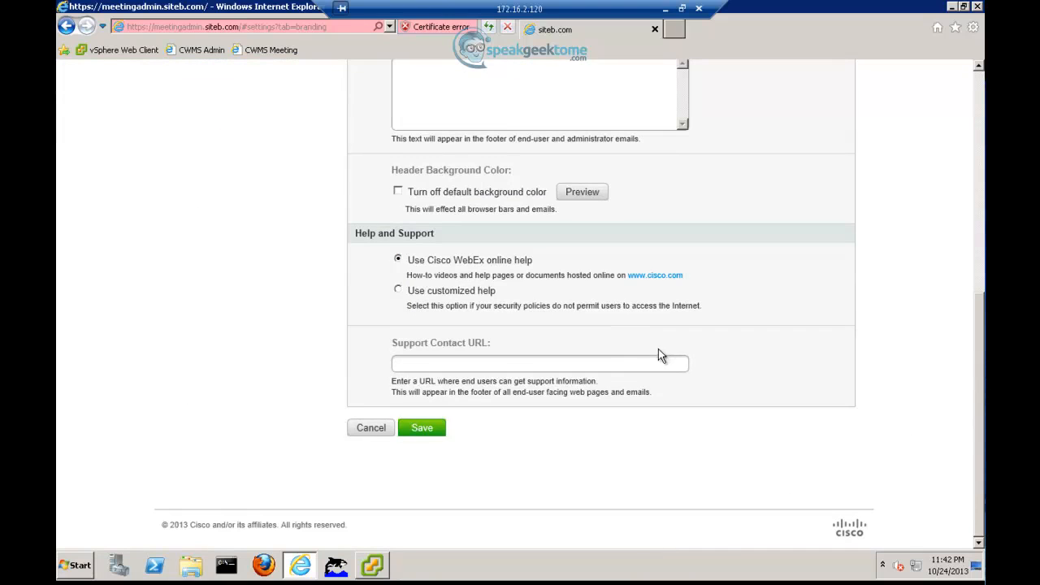
click(416, 431)
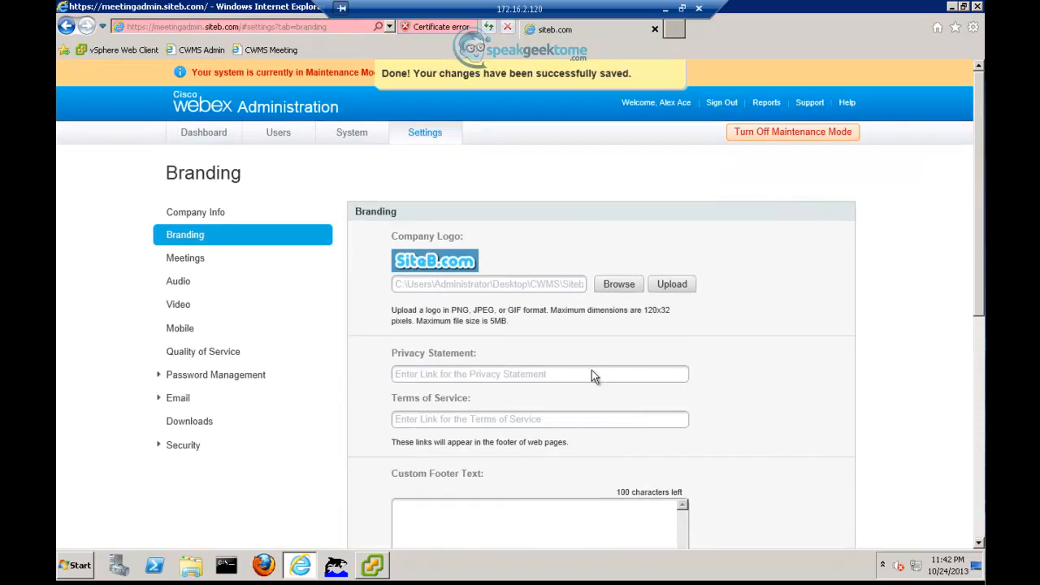
Step: Go to the System tab and view more details under Servers
click(191, 260)
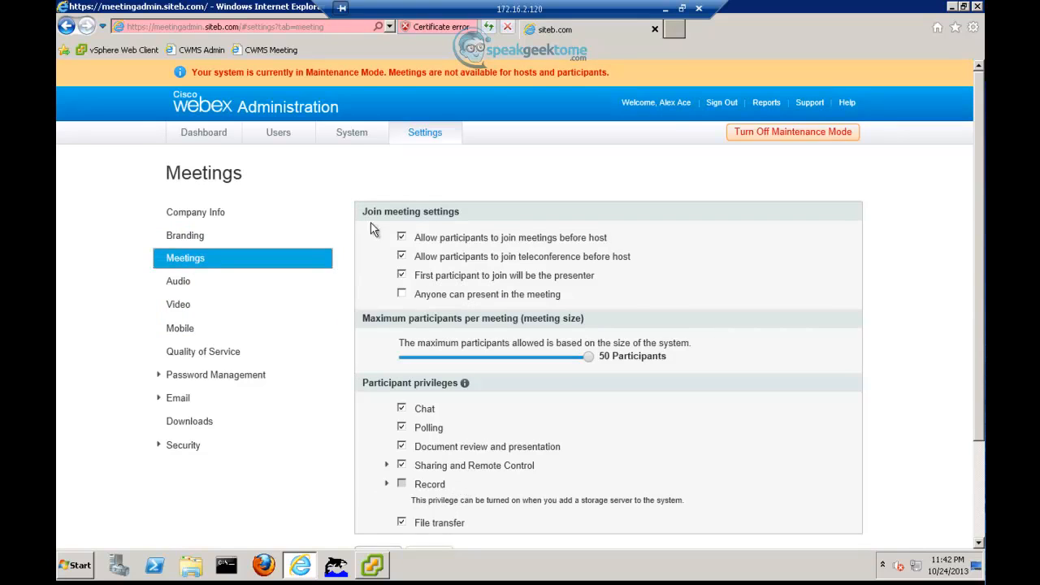
click(341, 141)
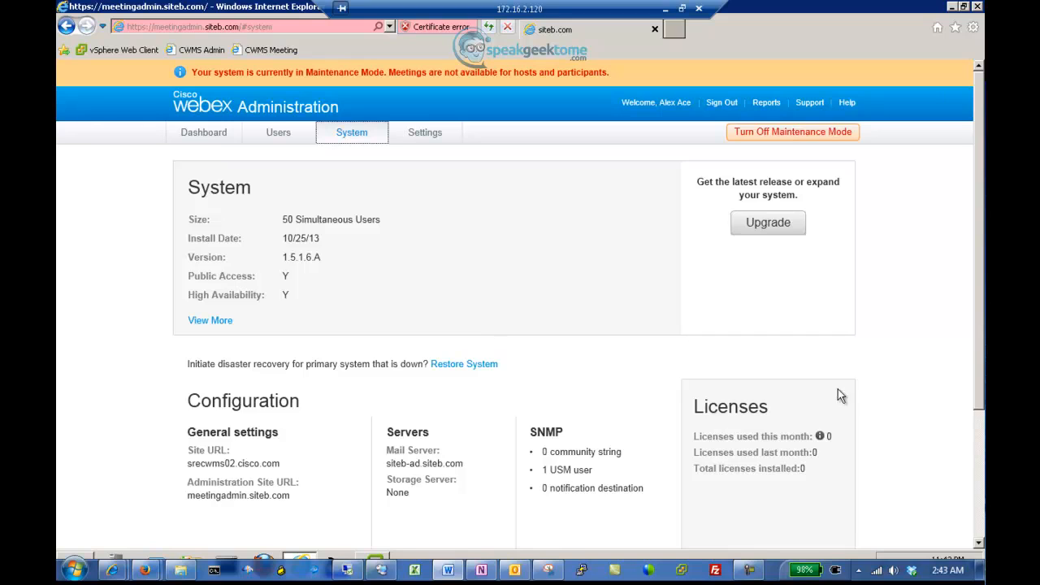
scroll(532, 362, down, 3)
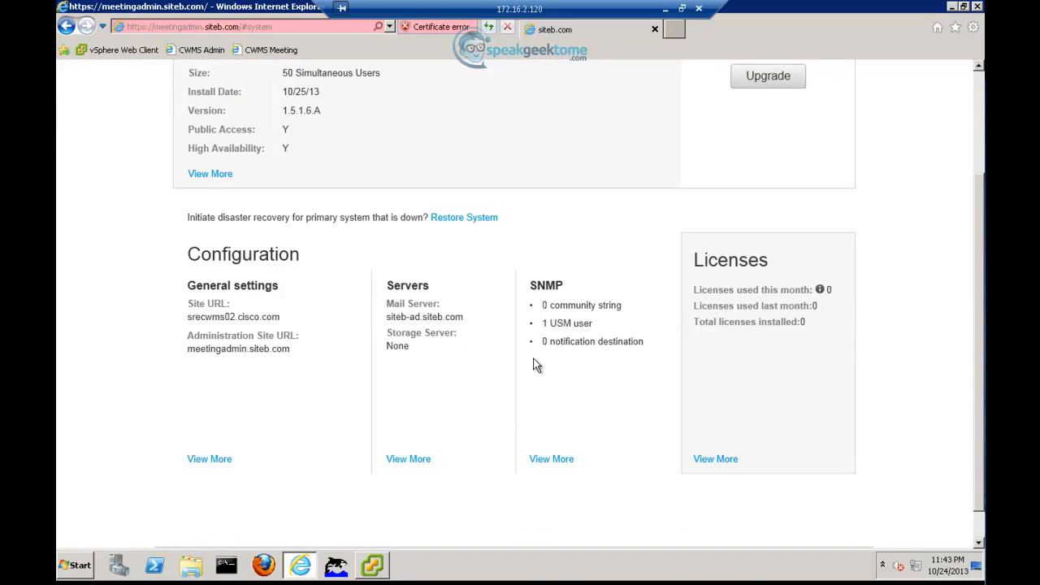
click(420, 461)
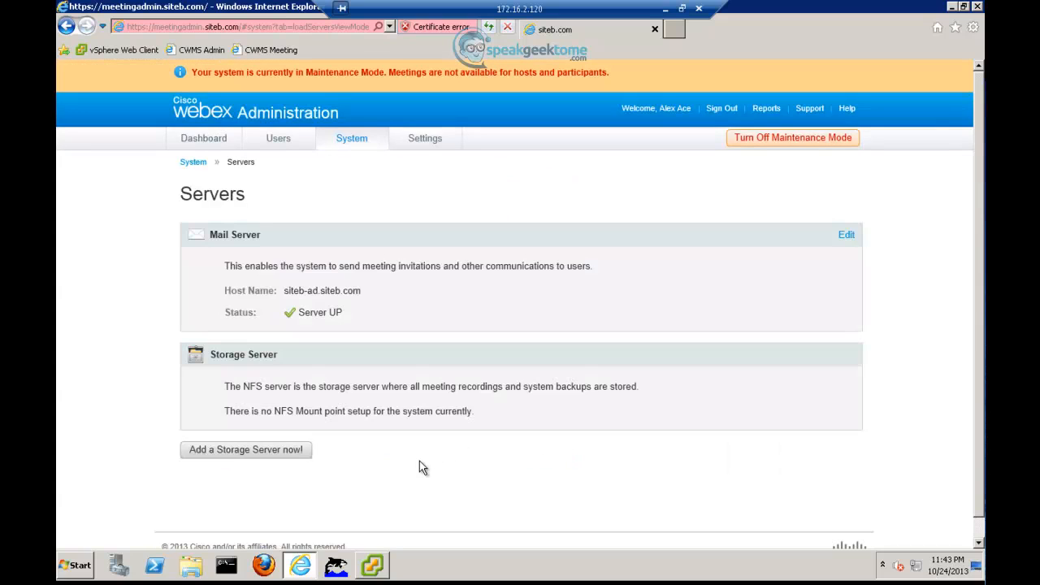
Step: Add an NFS storage server with mount point siteb-ad.siteb.com:/NFSShare
click(274, 452)
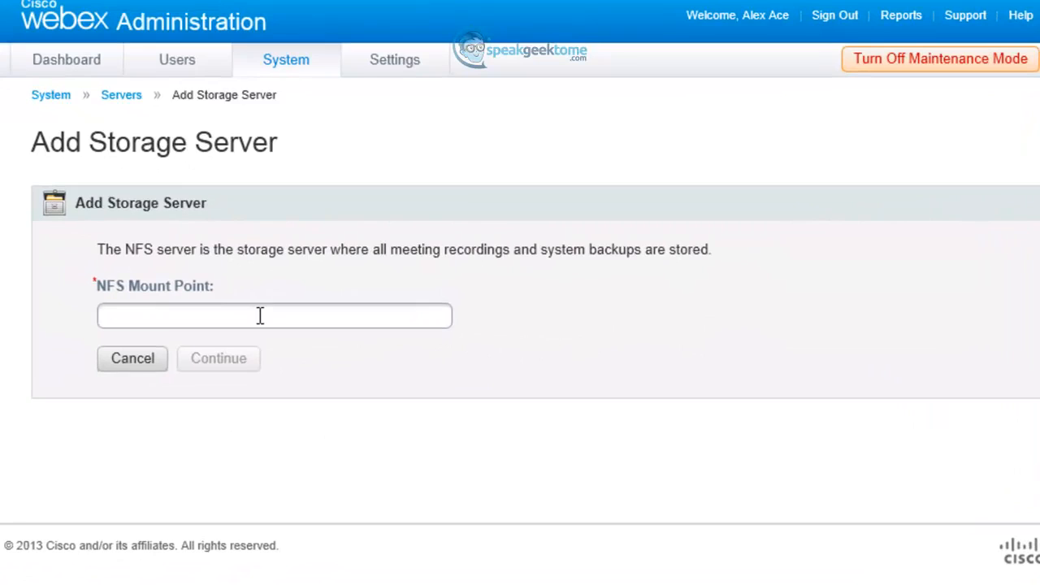
click(260, 316)
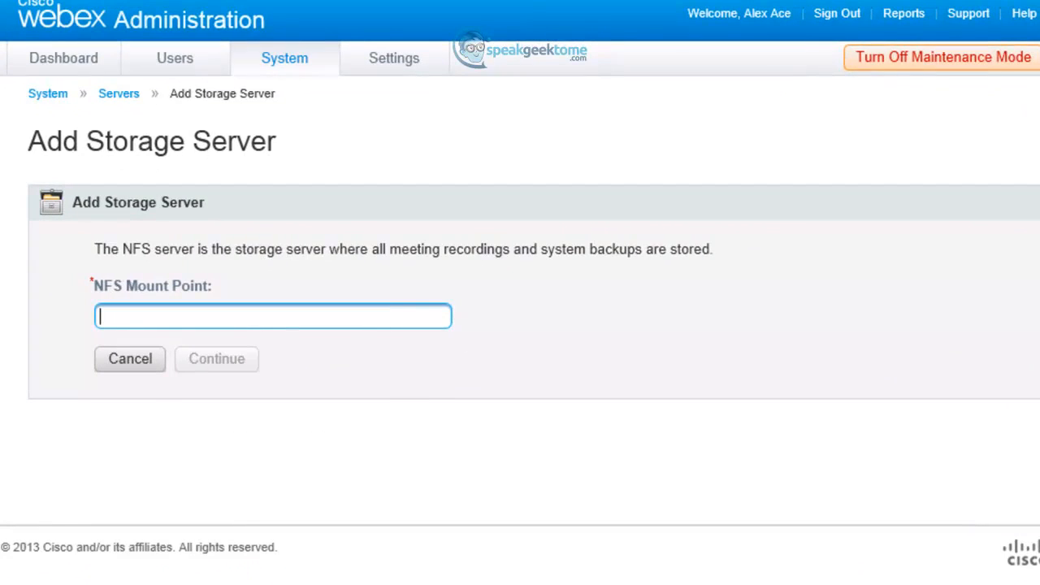
text(siteb-)
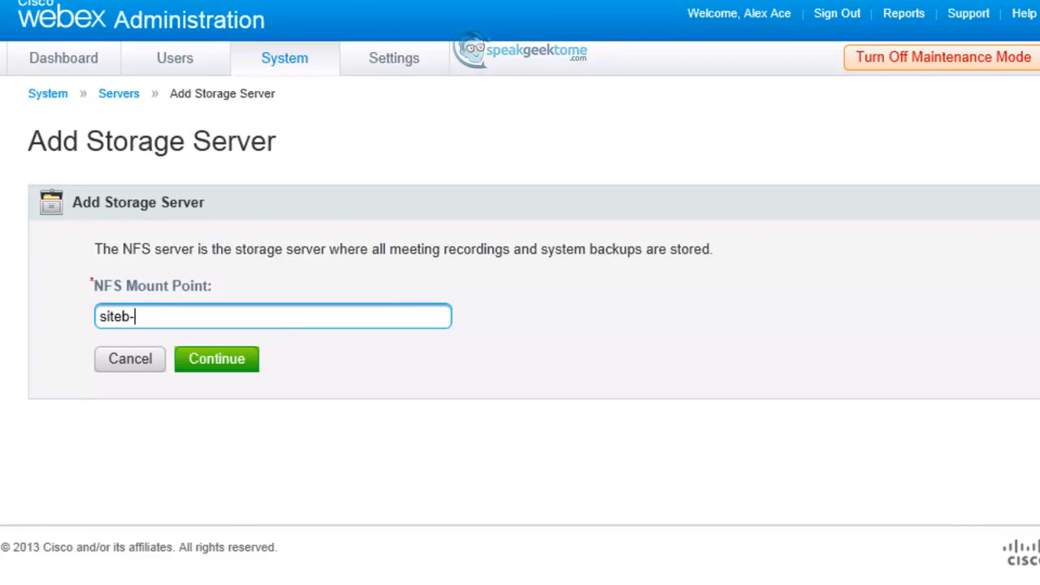
text(ad.siteb.com)
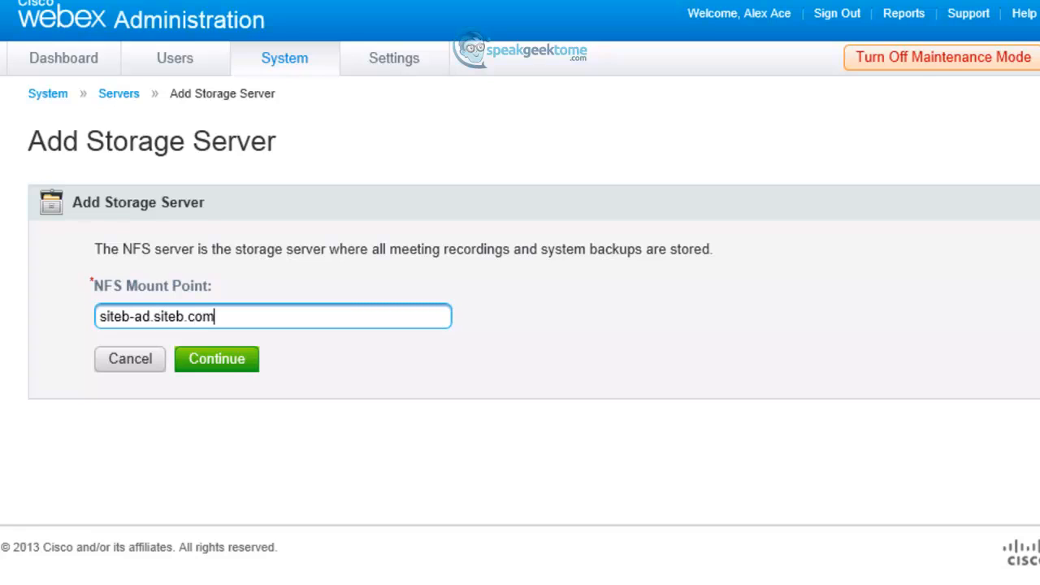
text(:/NFSSHA)
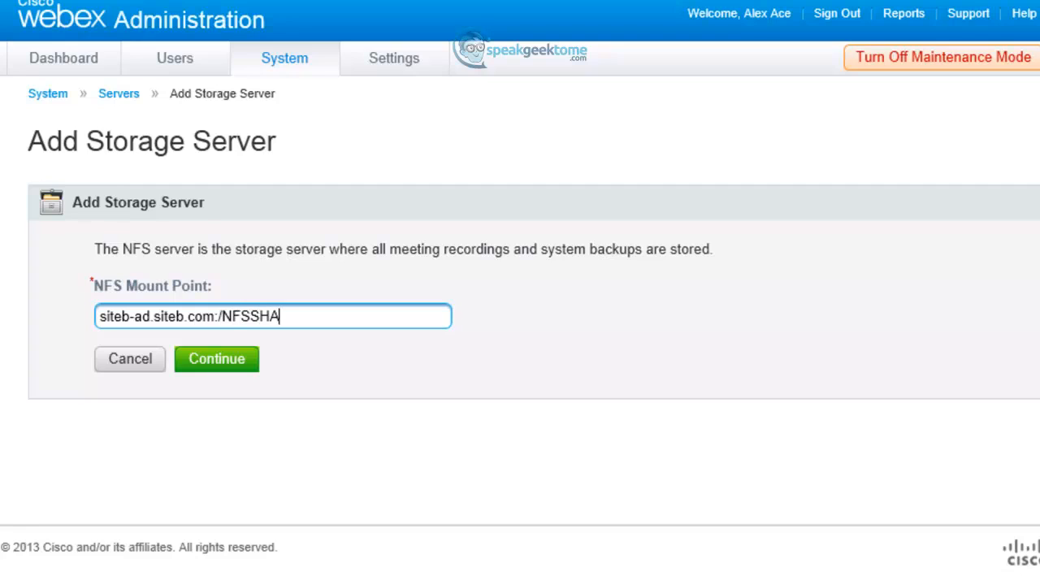
key(BackSpace)
key(BackSpace)
text(hare)
click(209, 364)
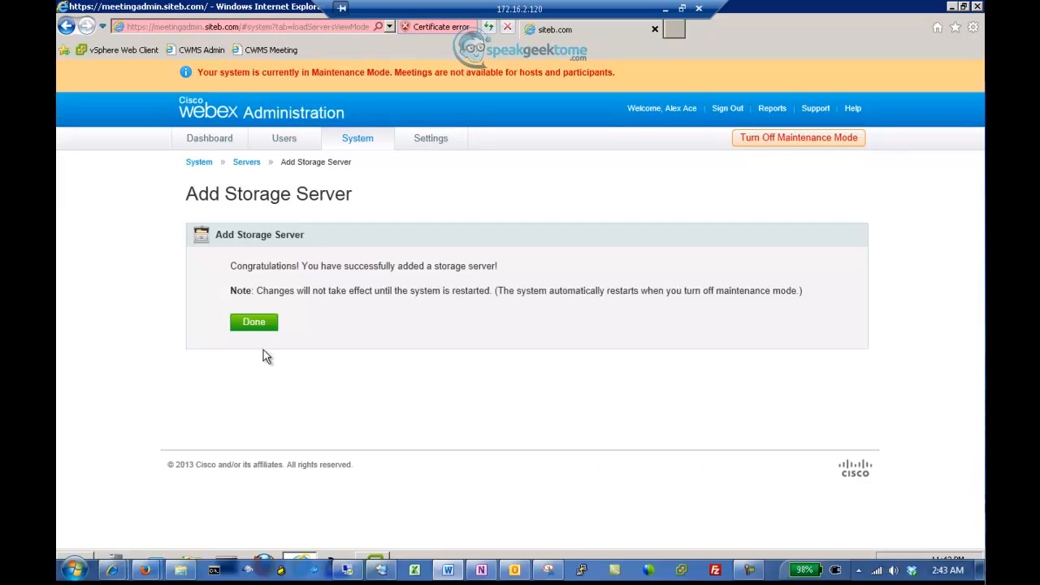
click(254, 325)
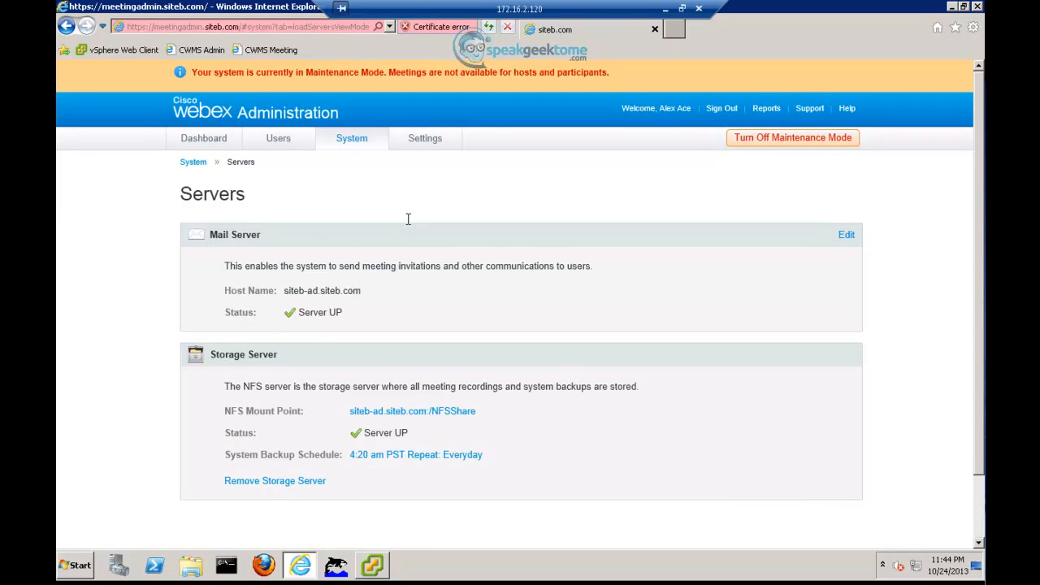
Step: Turn off maintenance mode in the Meetings settings, confirm the system restart, and switch to vSphere Client
click(422, 143)
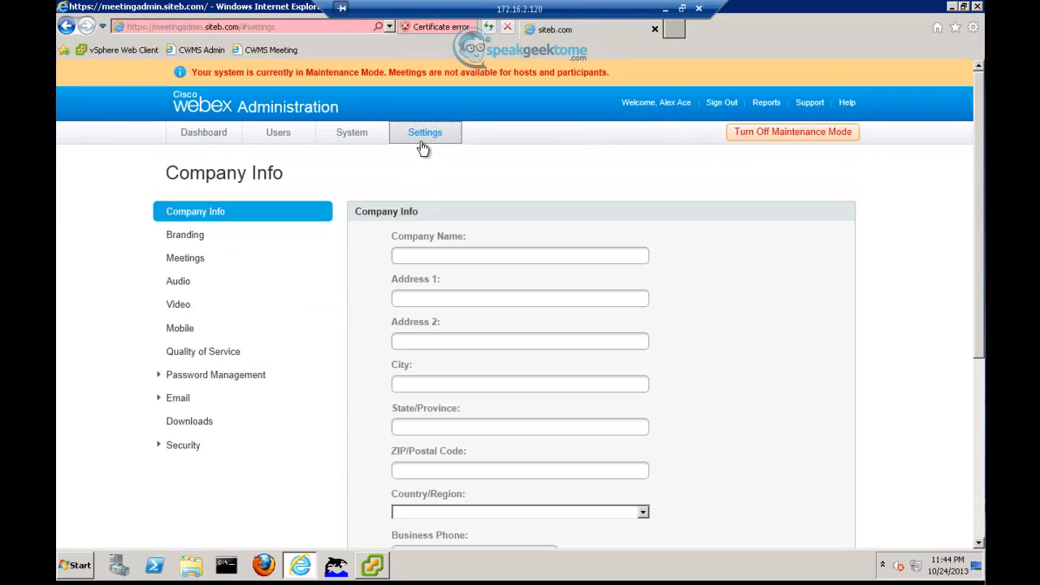
click(190, 266)
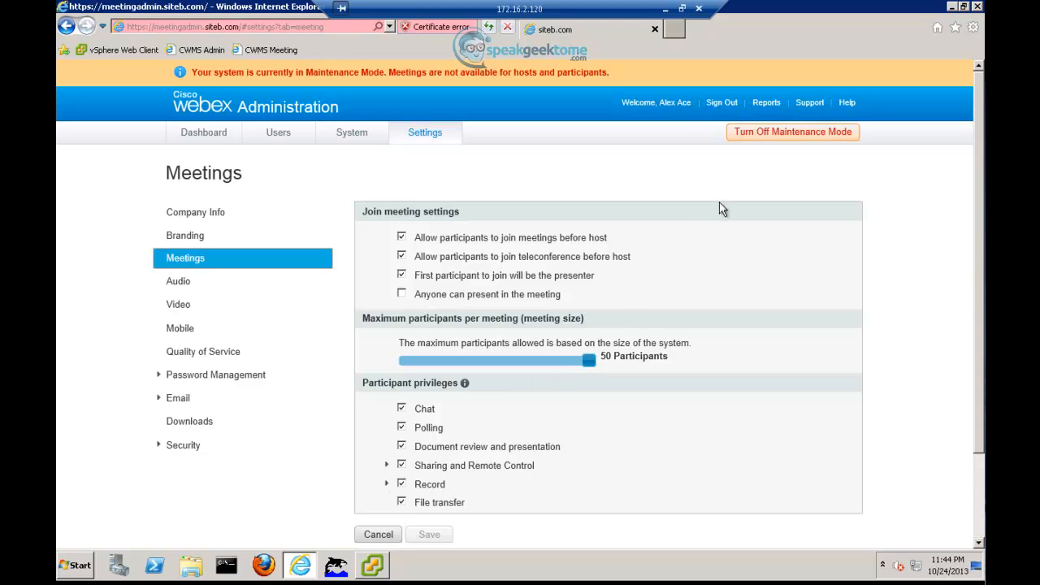
click(763, 140)
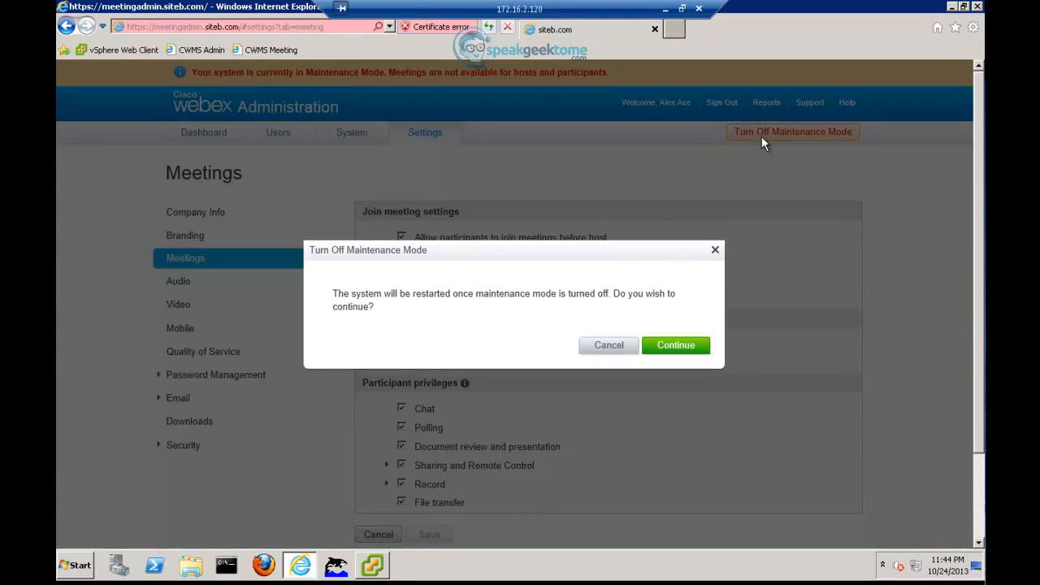
click(671, 355)
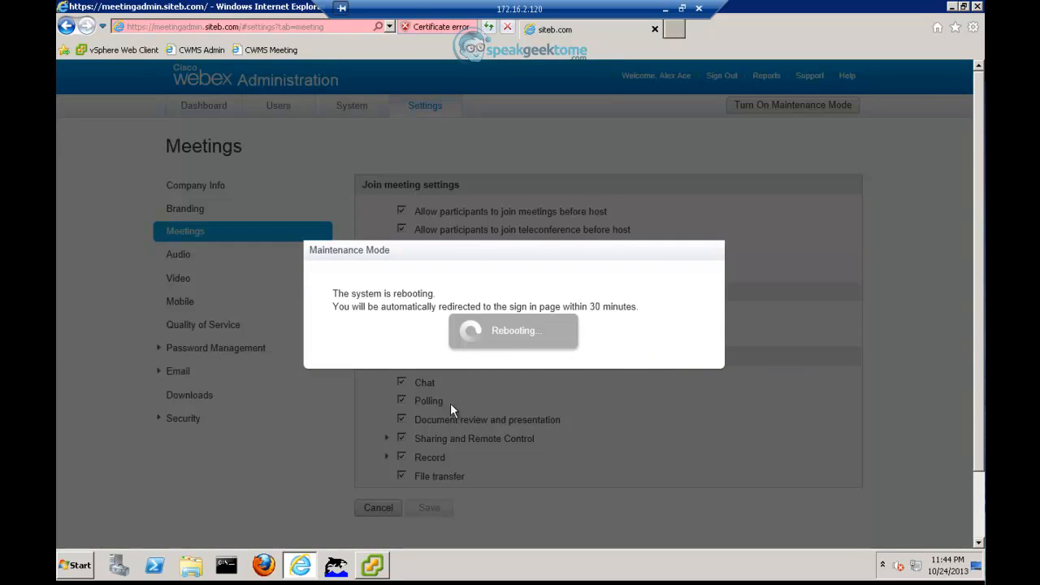
click(374, 565)
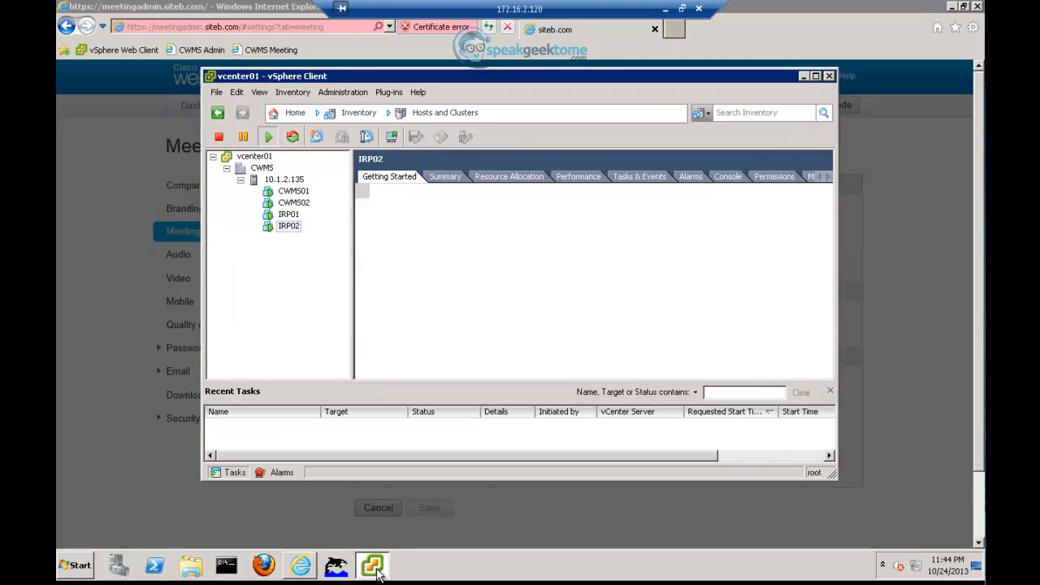
Step: View the CWMS01 virtual machine console showing the 50 Users site details, then close it
click(294, 192)
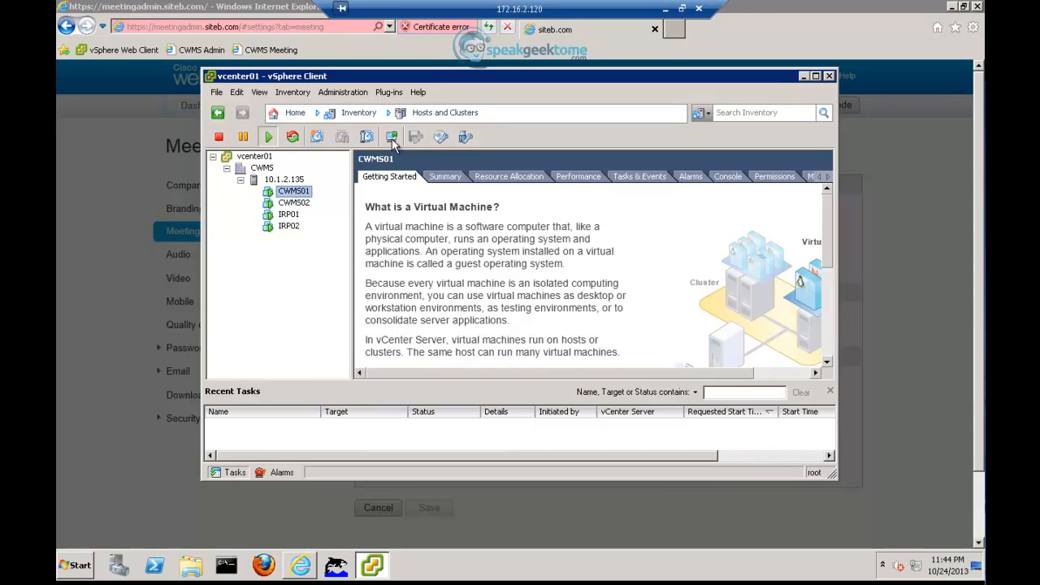
click(392, 138)
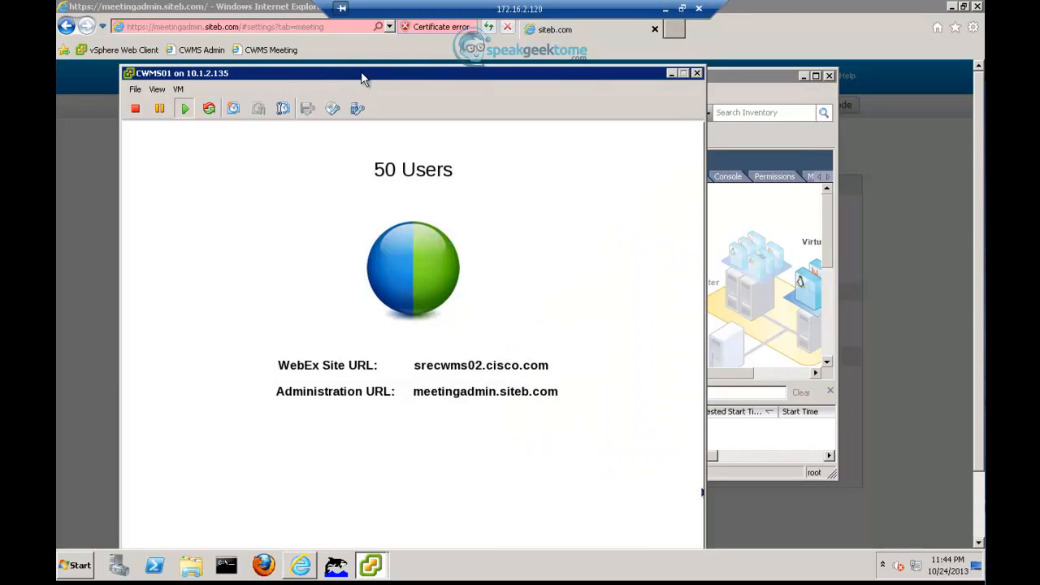
drag(363, 79, 367, 40)
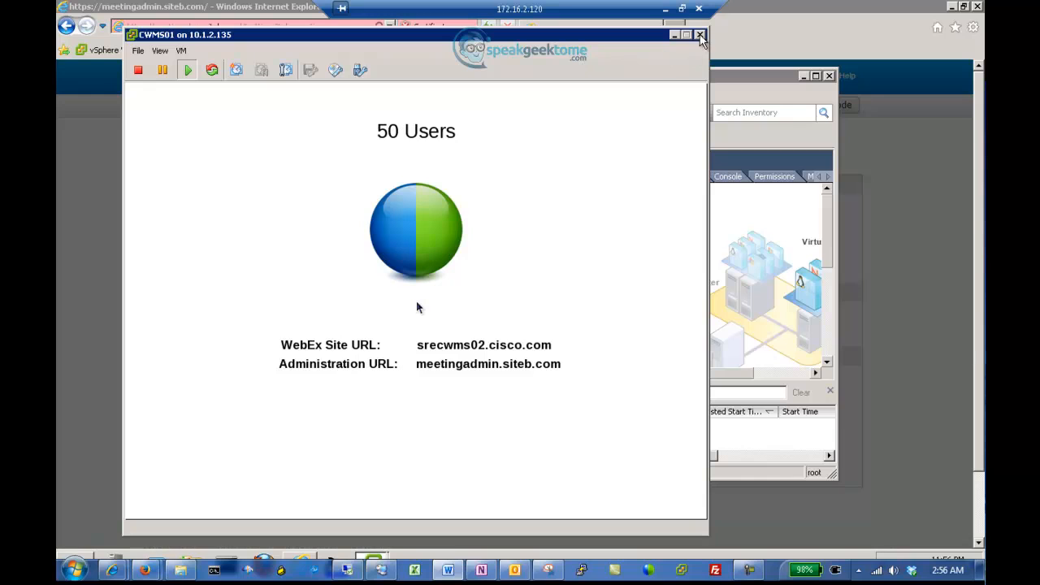
click(699, 36)
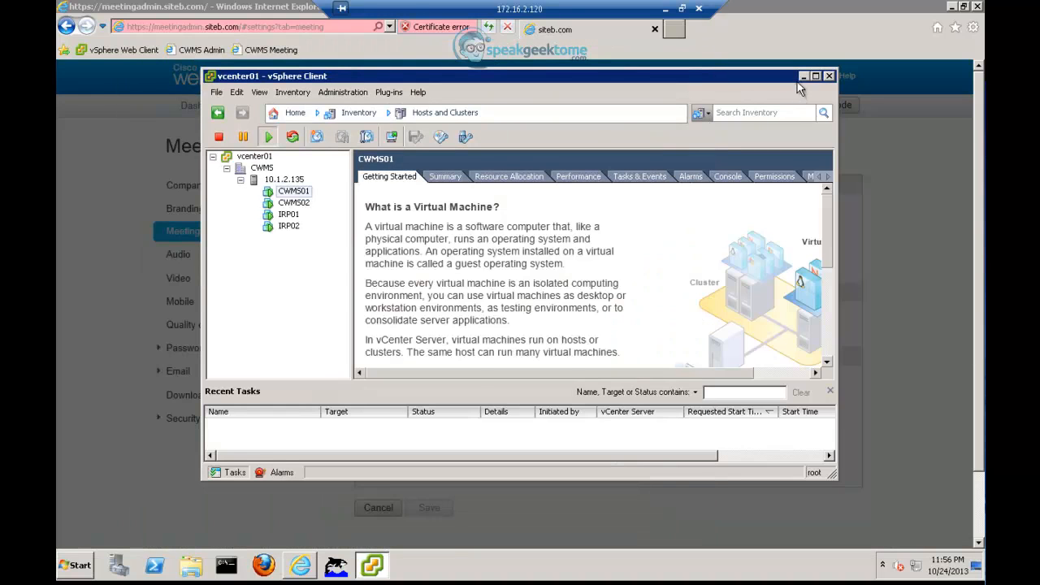
Step: Return to the browser, accept the certificate warning, and sign in with the administrator's e-mail and password
click(802, 76)
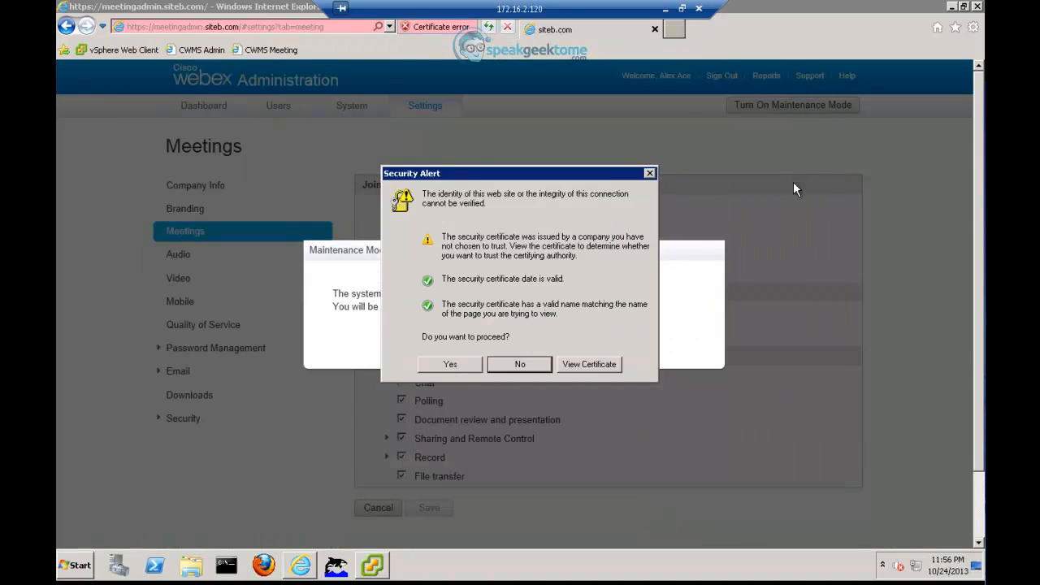
click(452, 366)
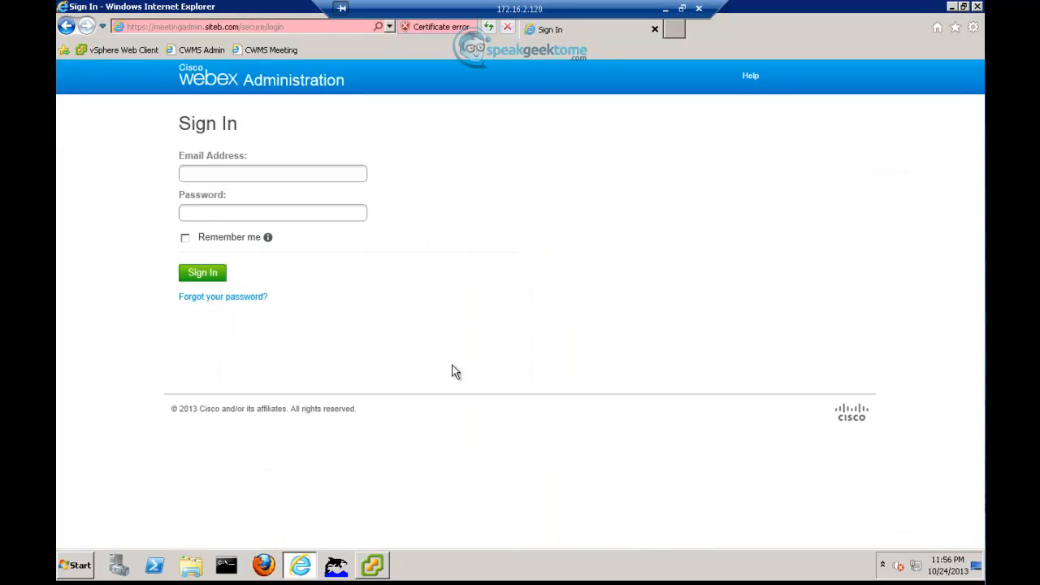
click(235, 174)
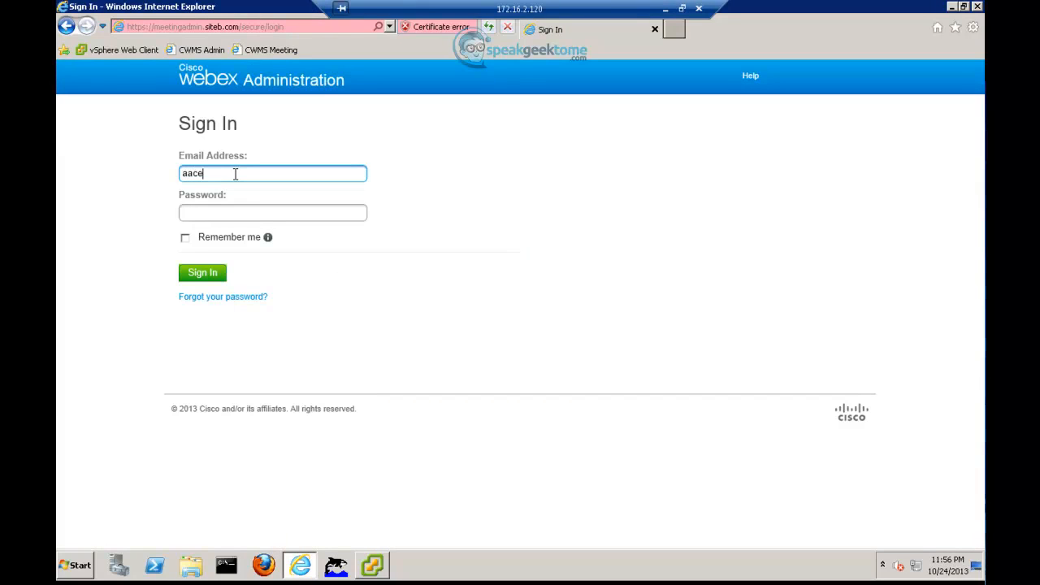
key(Tab)
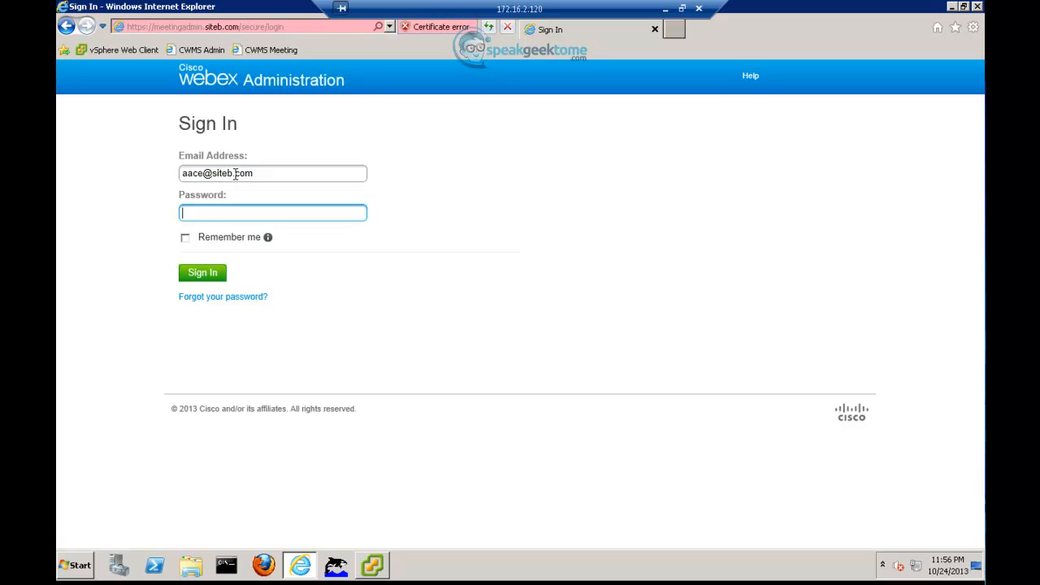
text(•••••••••)
key(Return)
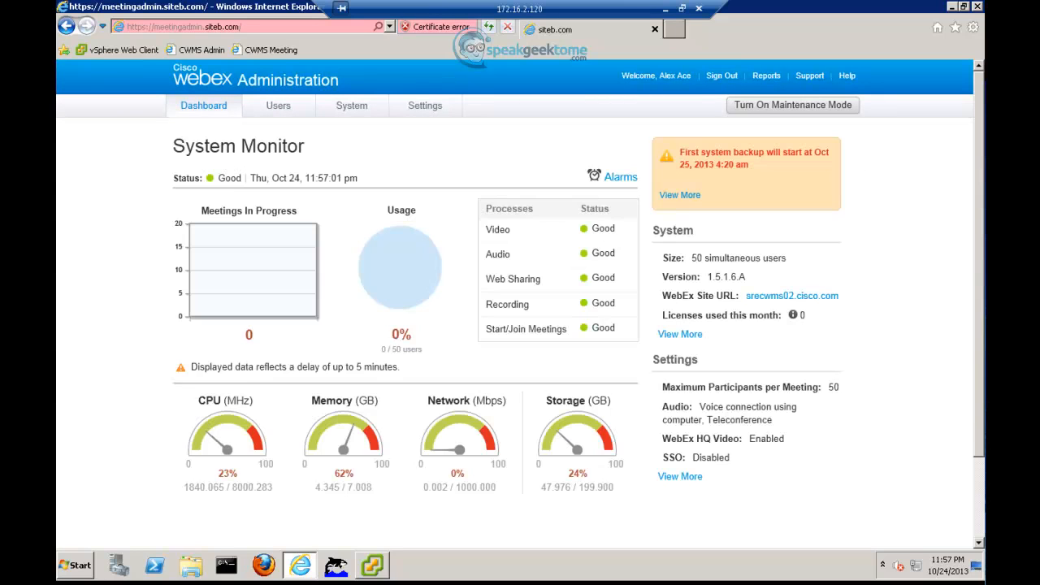
Step: On the Users page, add a Host user with their first name, last name and e-mail, and save
click(278, 119)
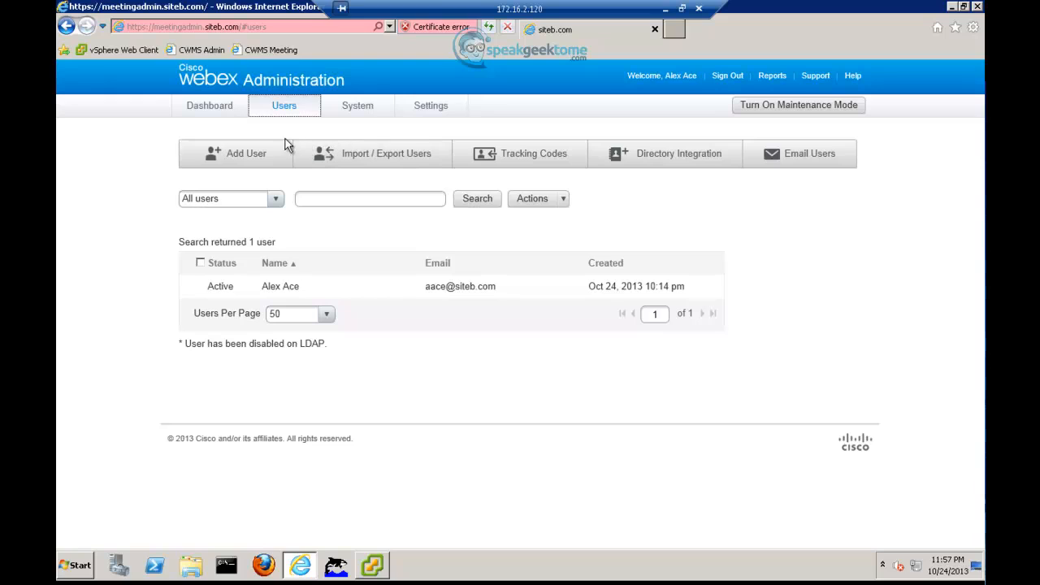
click(248, 157)
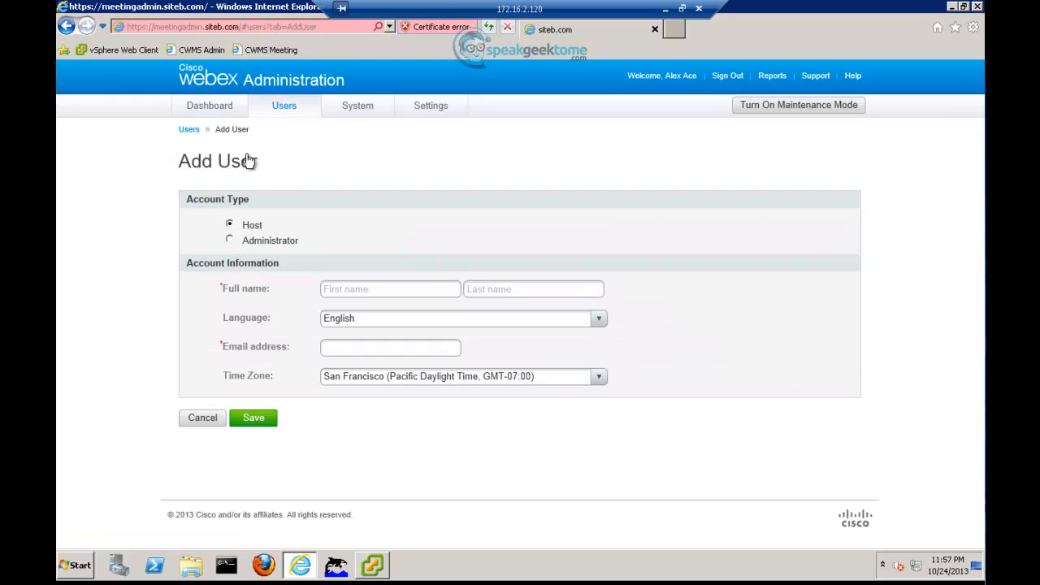
click(353, 291)
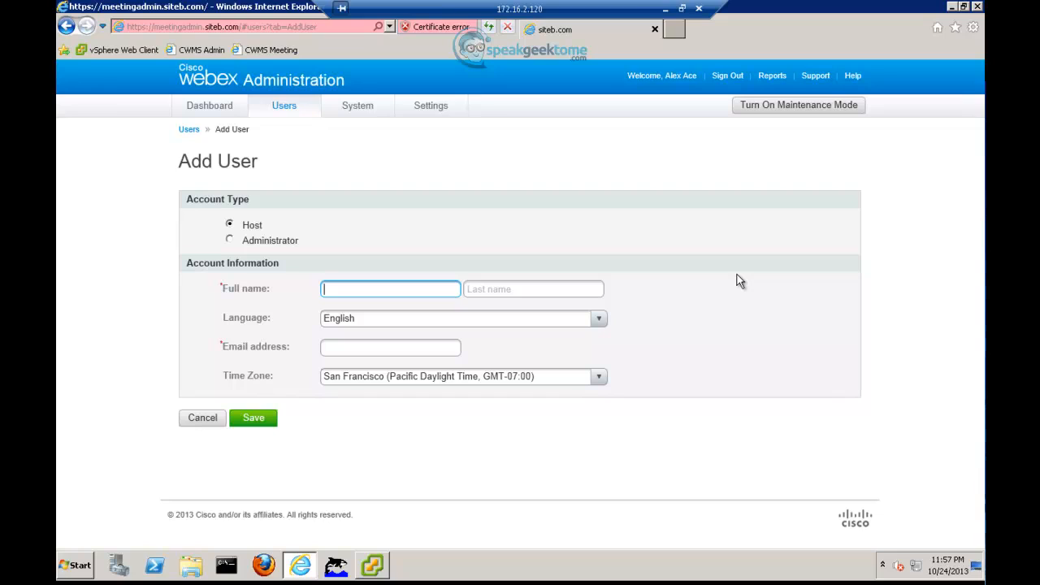
text(b)
key(BackSpace)
text(Black)
key(Tab)
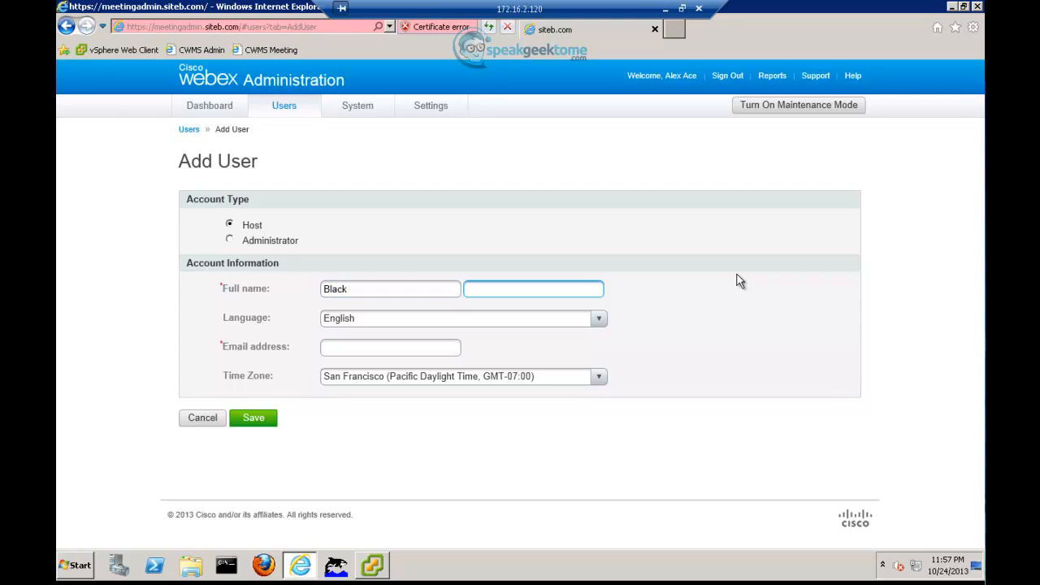
text(Bad)
key(Tab)
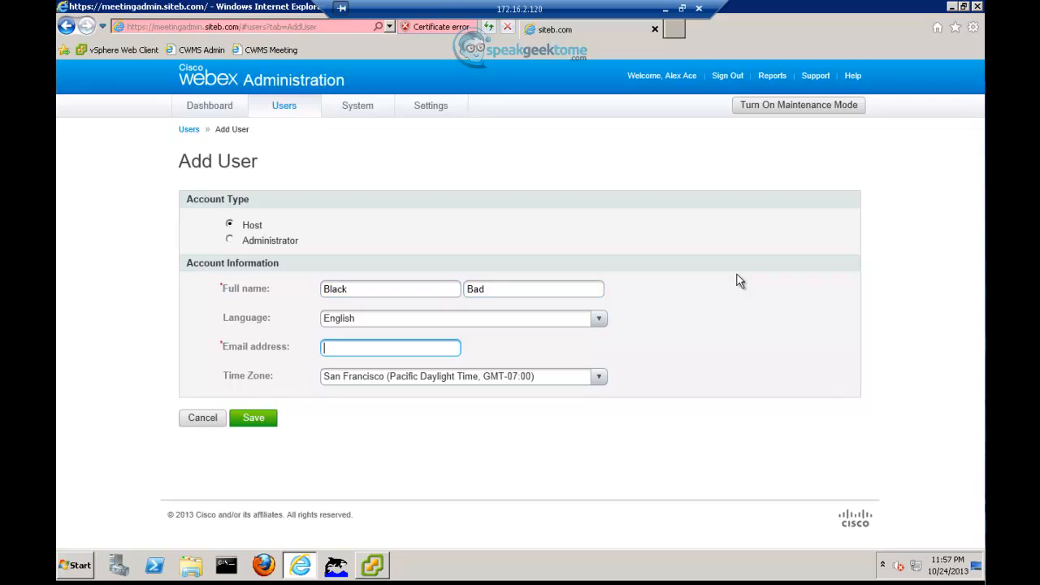
click(269, 425)
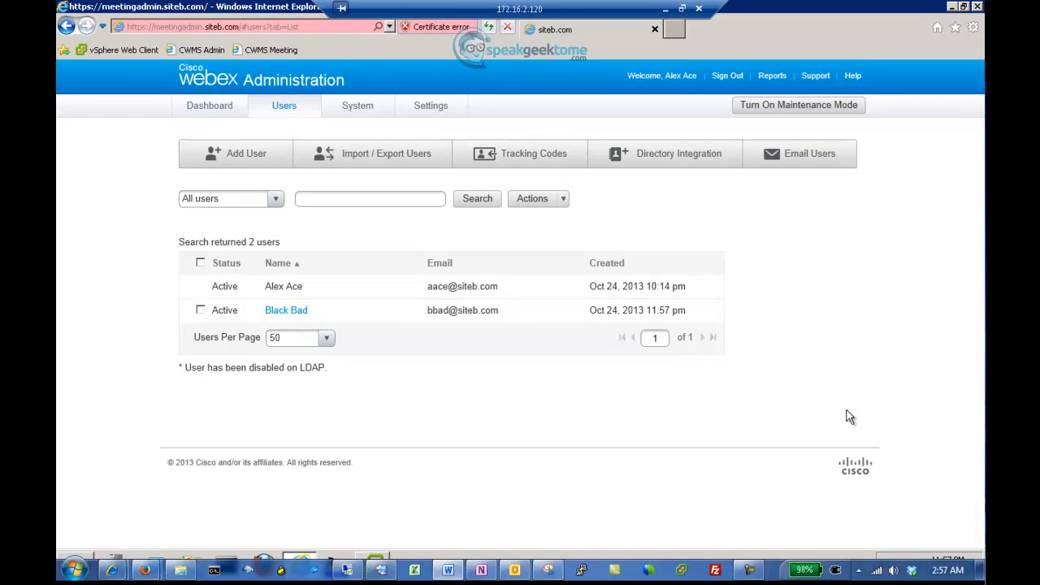
Step: Under Directory Integration, add a CUCM server with host siteb-cucm911.siteb.com
click(651, 160)
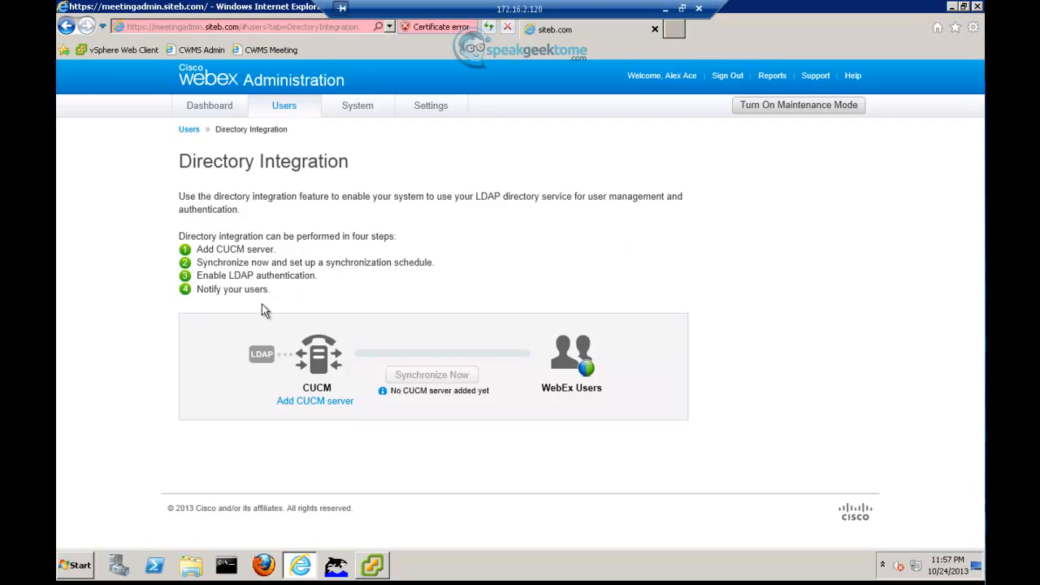
click(303, 406)
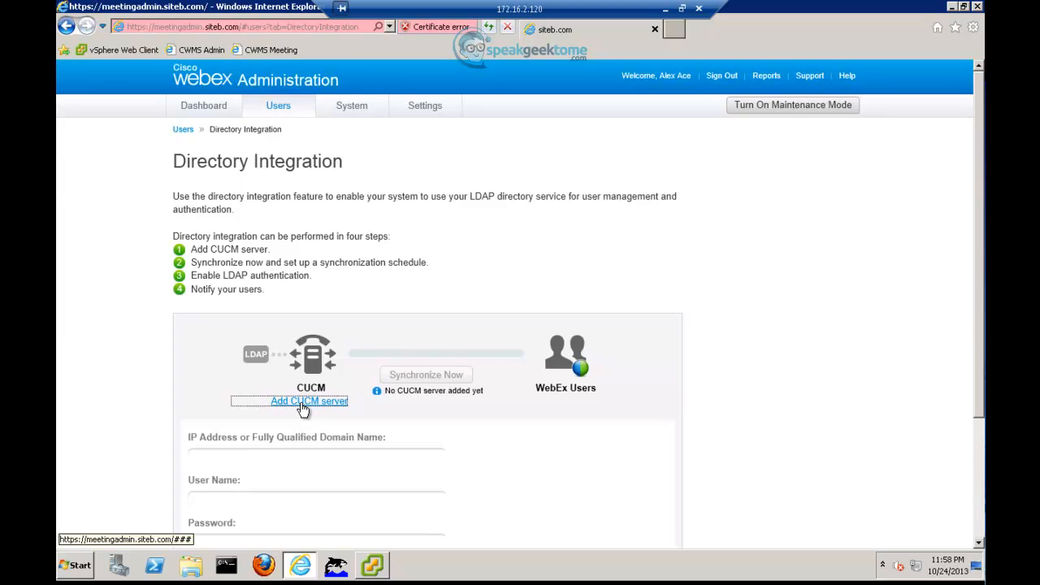
scroll(317, 439, down, 3)
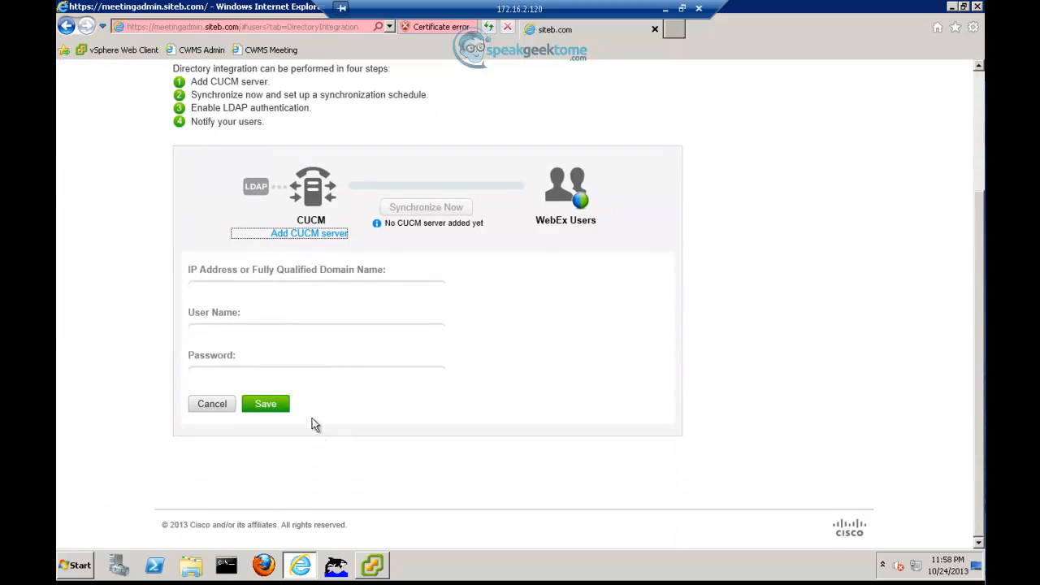
click(274, 288)
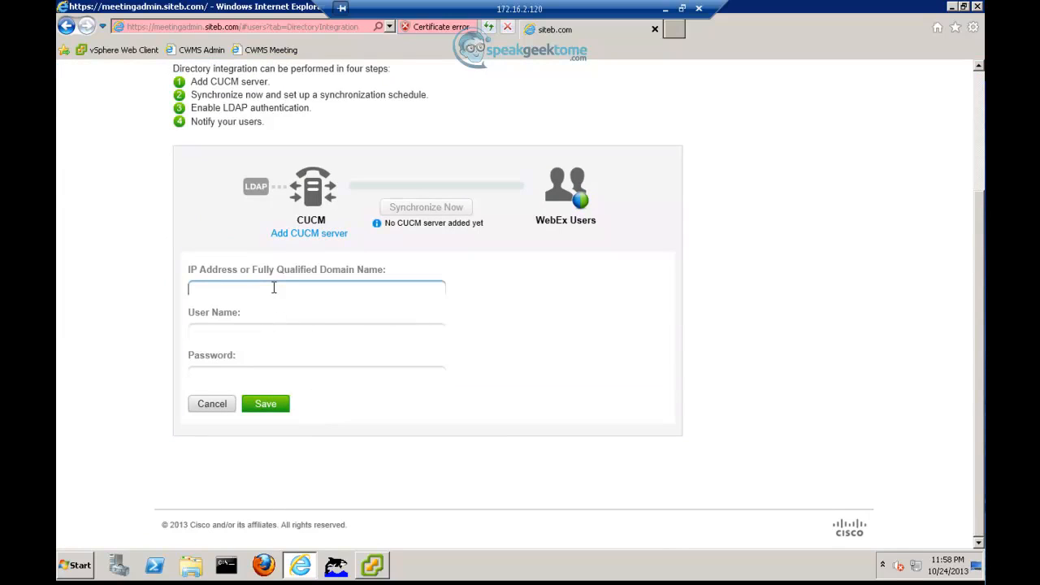
text(10.1.2)
key(BackSpace)
key(BackSpace)
key(BackSpace)
key(BackSpace)
key(BackSpace)
key(BackSpace)
text(siteb-)
text(cucm911.si)
text(teb.com)
text(A)
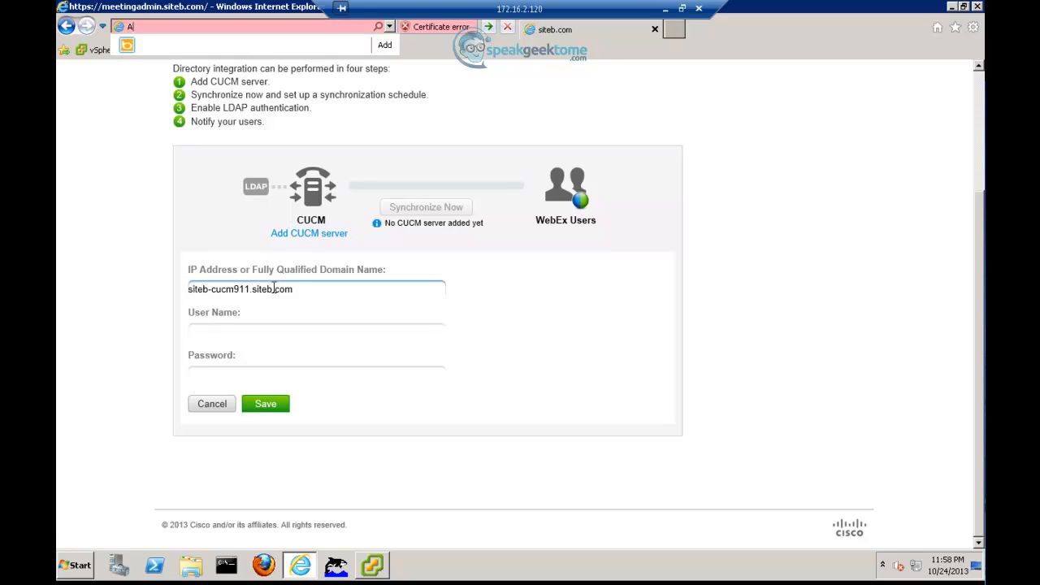
Step: Enter CUCM user Administrator and its password, save, then synchronize users, adding 10
click(260, 331)
text(Administrator)
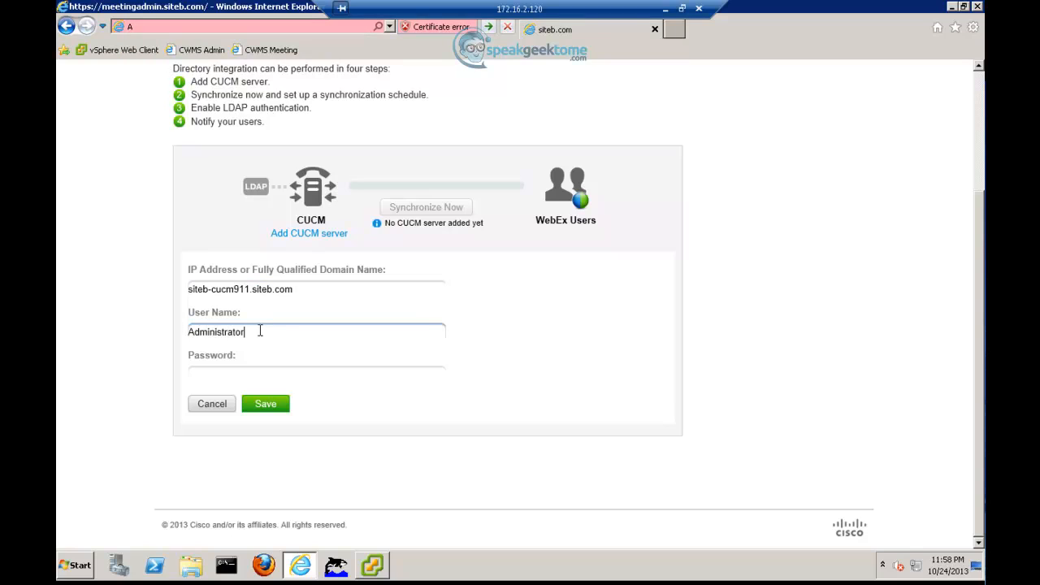
key(Tab)
click(255, 373)
text(•••••)
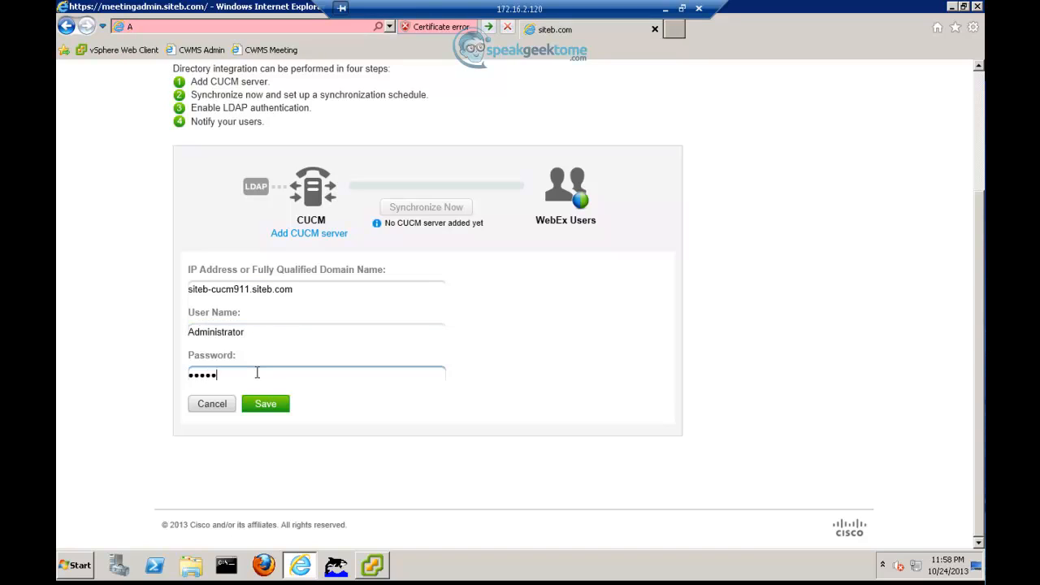
text(•••)
click(270, 410)
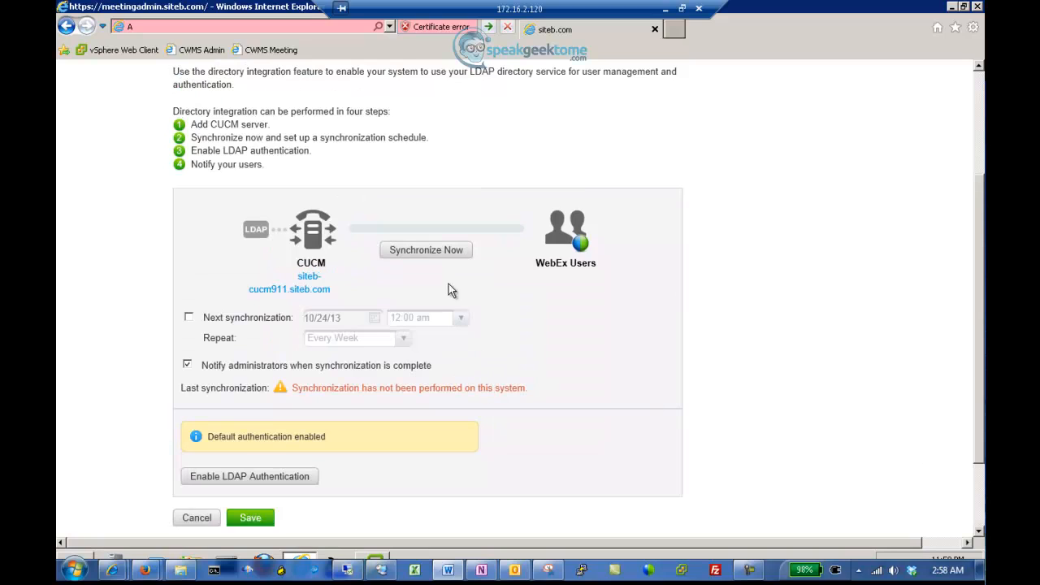
scroll(432, 256, down, 1)
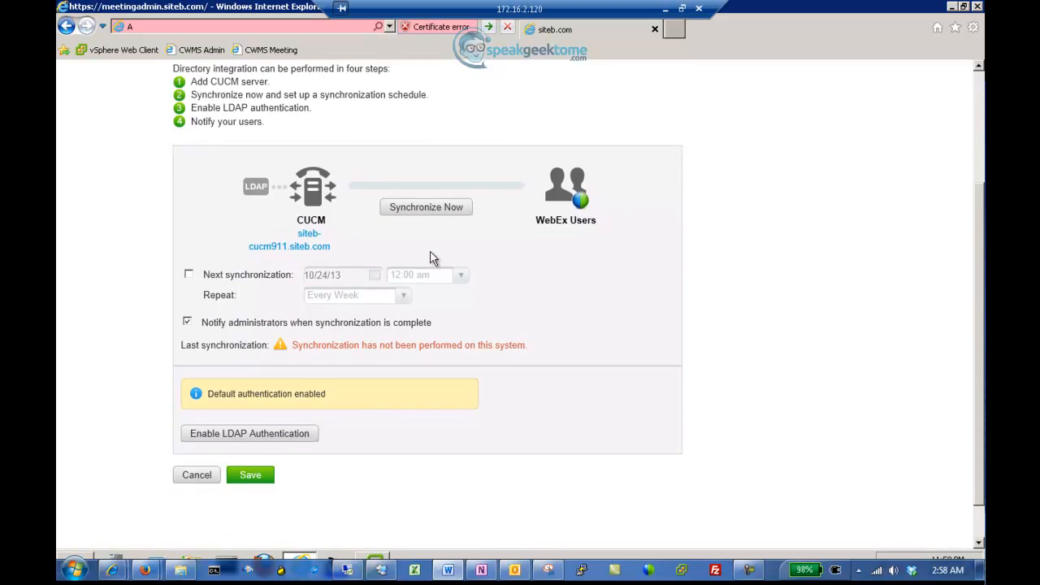
click(430, 208)
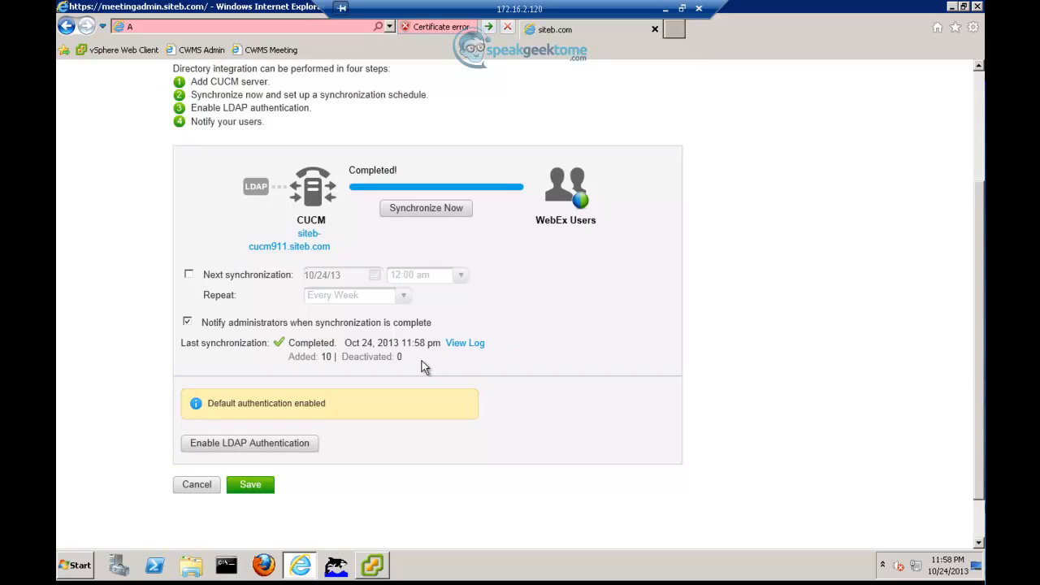
Step: Enable LDAP authentication, confirm it, and notify the 12 users awaiting notification
click(295, 447)
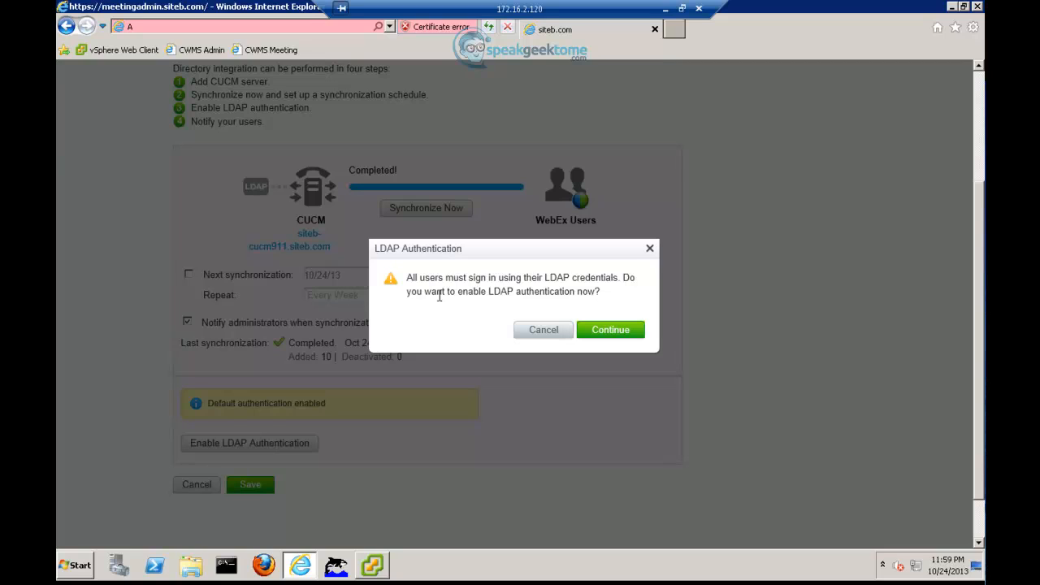
click(614, 333)
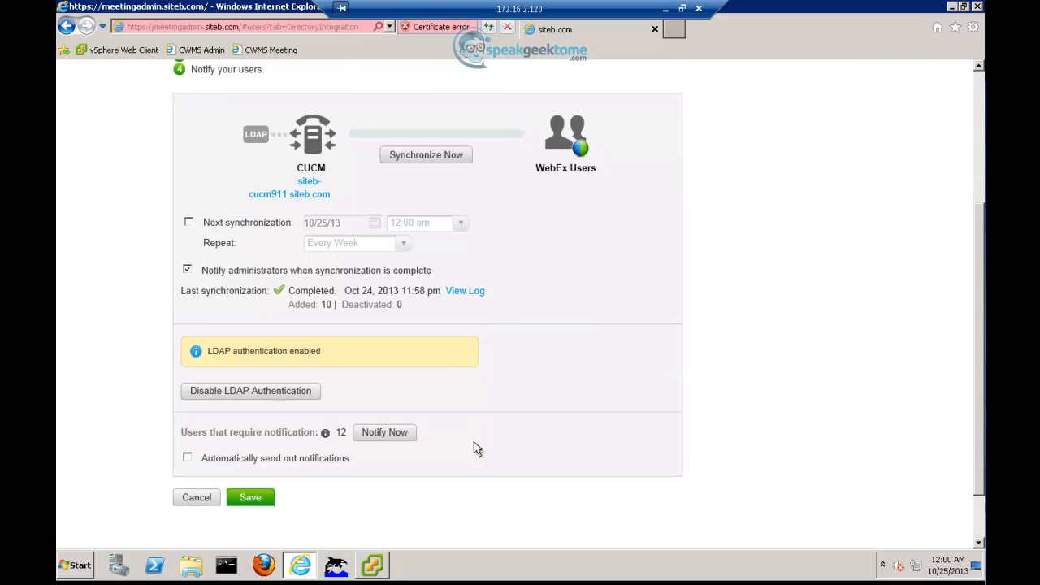
click(394, 433)
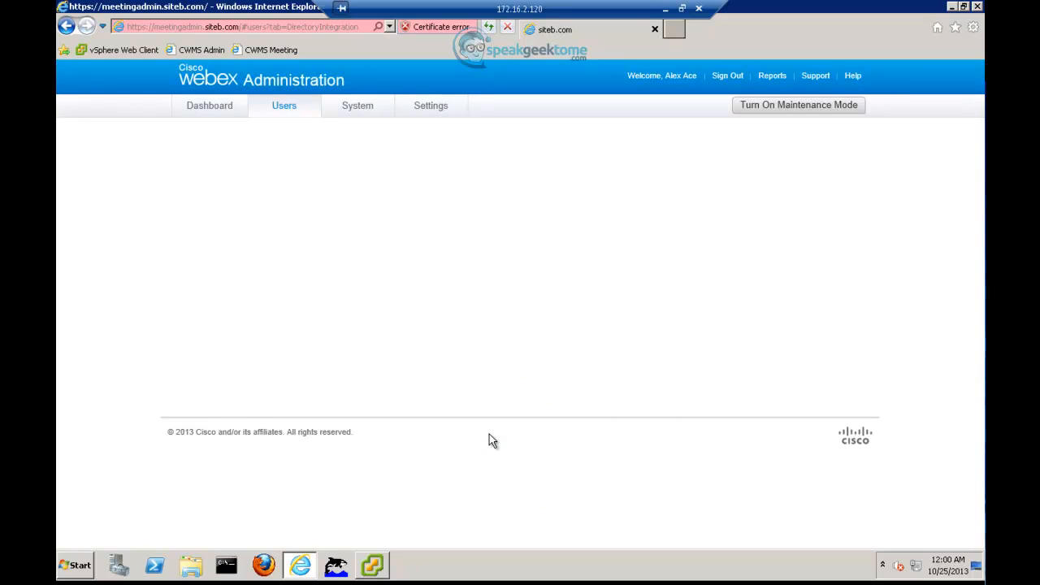
scroll(482, 417, down, 3)
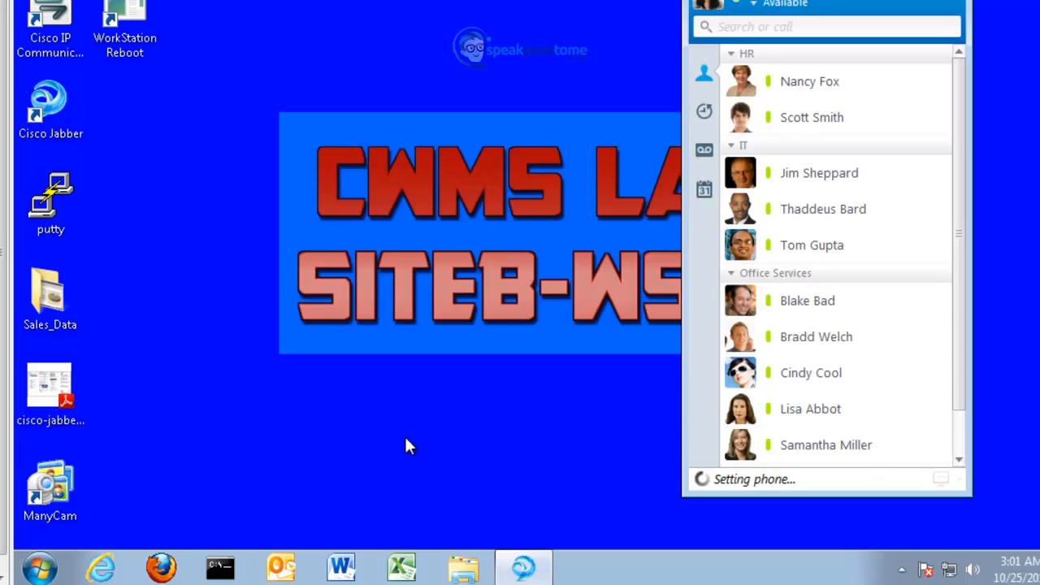
Step: In Outlook, read the WebEx password-changed, user sync completed and free trial started messages
click(290, 560)
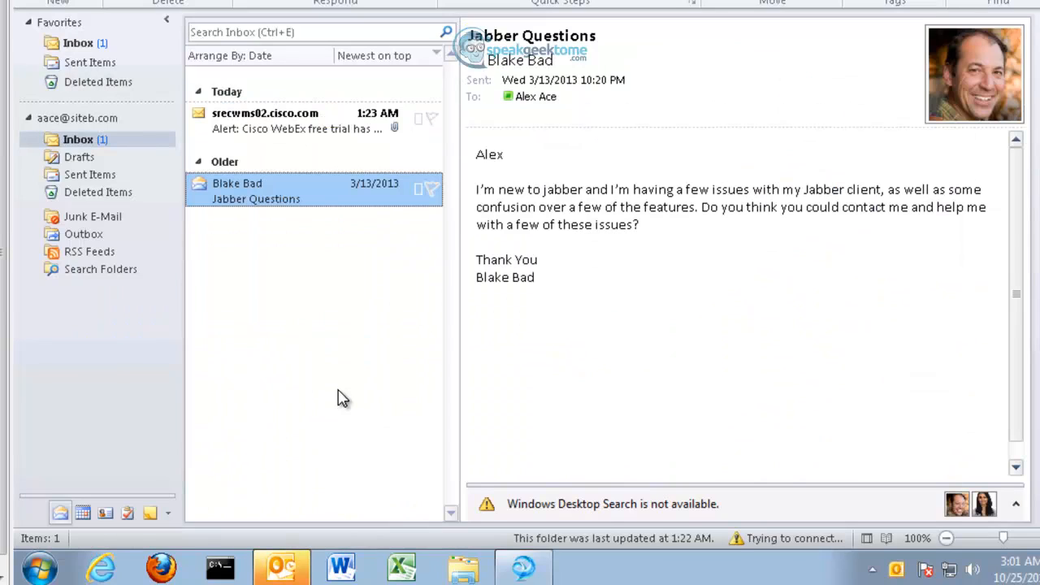
click(276, 115)
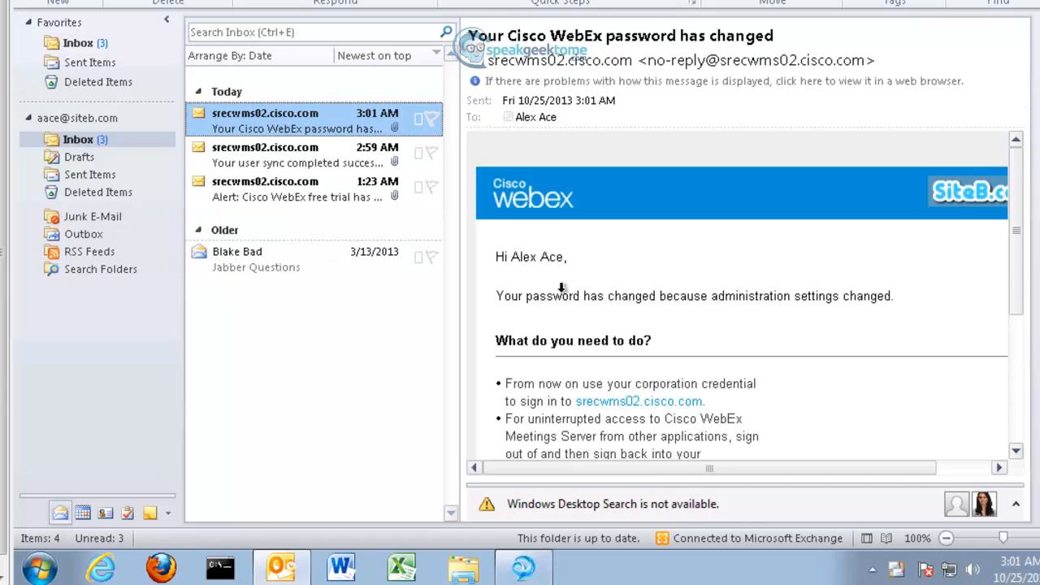
click(335, 166)
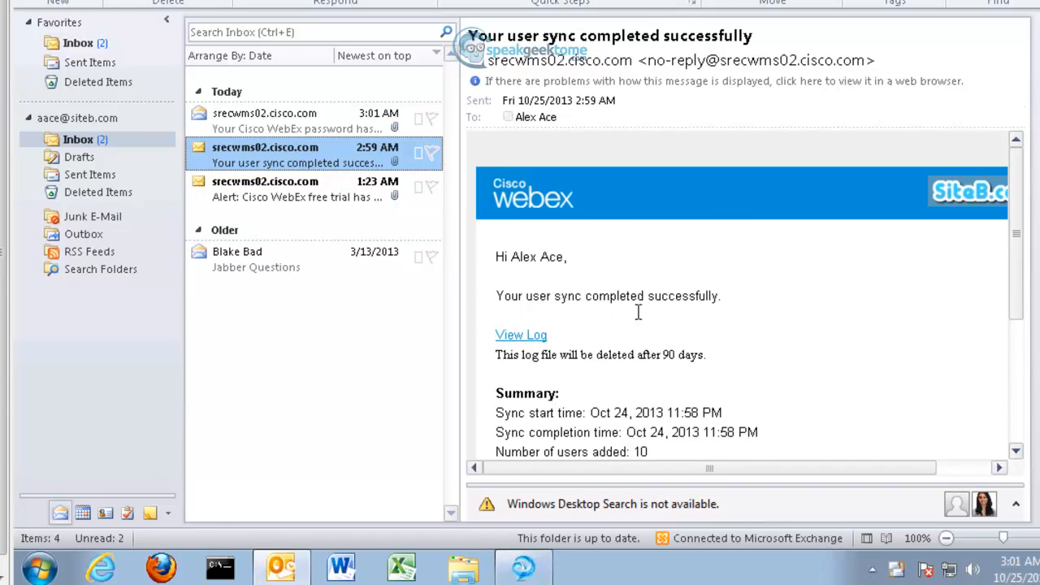
click(275, 198)
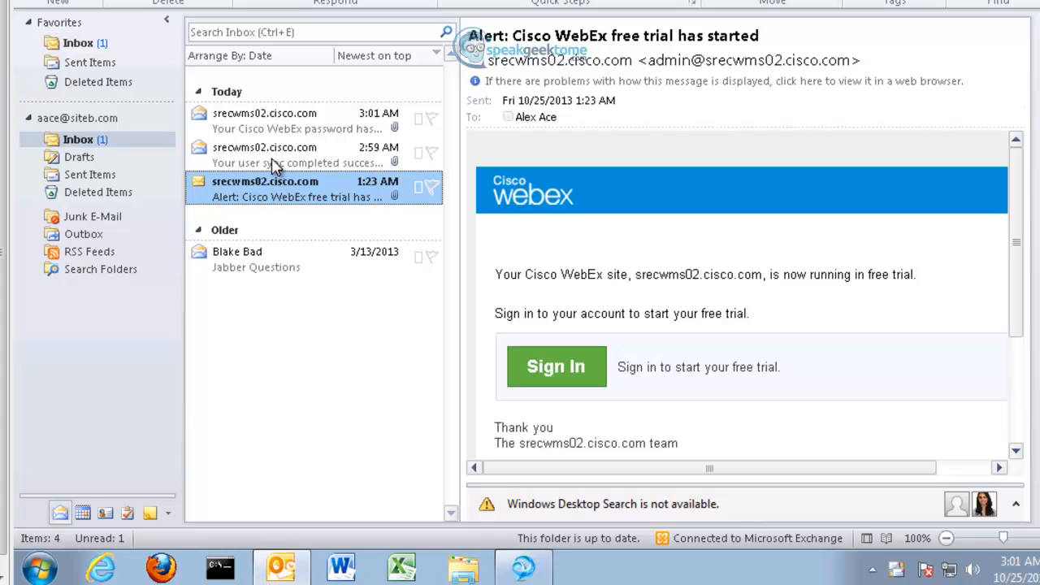
click(274, 163)
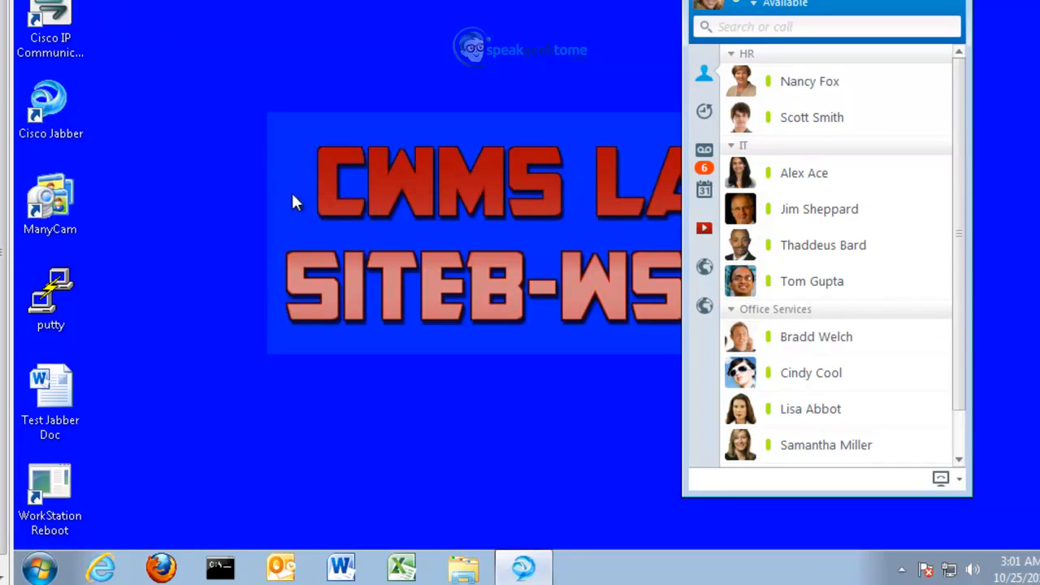
click(282, 569)
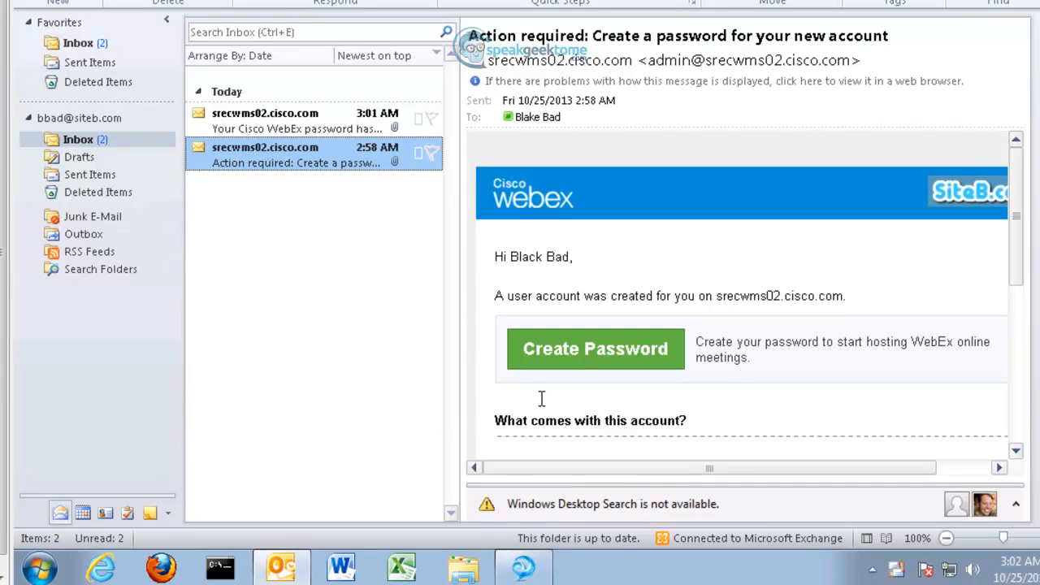
click(324, 132)
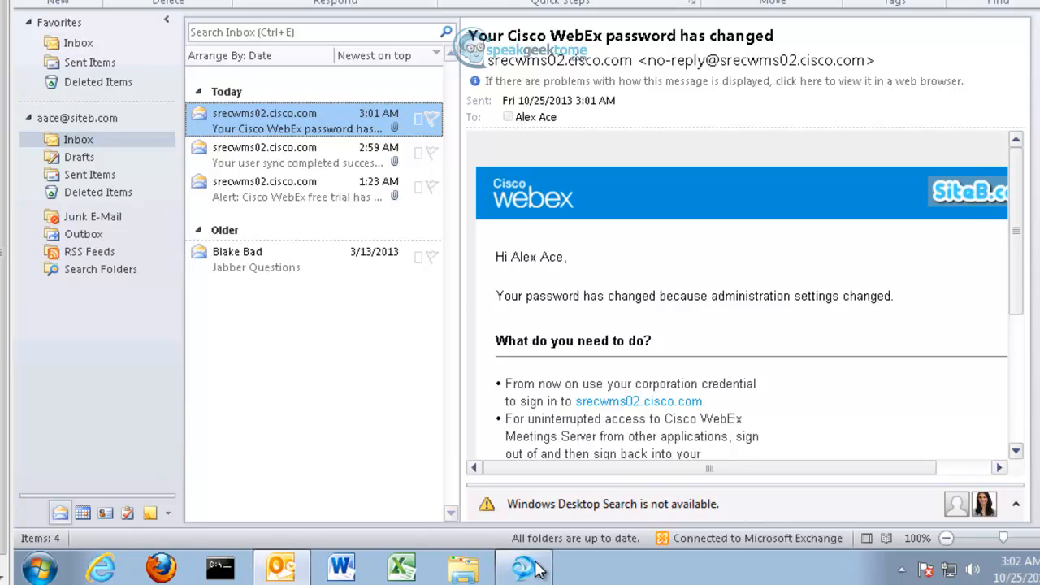
Step: Call 2999 from Jabber and hang up once it connects
text(2999)
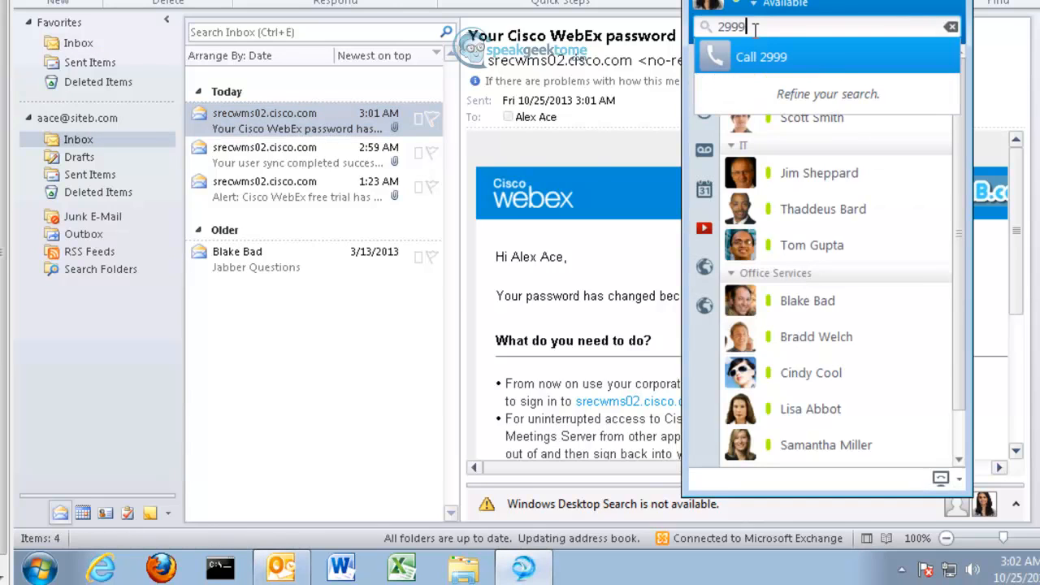
key(Return)
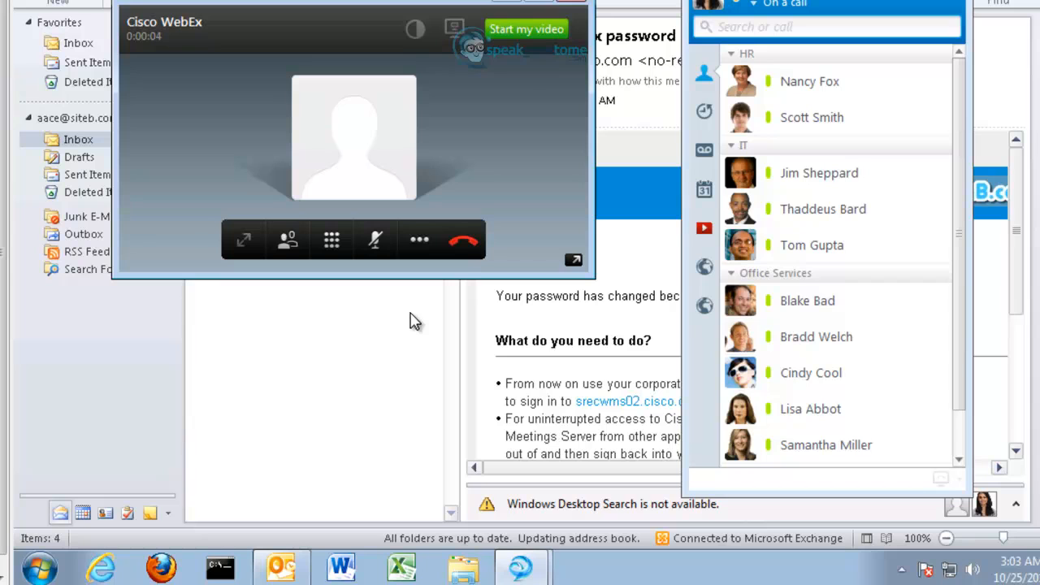
click(464, 243)
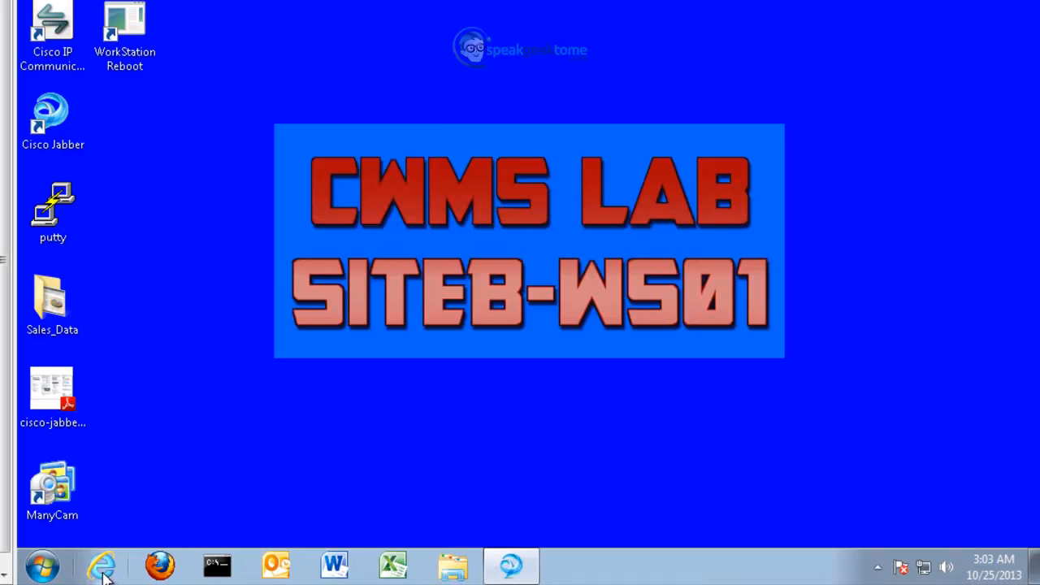
Step: Browse to srecwms02.cisco.com in Internet Explorer, continuing past the certificate error
click(103, 569)
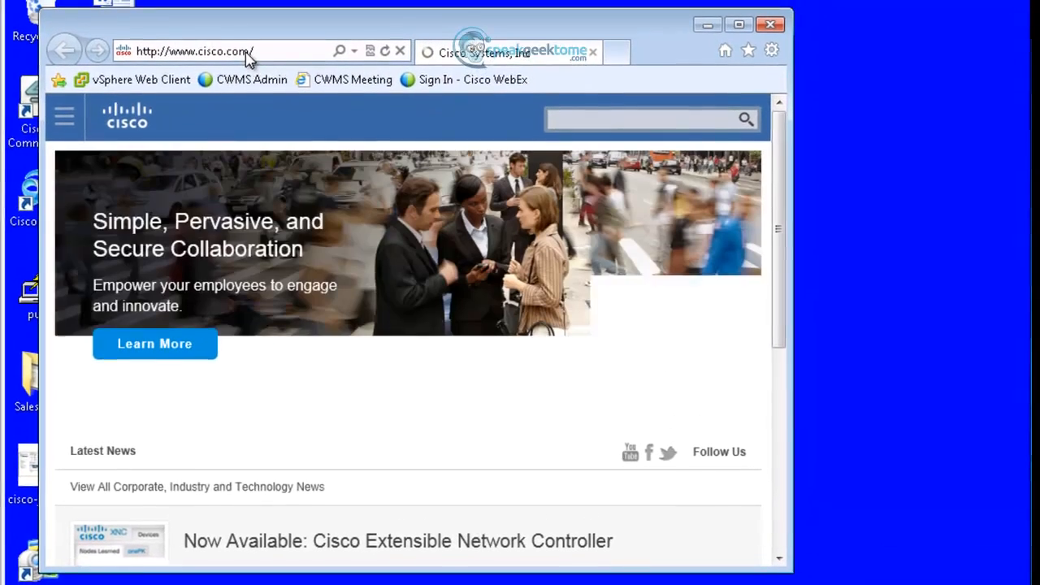
click(248, 54)
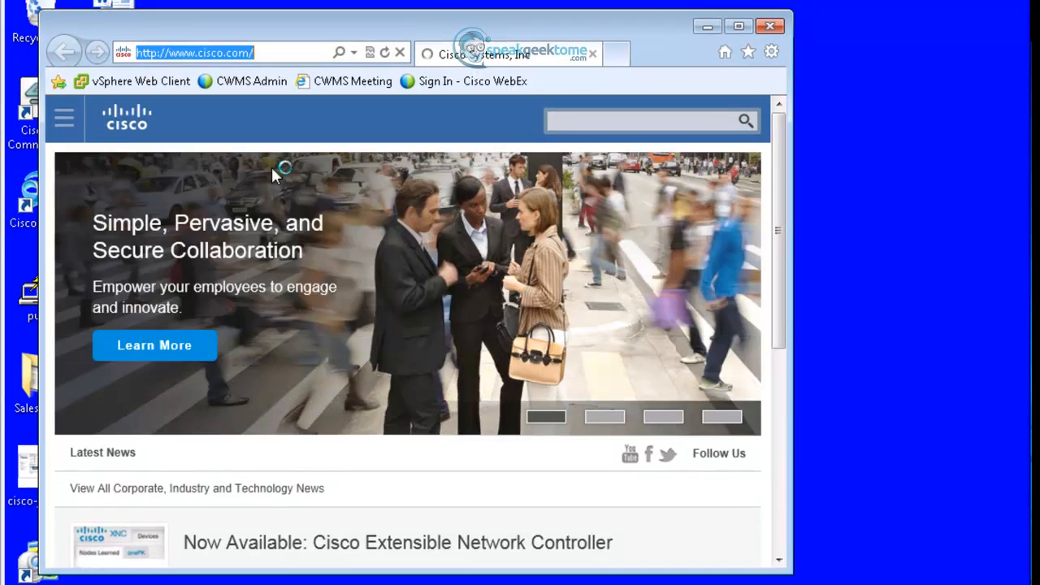
text(srecwm)
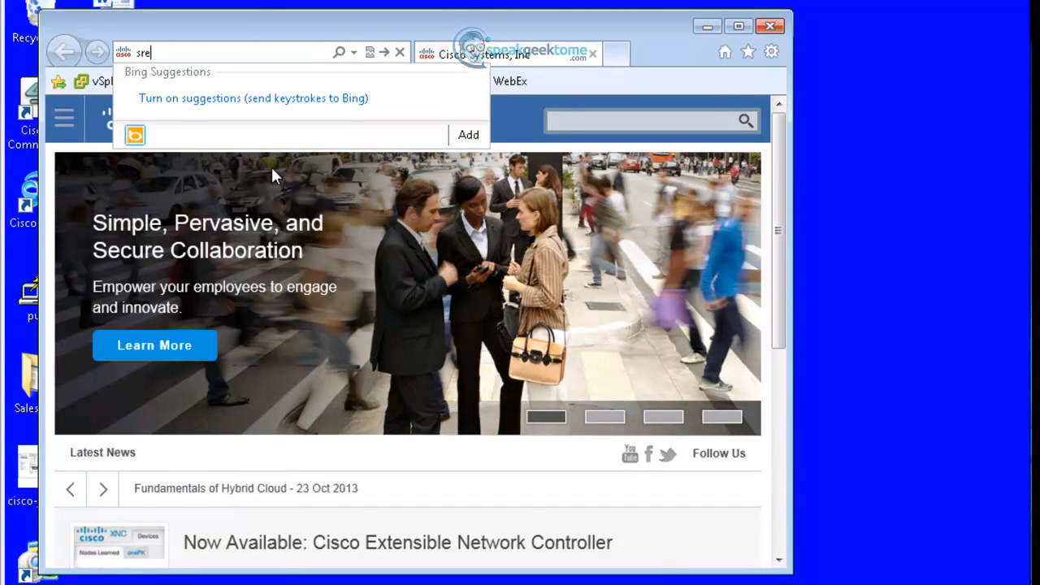
text(s02.cisco.com/)
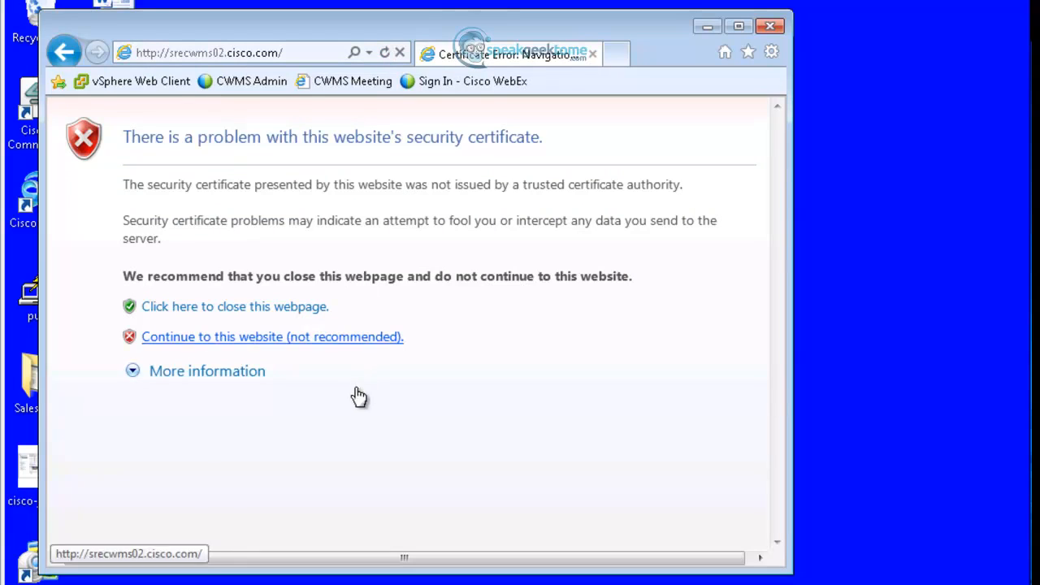
click(286, 347)
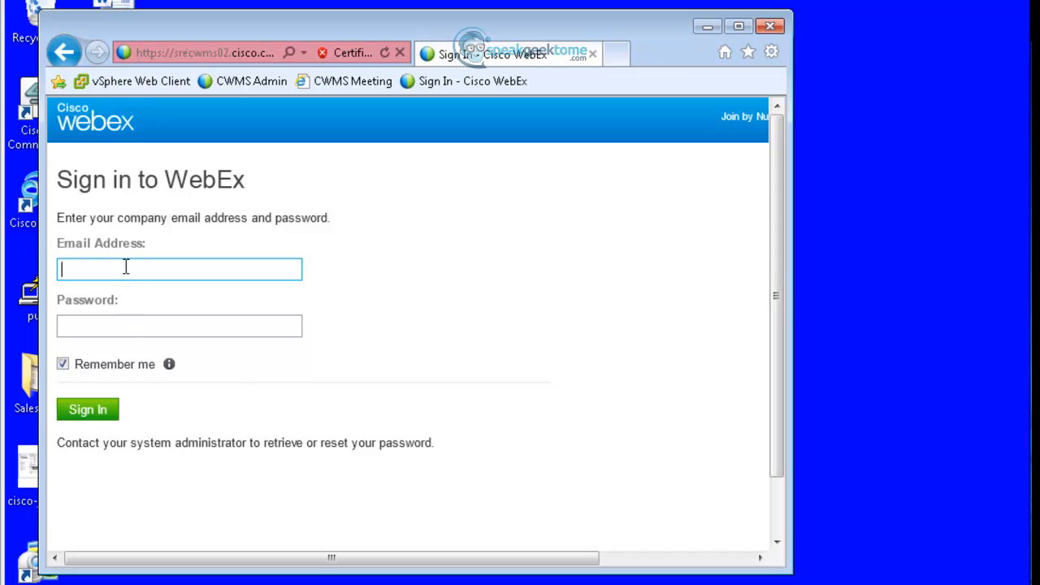
Step: Sign in to the WebEx site with the account's e-mail address and password
key(Tab)
text(********)
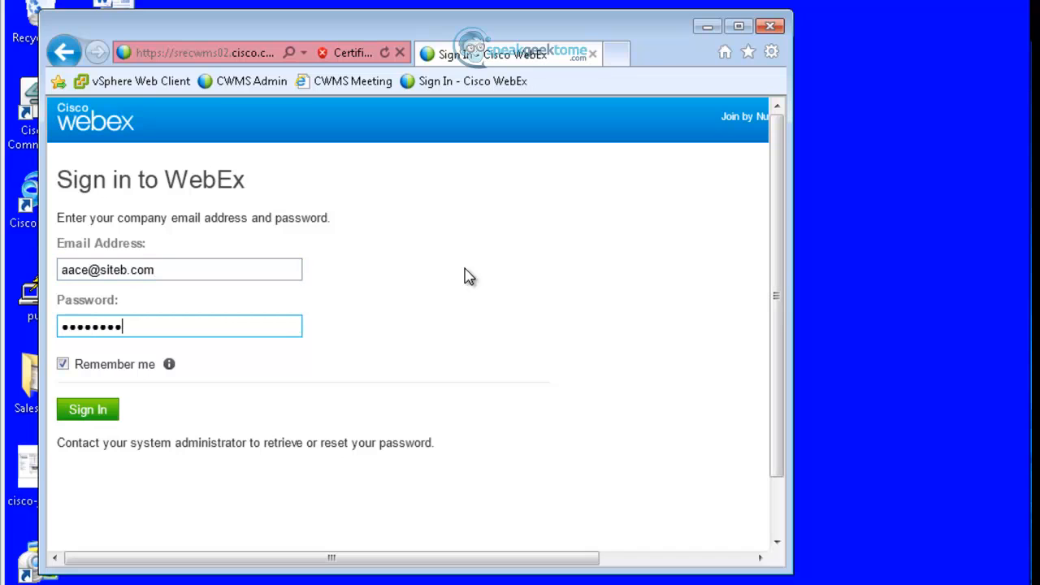
key(Return)
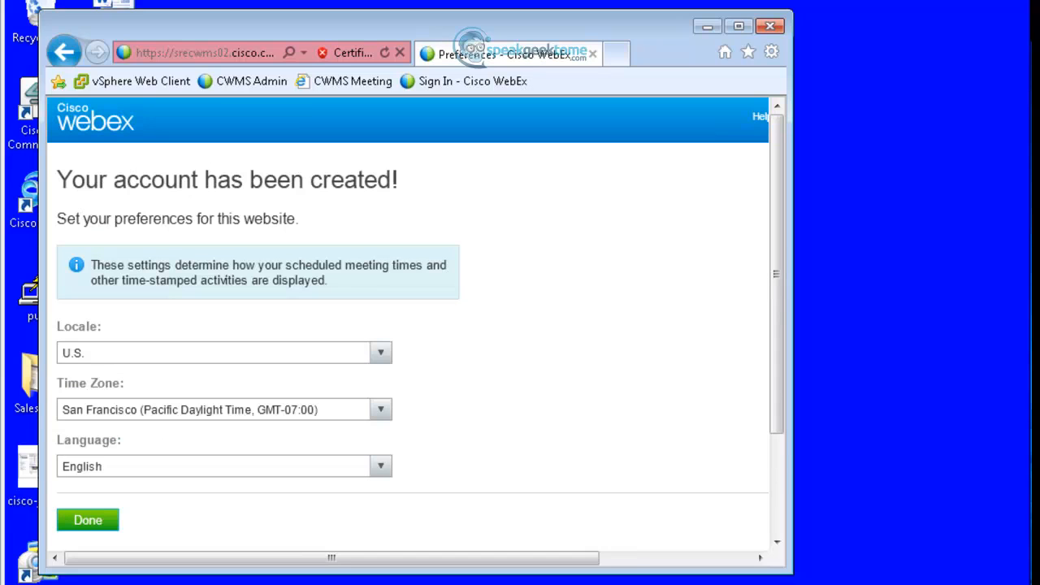
Step: Accept the default locale settings, skip Productivity Tools, and go to the Downloads page
click(88, 520)
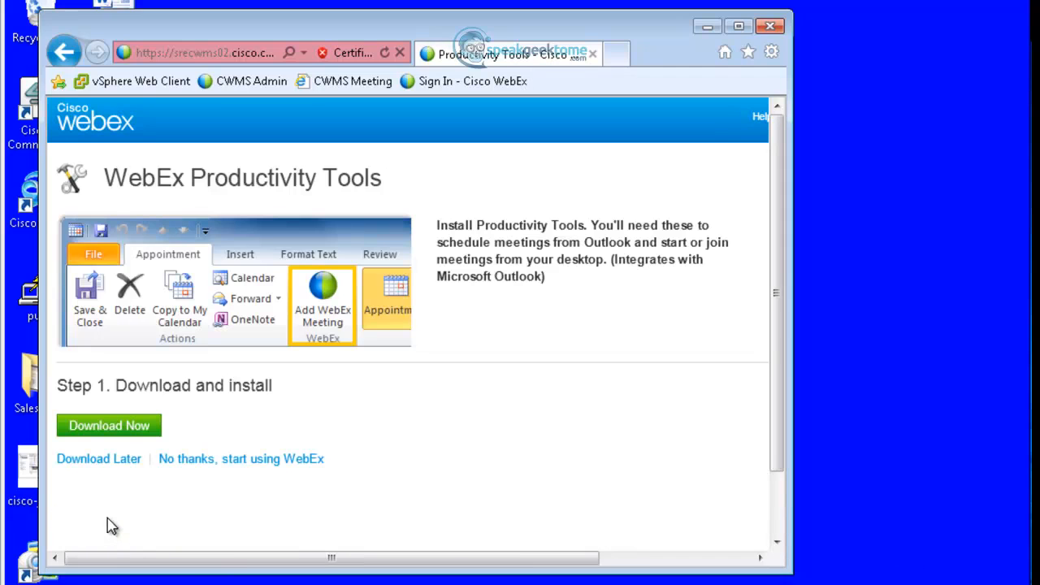
click(213, 463)
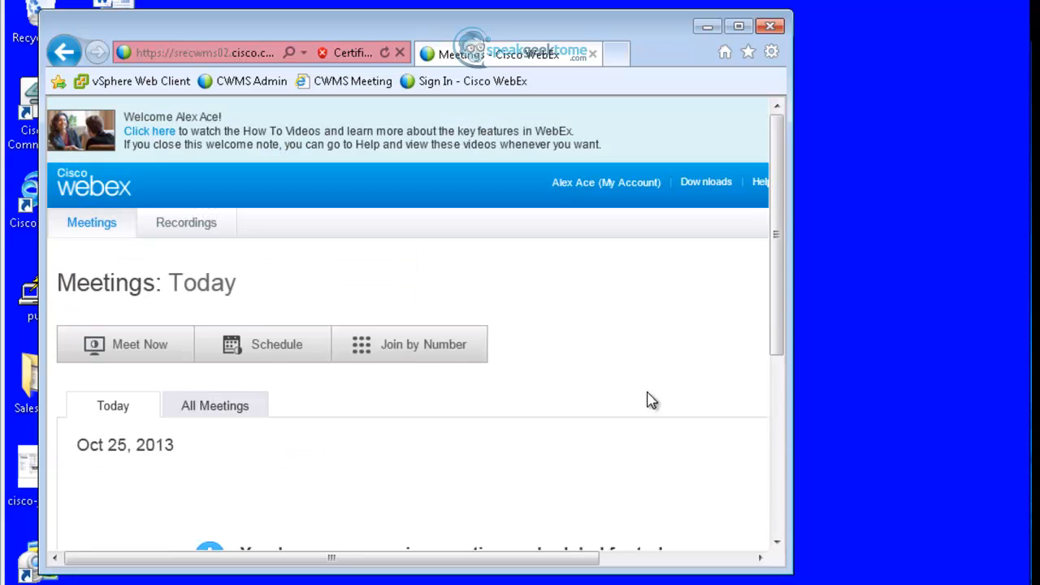
double_click(647, 47)
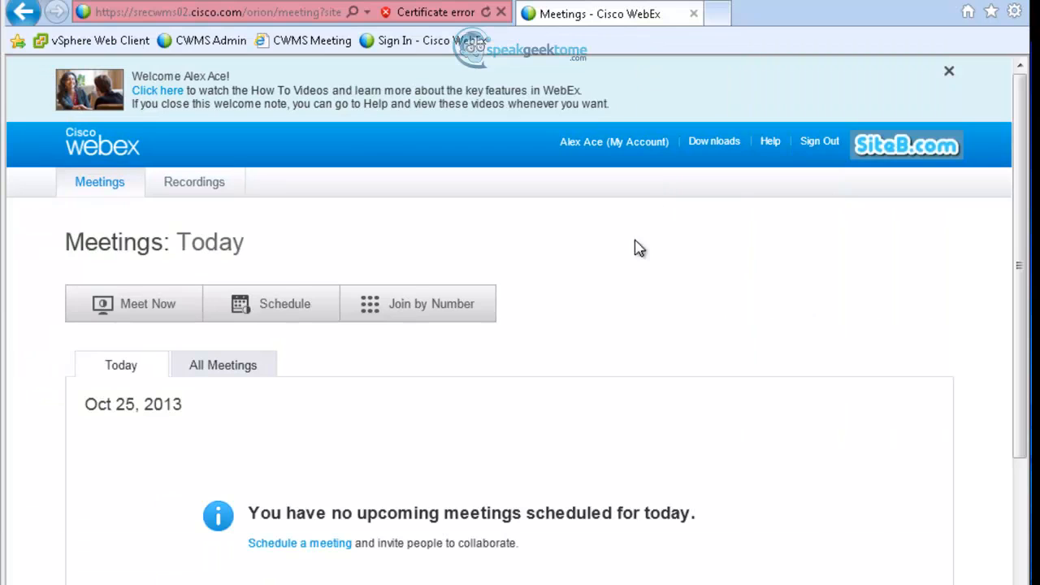
scroll(586, 341, down, 2)
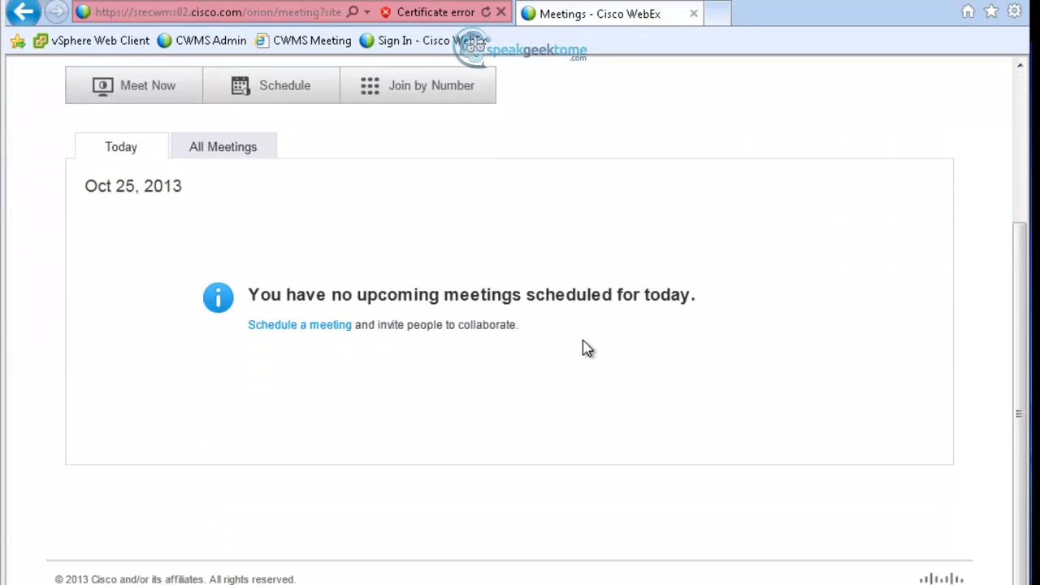
scroll(587, 347, up, 3)
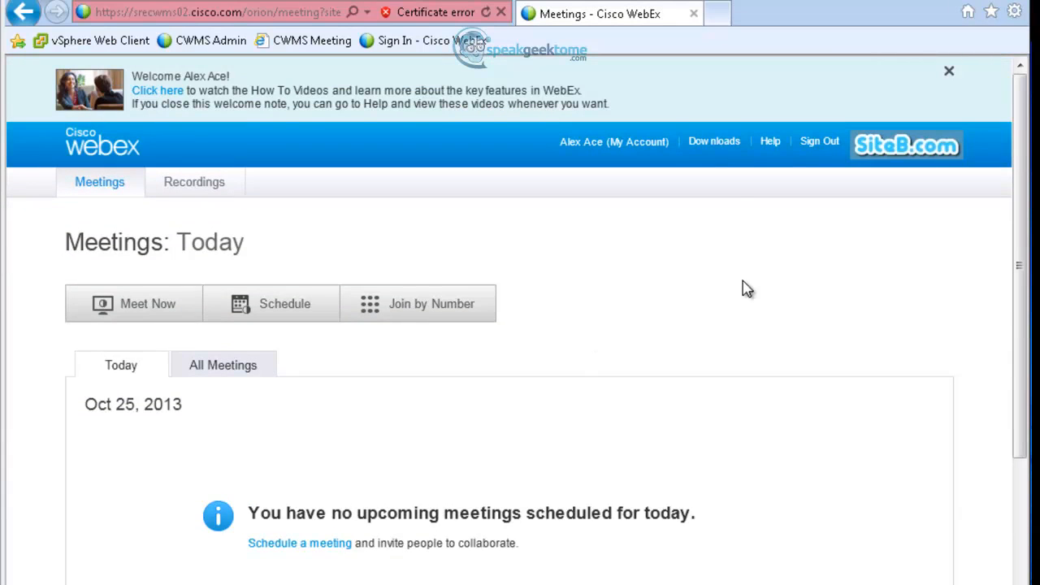
click(715, 159)
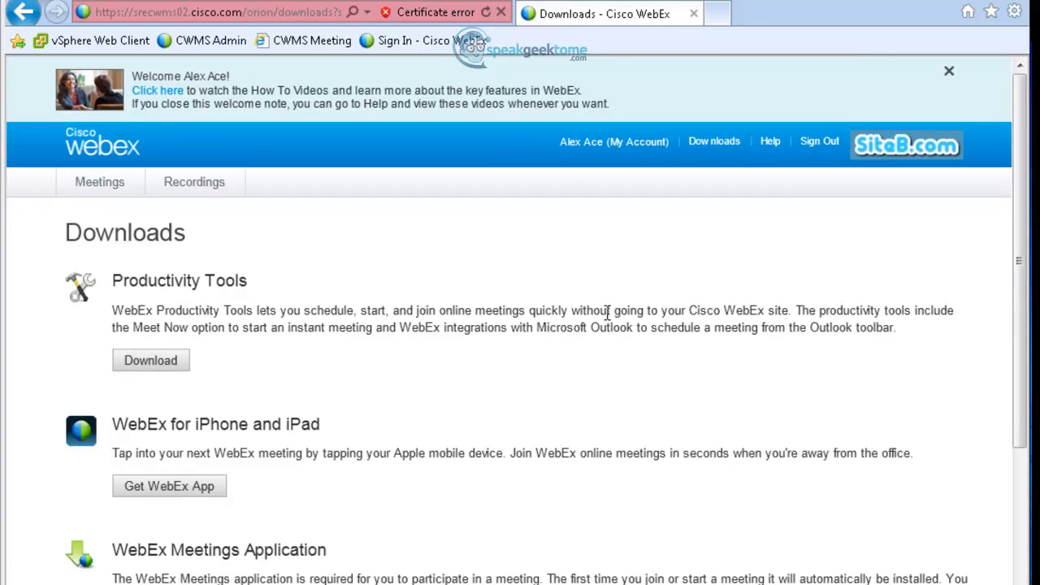
scroll(609, 321, down, 3)
scroll(605, 322, up, 3)
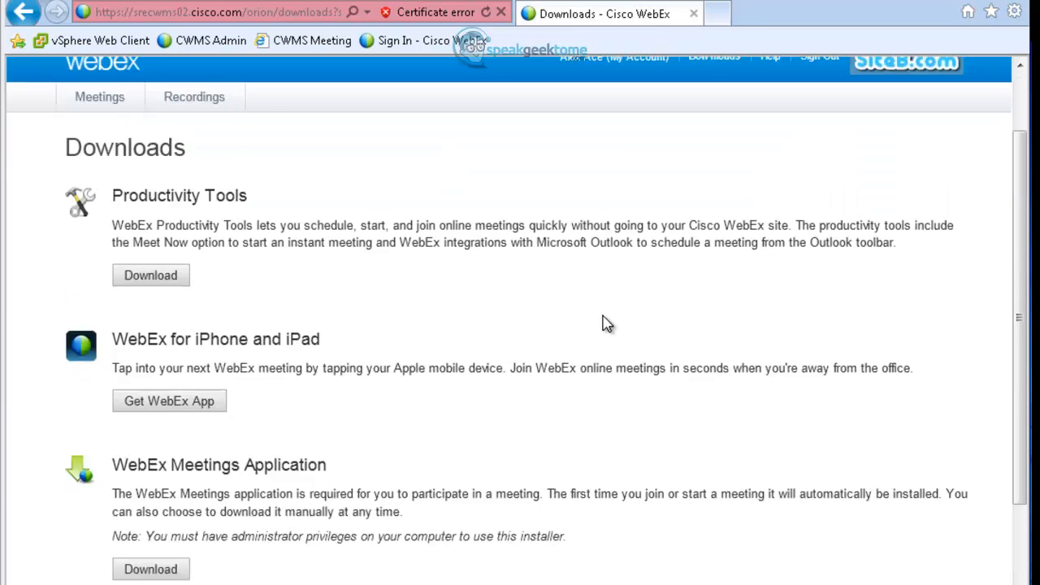
Step: Install WebEx Productivity Tools into C:\Program Files\WebEx\Productivity Tools, accepting the license agreement
click(169, 373)
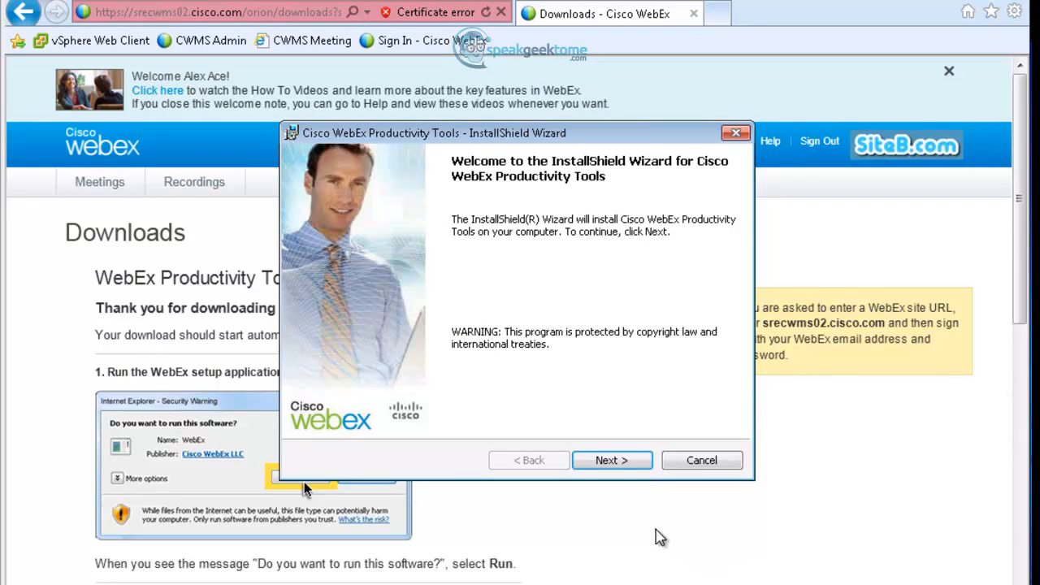
click(613, 460)
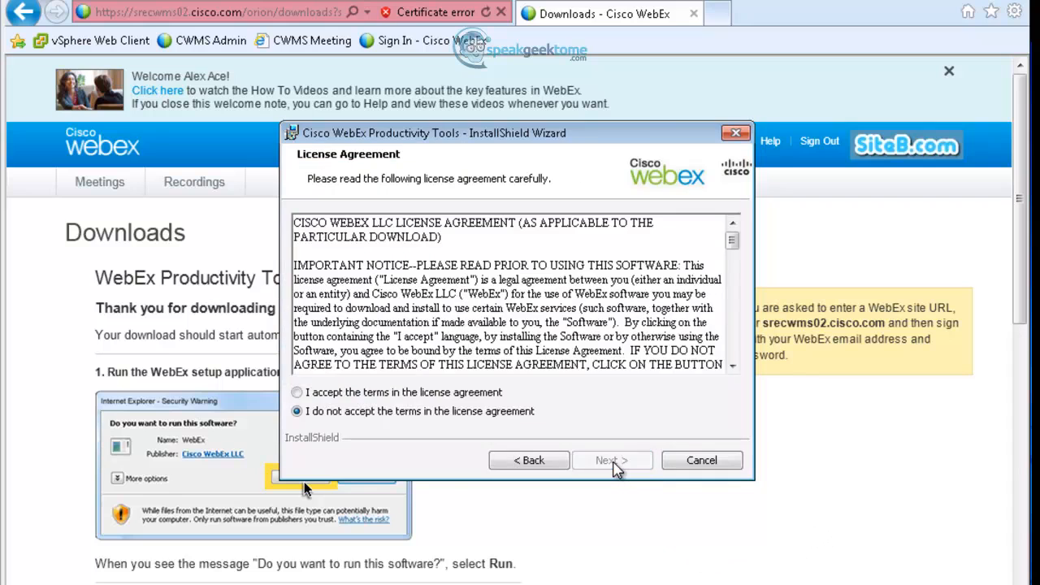
click(378, 394)
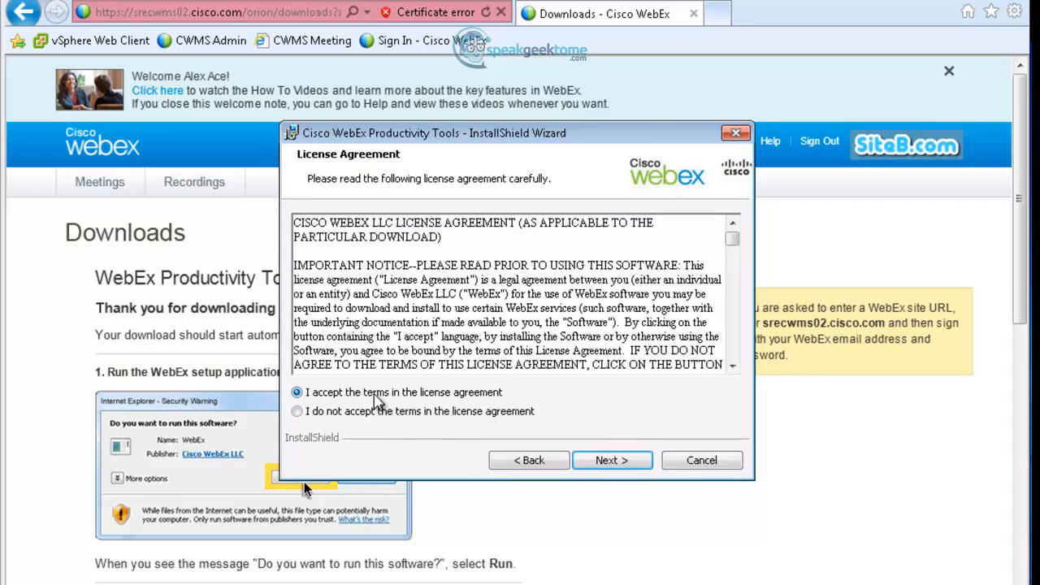
click(614, 466)
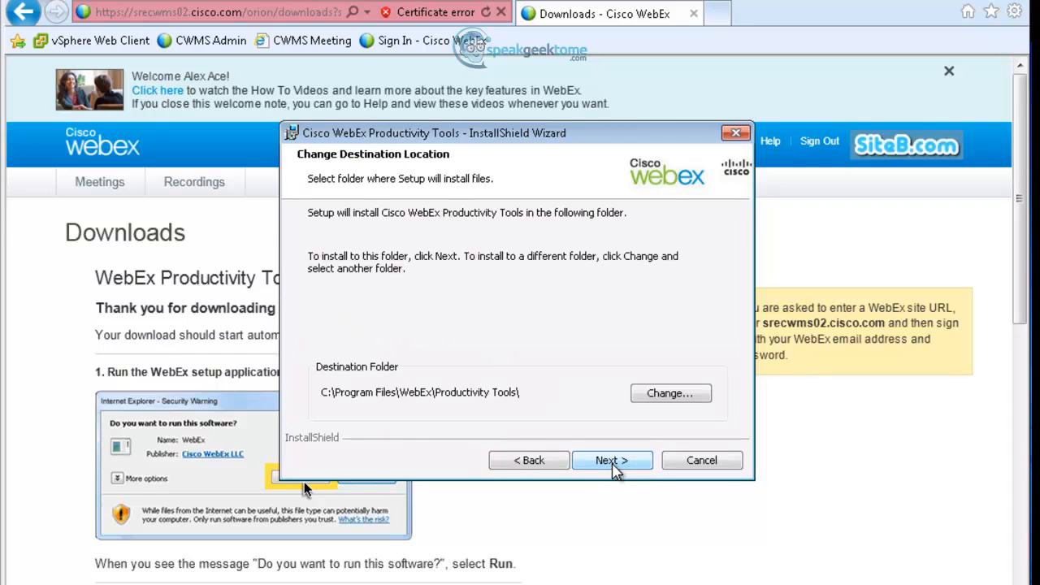
click(614, 467)
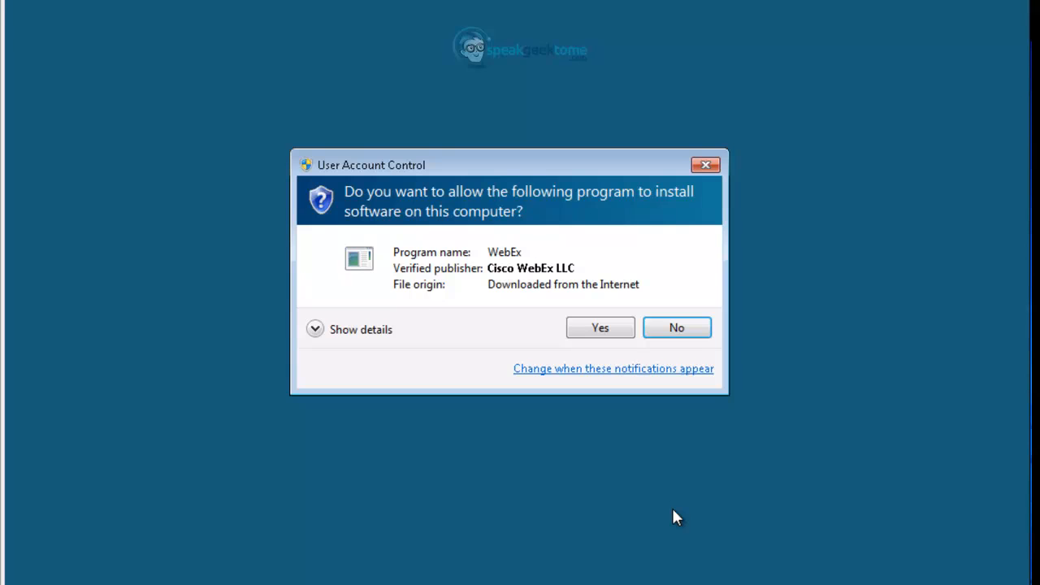
click(601, 329)
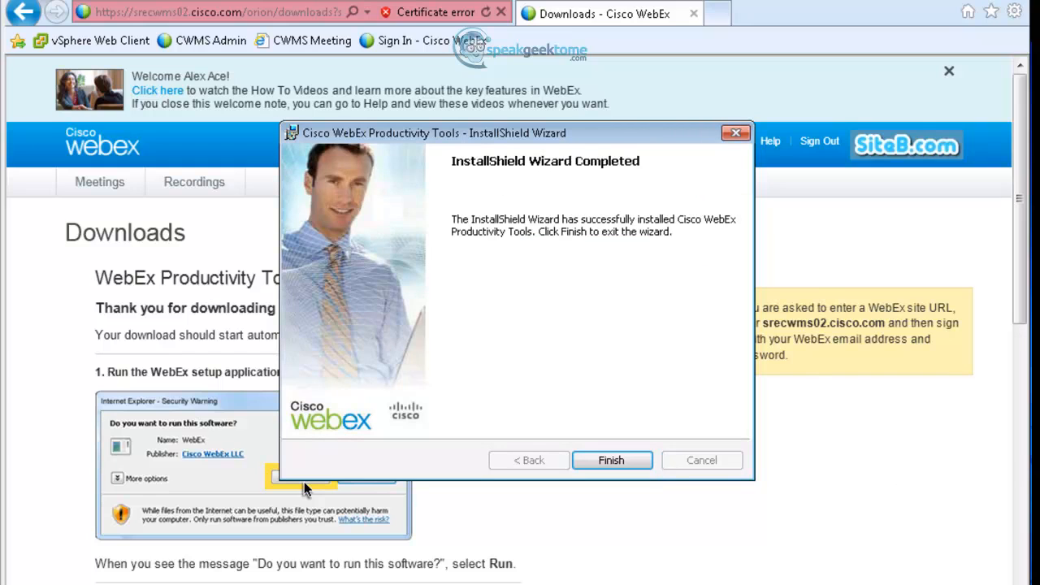
click(612, 461)
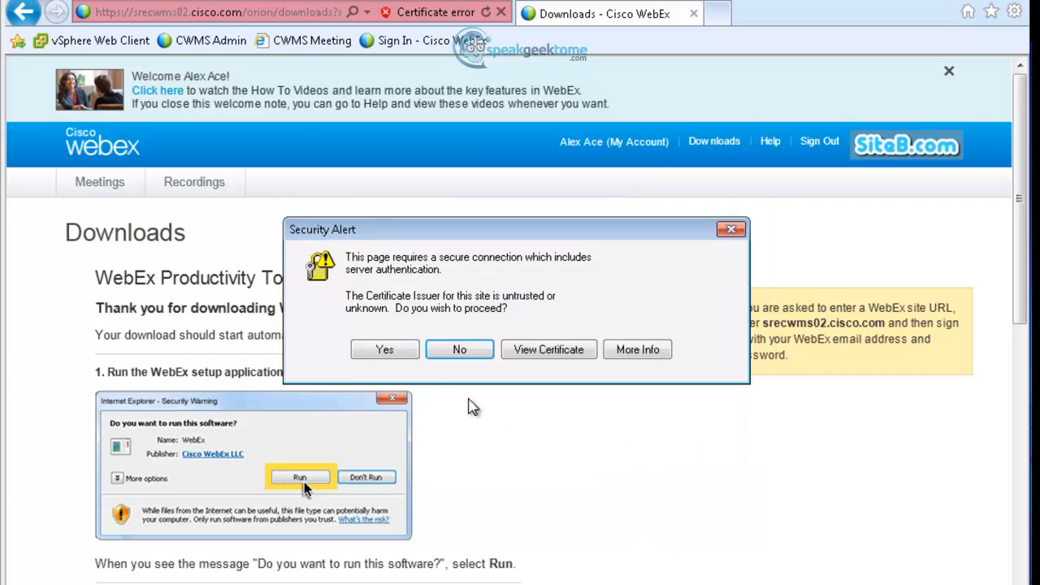
click(390, 351)
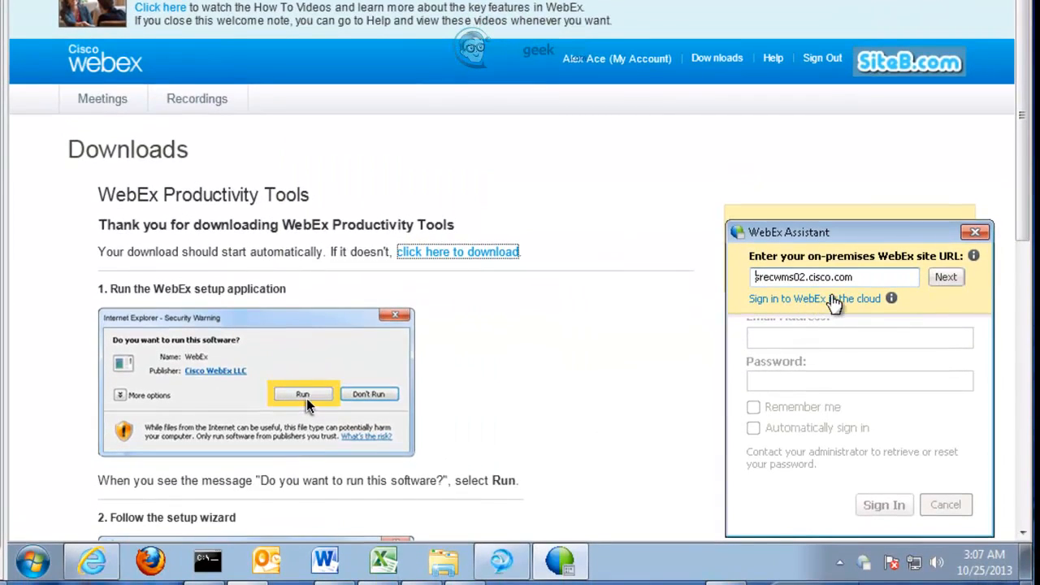
Step: Sign Productivity Tools in to srecwms02.cisco.com with the host's email and password
click(953, 281)
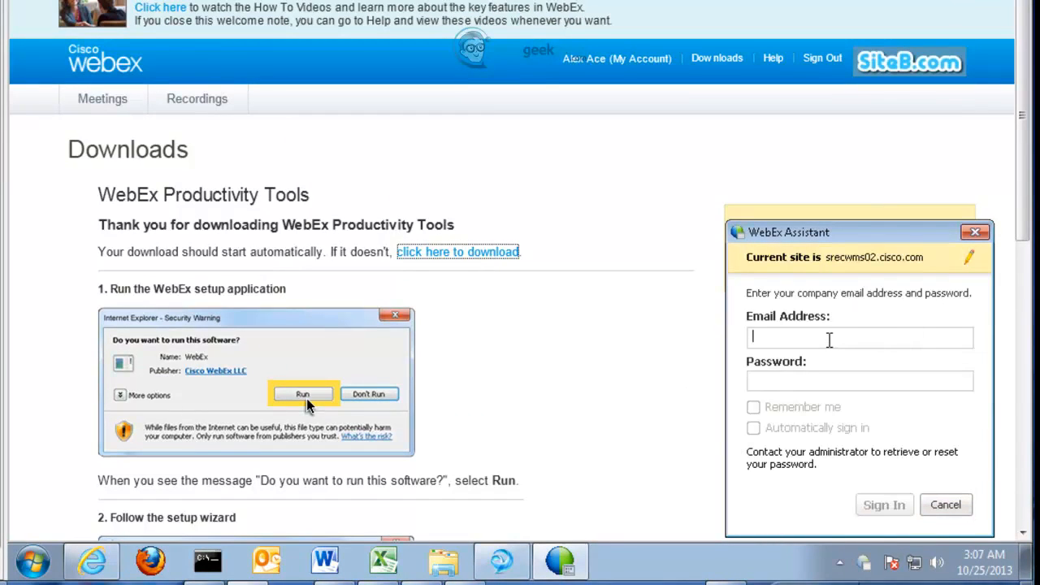
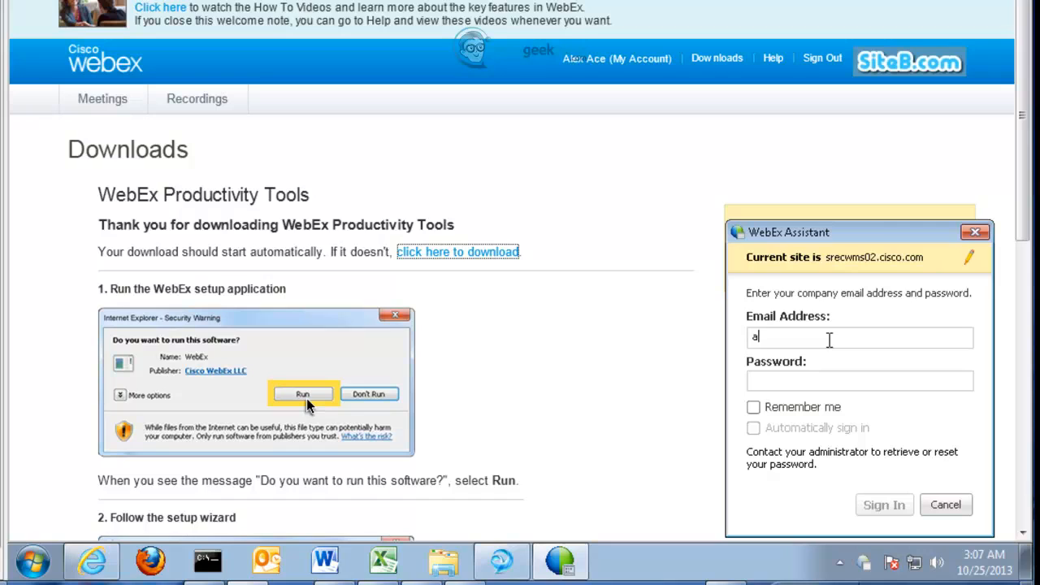
key(Tab)
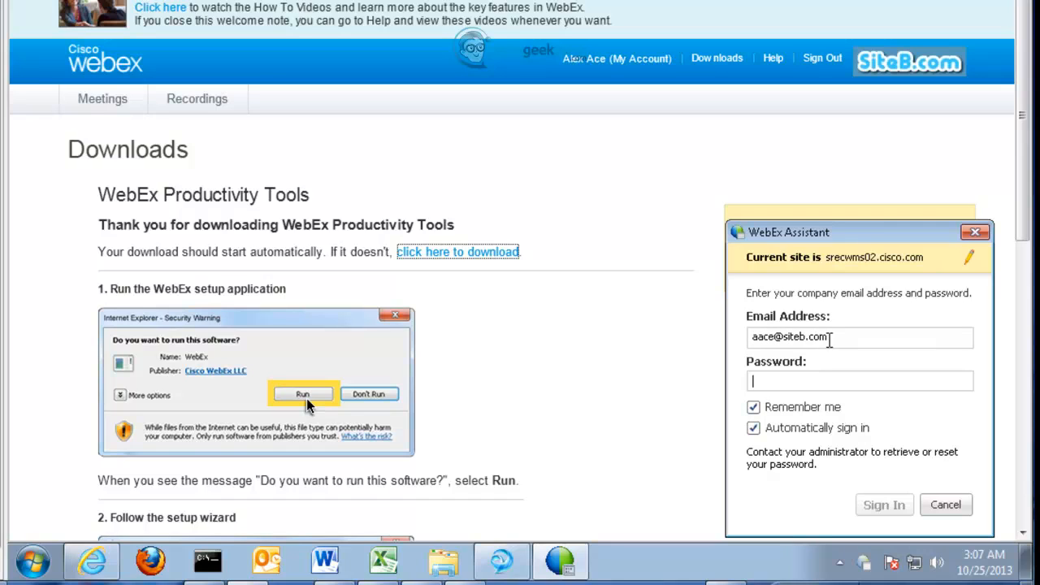
text(xxxxxxxx)
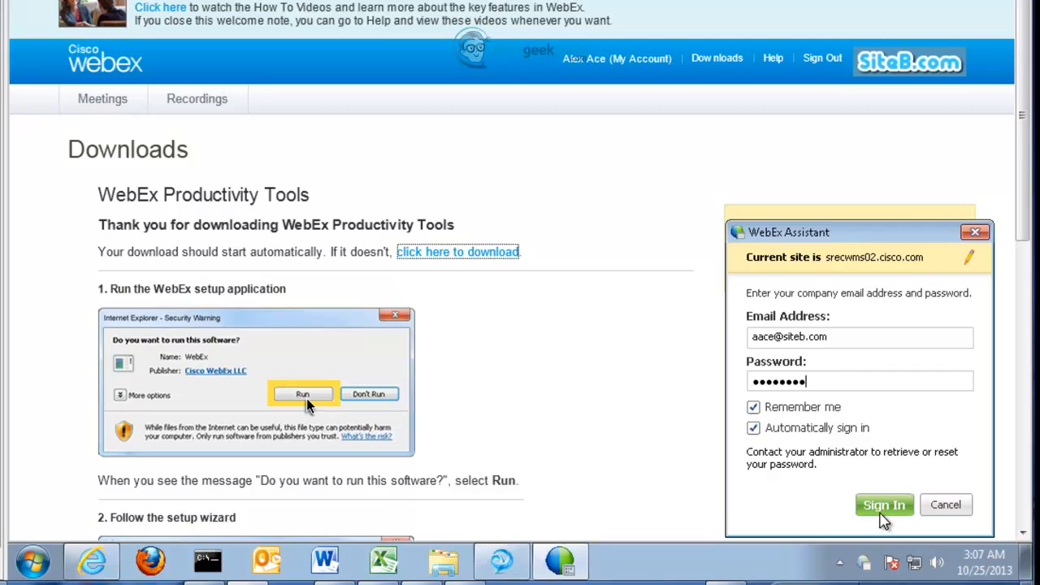
click(886, 510)
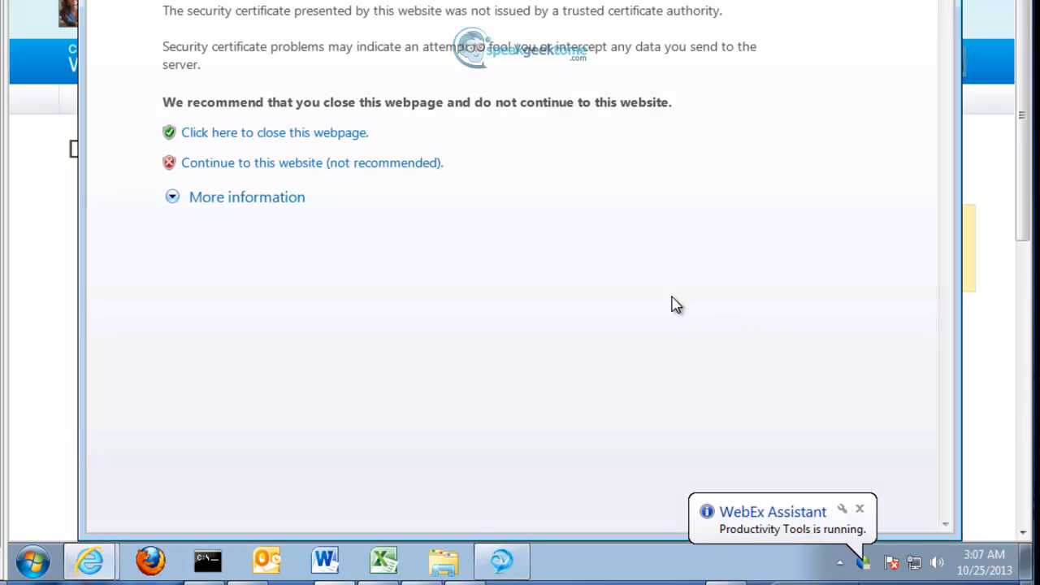
Step: Get past the certificate warning, acknowledge the Productivity Tools installed message, and close the browser
click(298, 281)
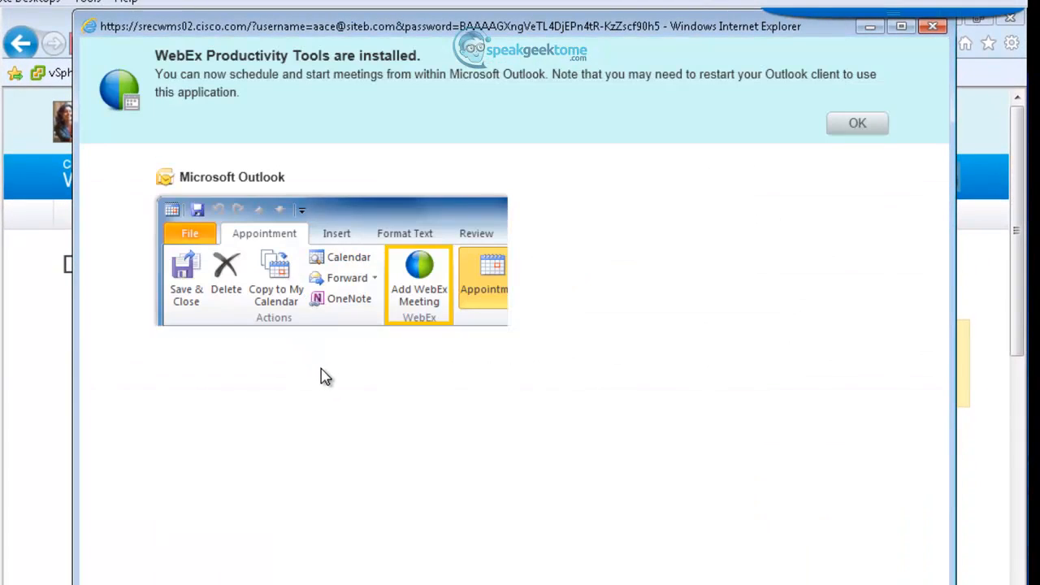
click(858, 128)
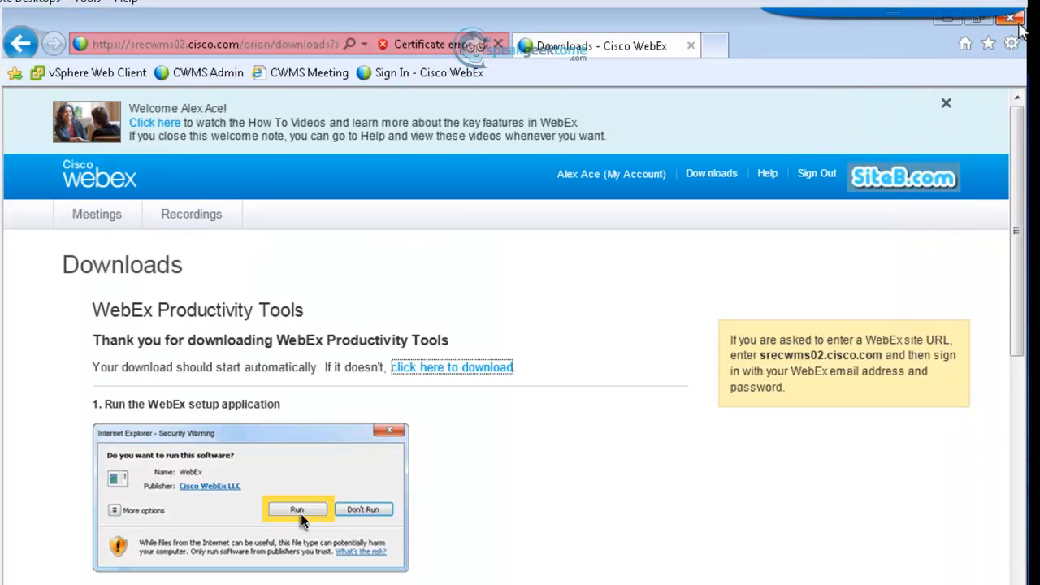
click(1015, 22)
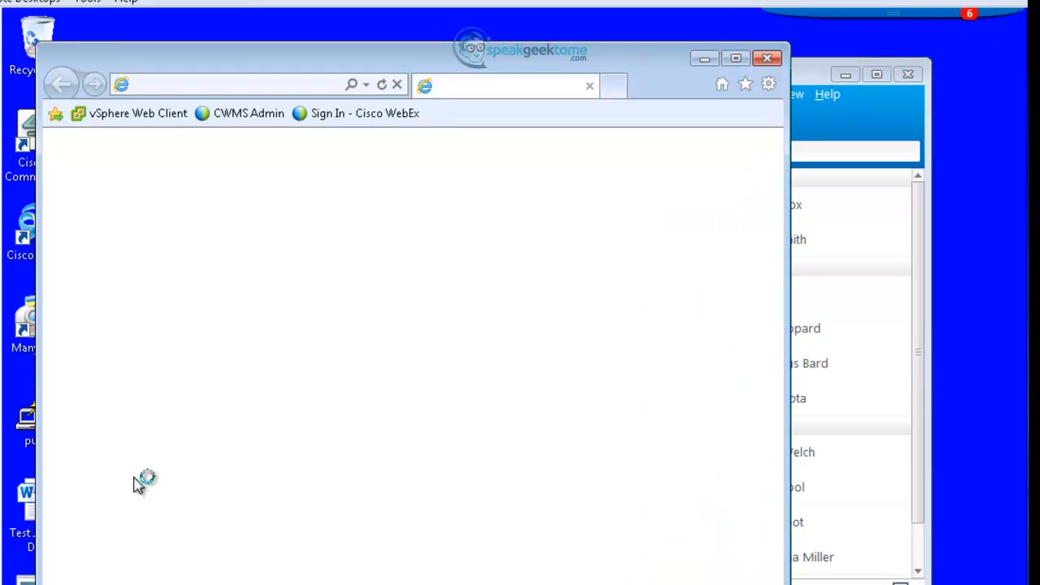
click(232, 83)
text(ht)
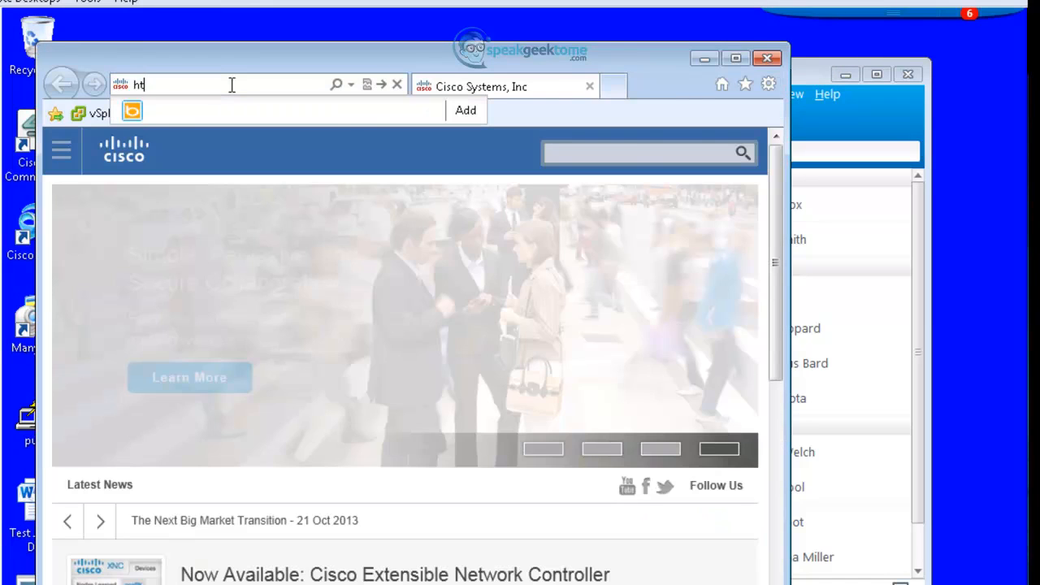
text(tps://sr)
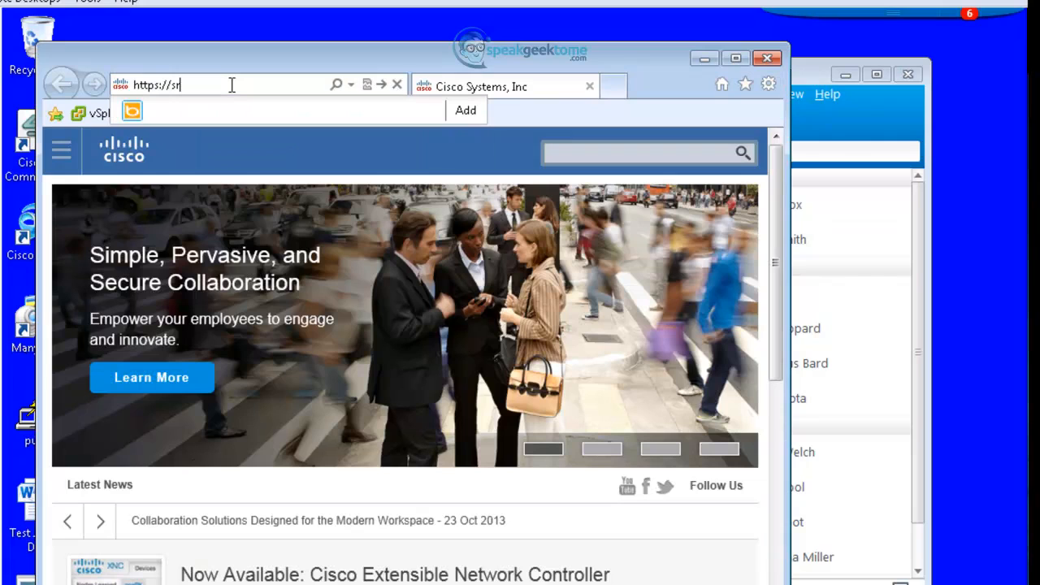
text(ecwms02.)
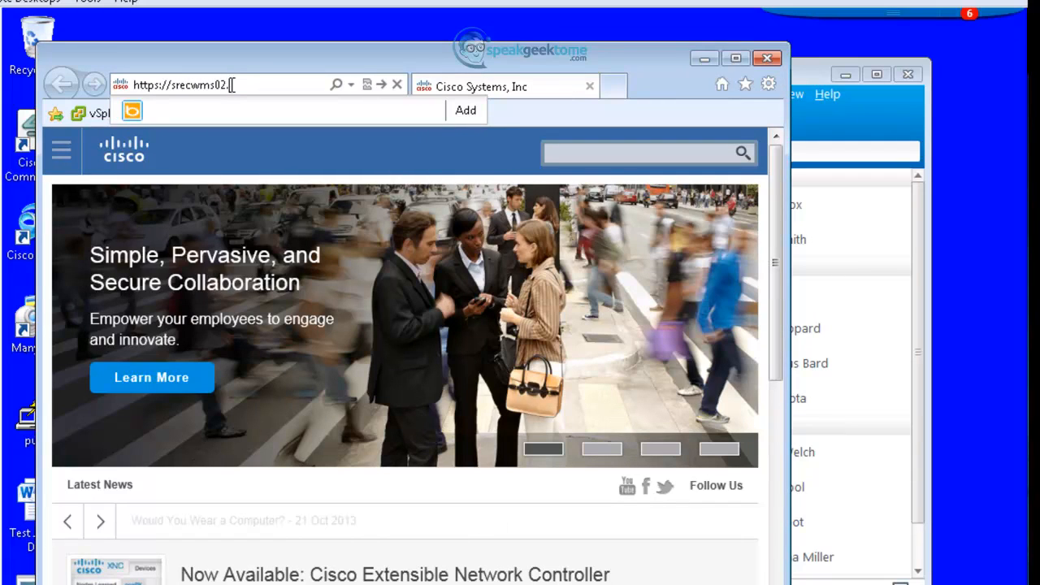
text(cisco.com)
key(Return)
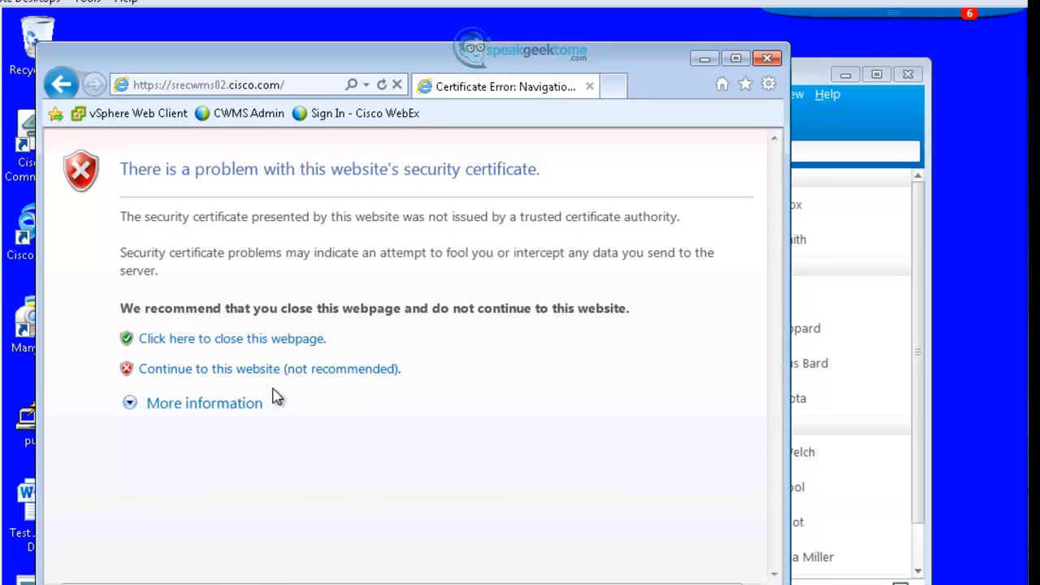
click(271, 370)
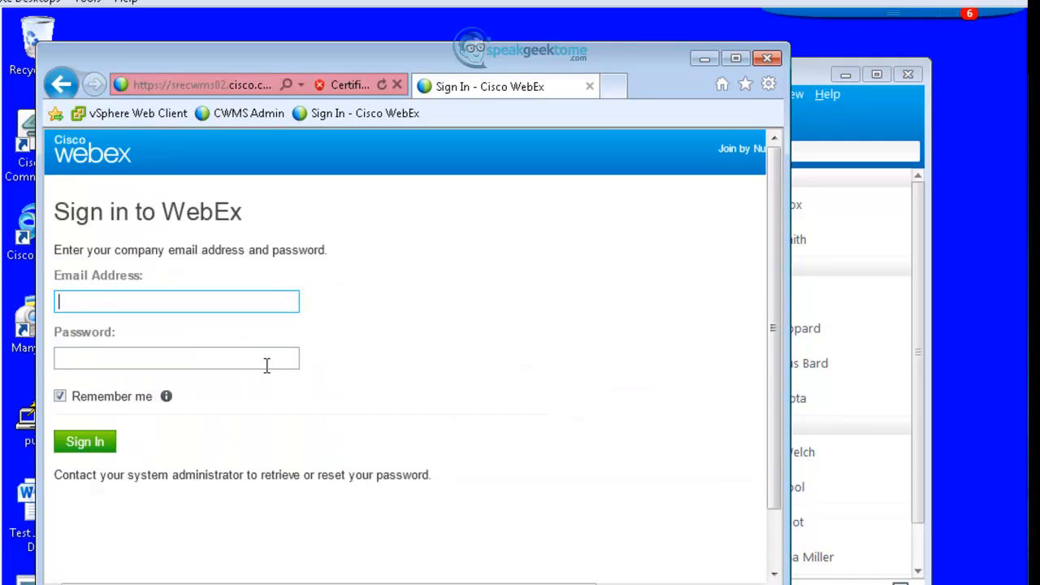
click(267, 364)
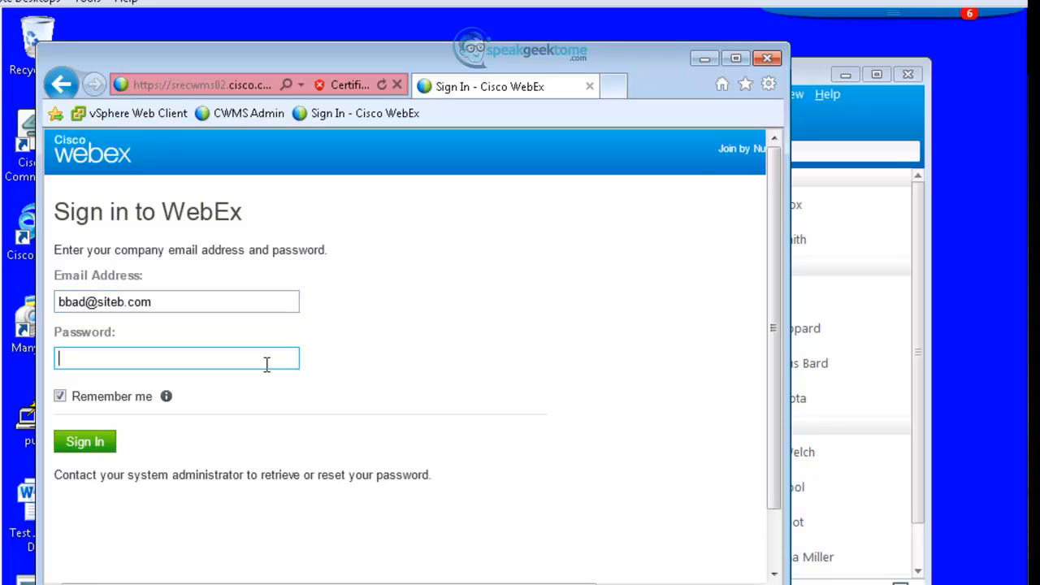
text(*********)
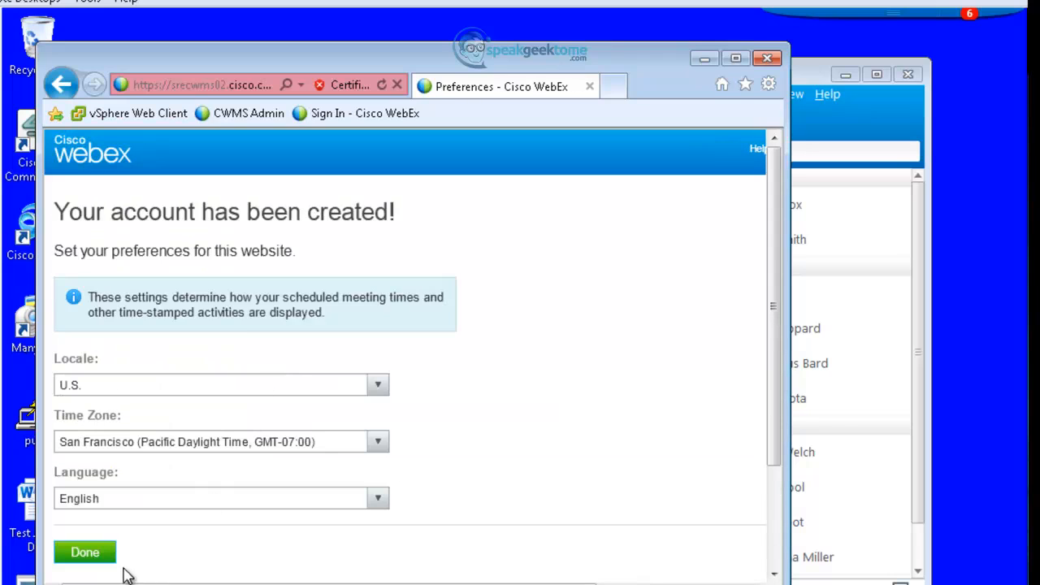
Step: Accept the default locale, time zone and language, then download and run ptools.msi
click(106, 554)
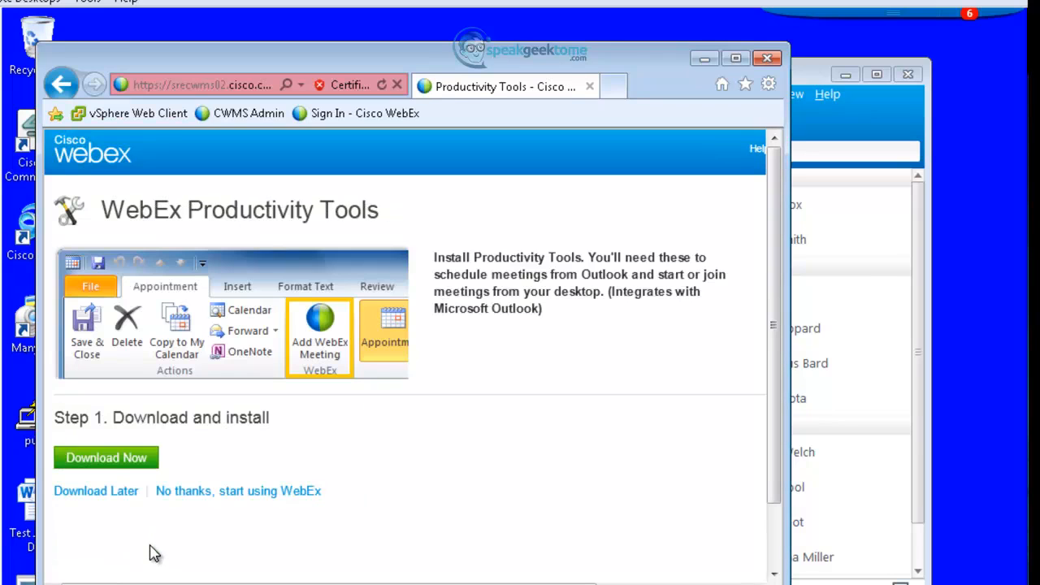
click(108, 468)
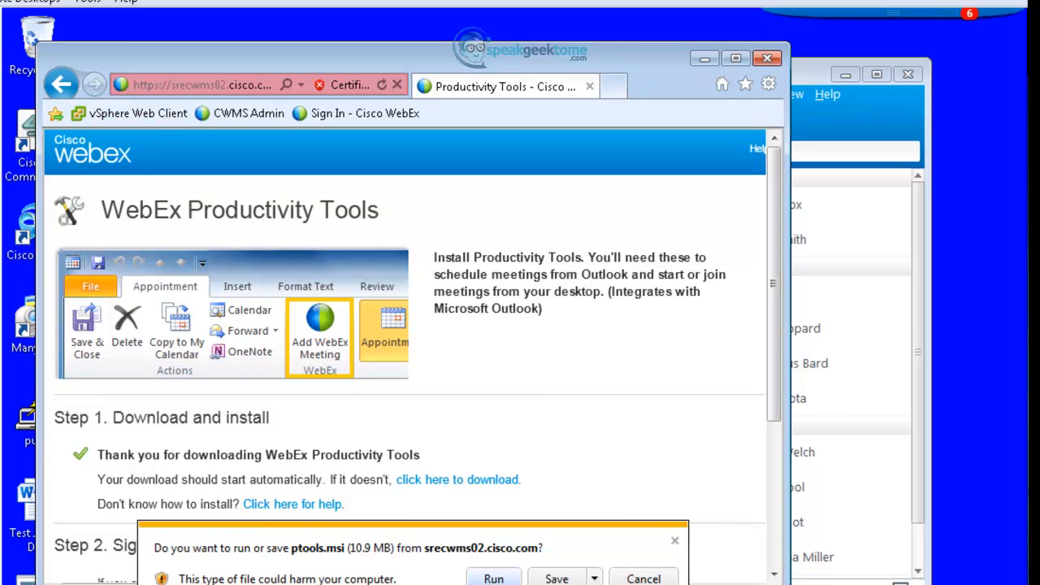
click(493, 578)
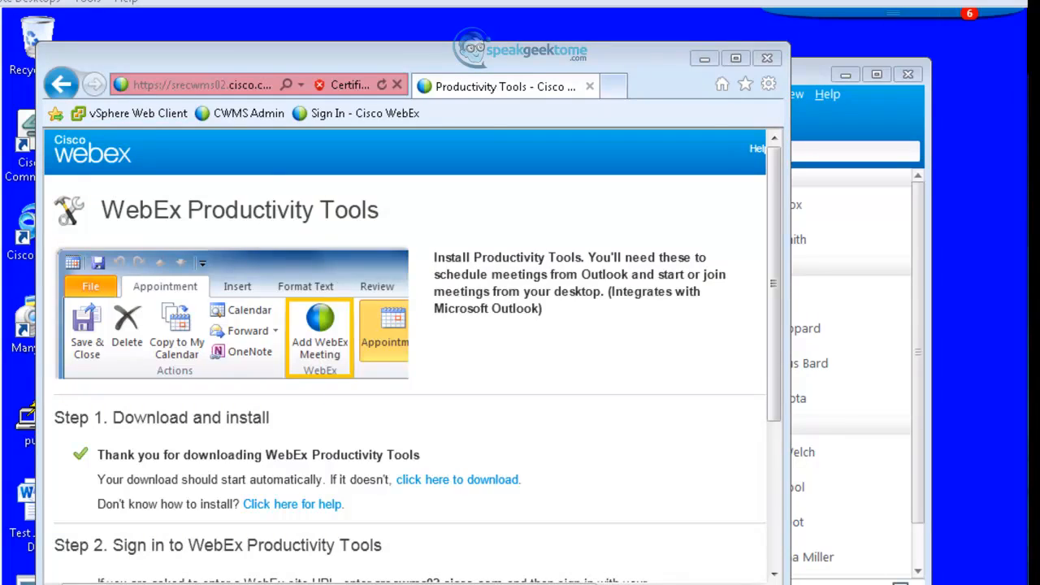
Step: Install Productivity Tools with the license accepted and the default location, approving the UAC prompt
click(606, 497)
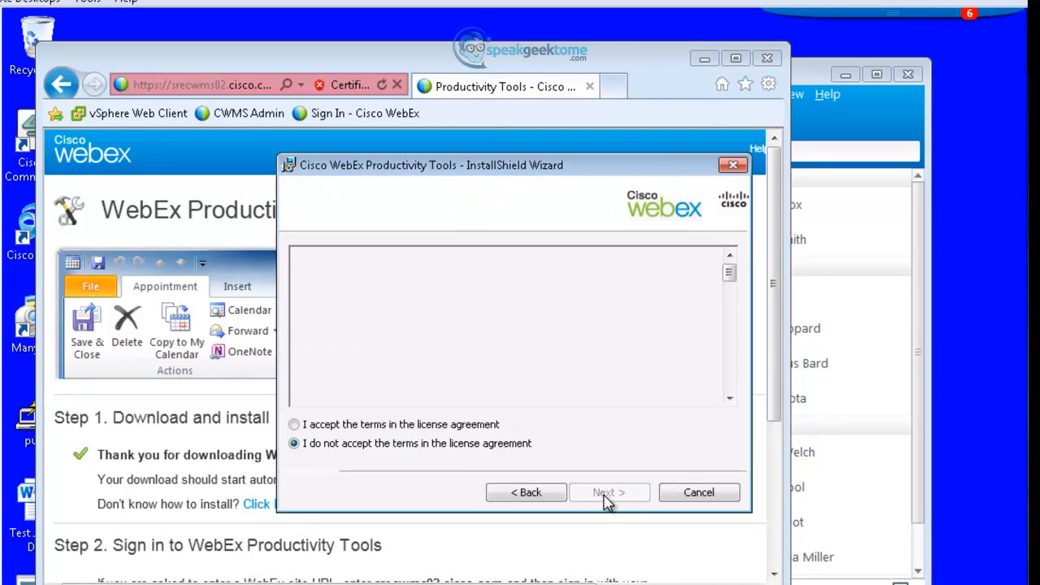
click(352, 426)
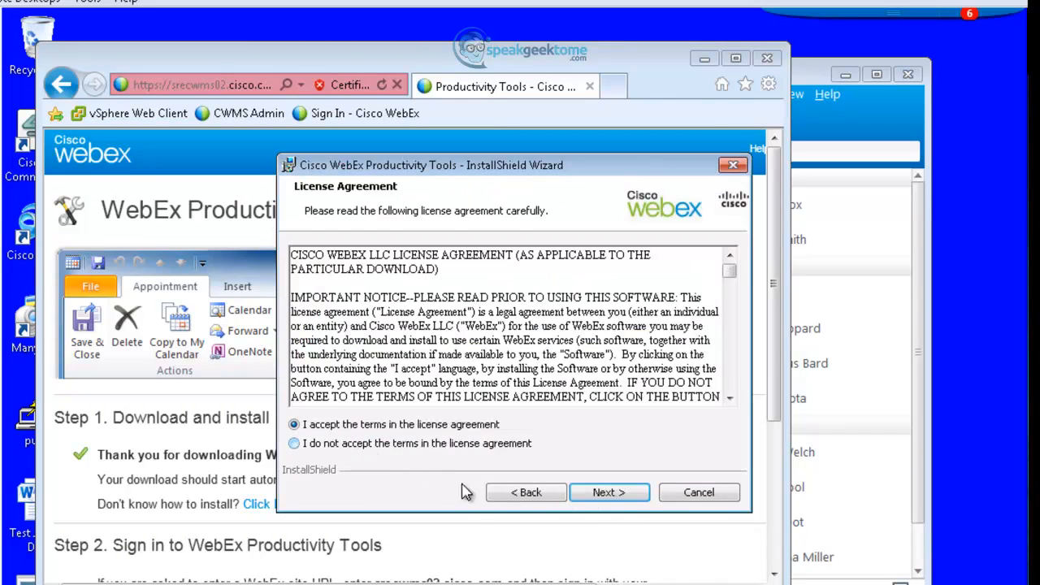
click(602, 495)
click(601, 494)
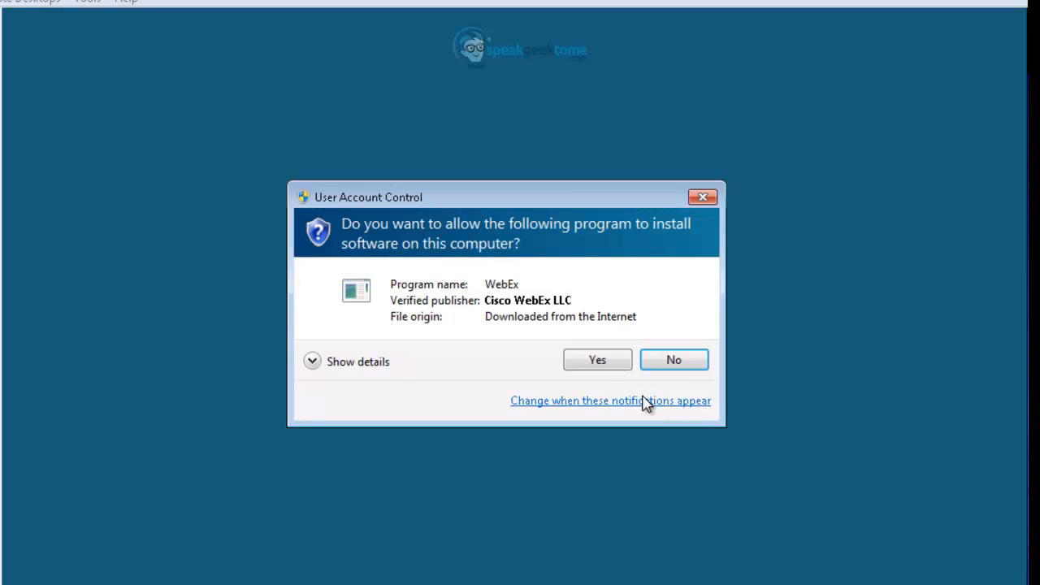
click(604, 370)
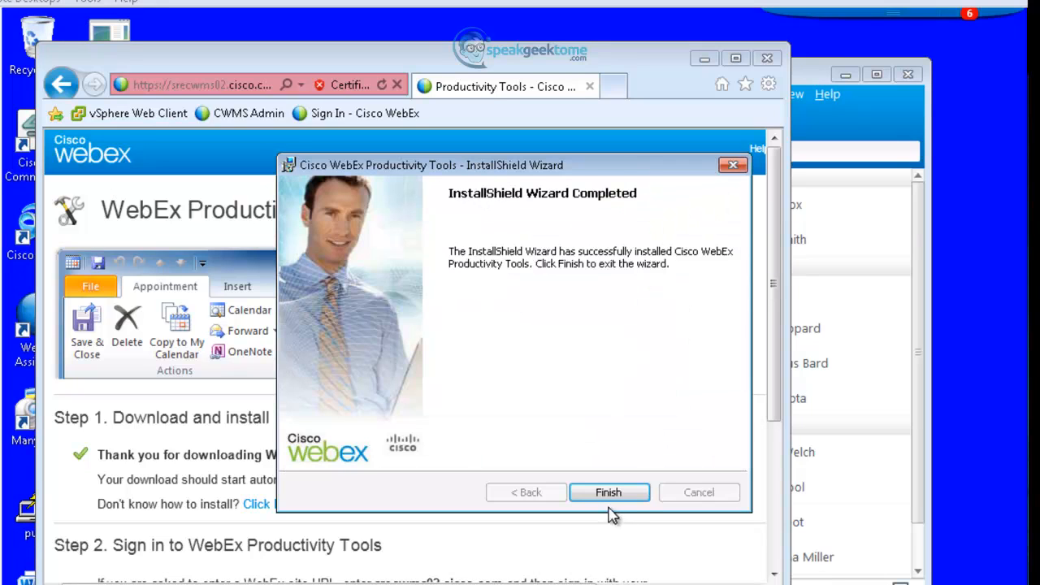
click(608, 494)
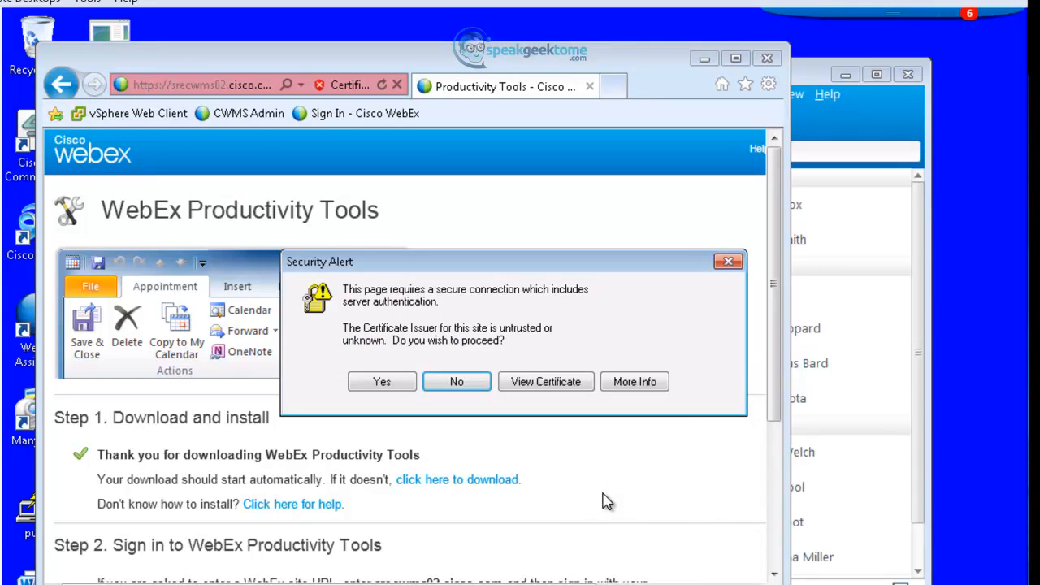
Step: Sign Productivity Tools in to srecwms02.cisco.com with the account credentials, dismiss the confirmation, and minimize the browser
click(382, 382)
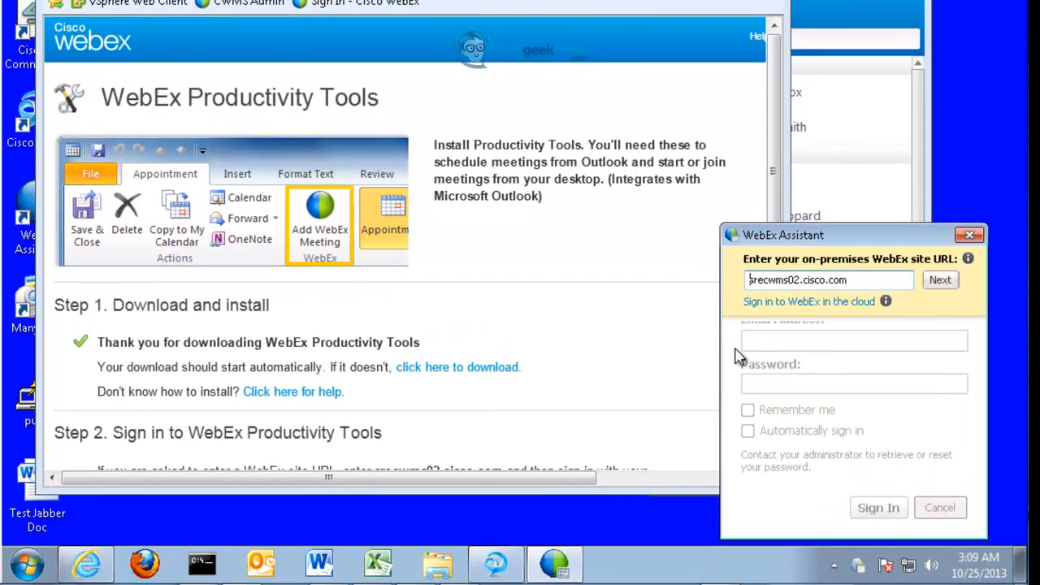
click(941, 280)
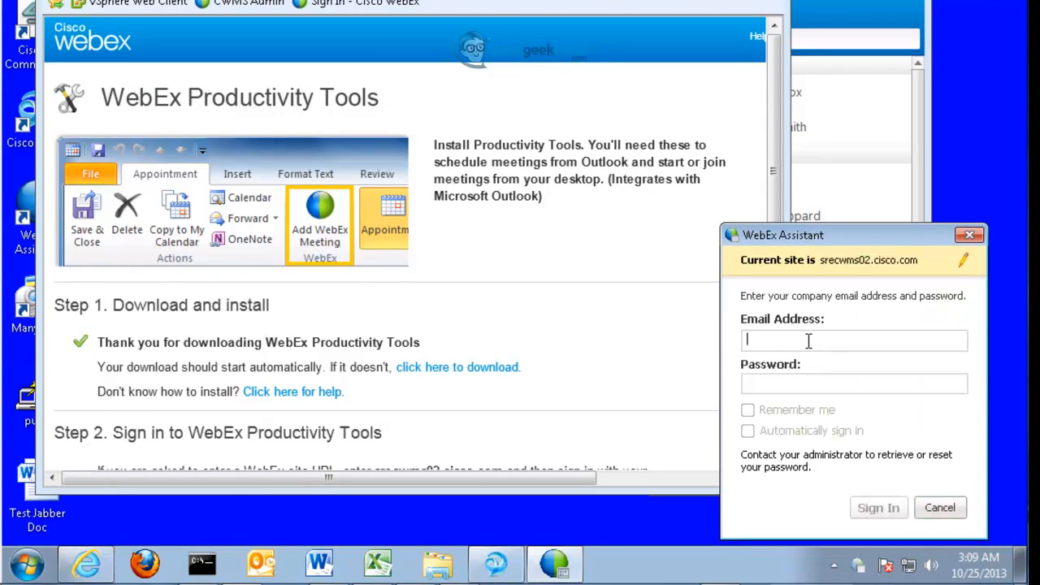
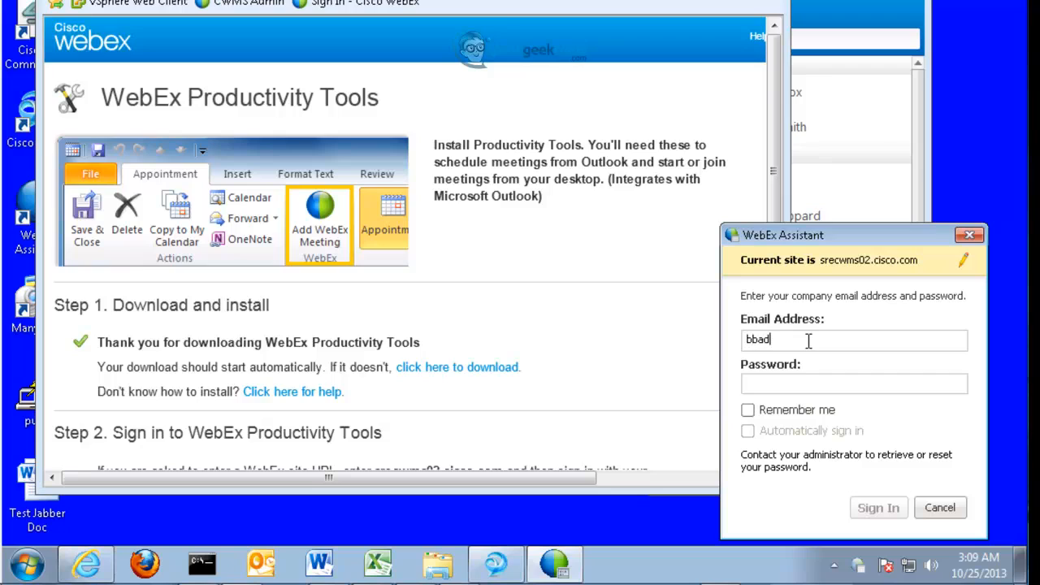
key(Tab)
text(pass)
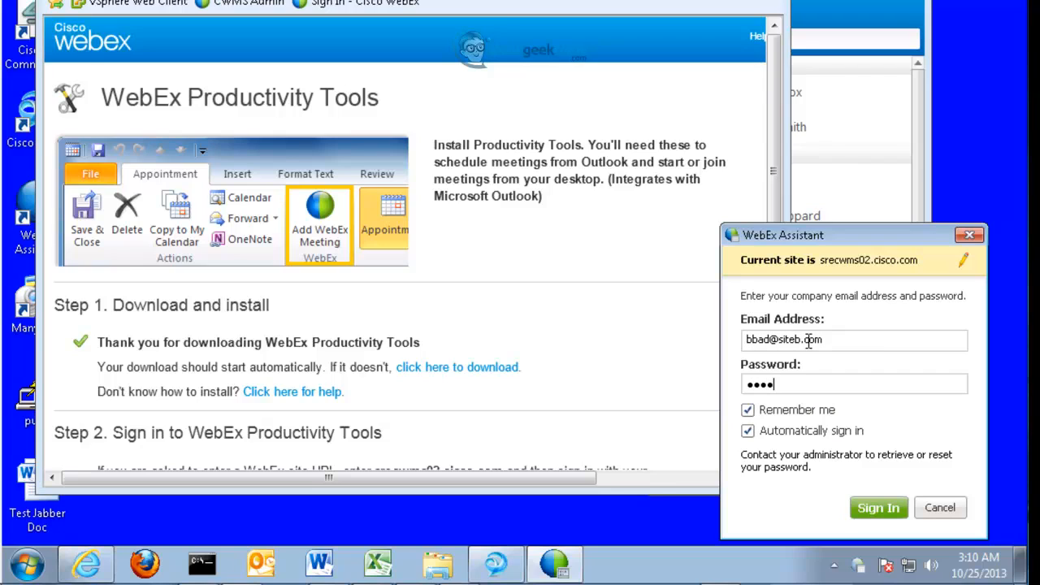
key(Return)
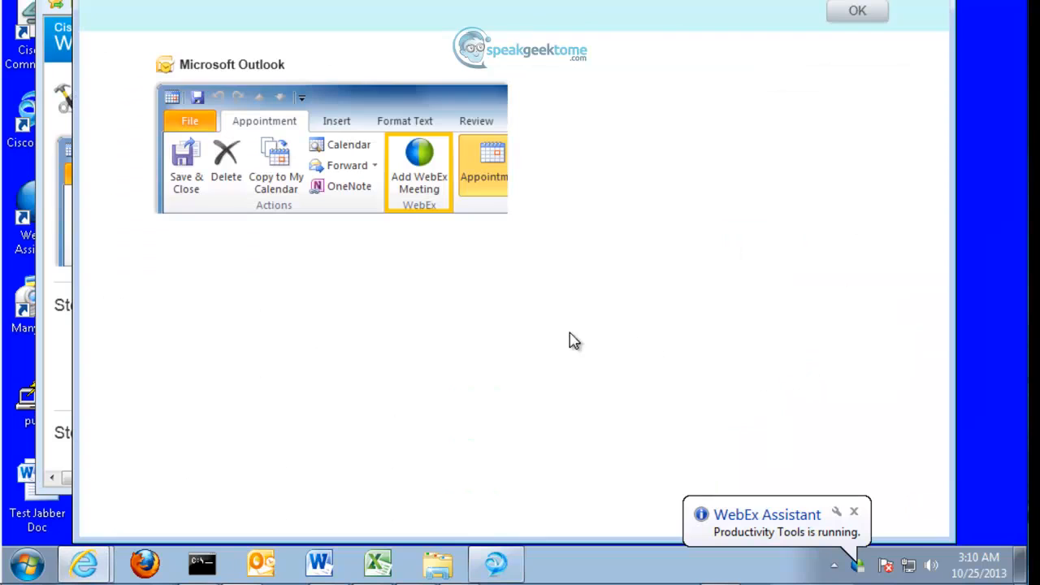
click(842, 13)
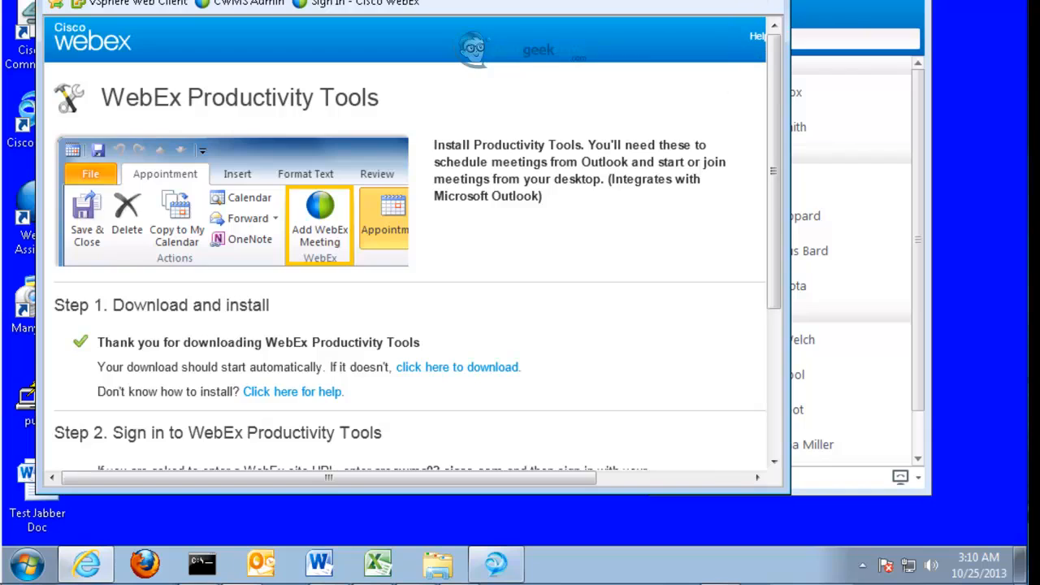
click(777, 2)
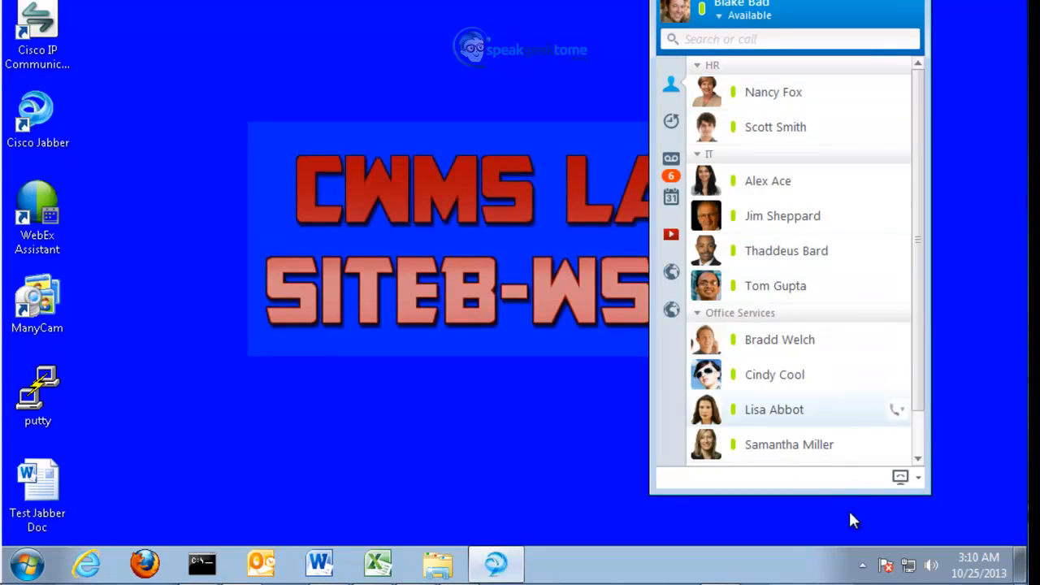
Step: From the WebEx tray icon's Meet Now, open Meeting Preferences and save the Meet Now settings with Update
click(863, 565)
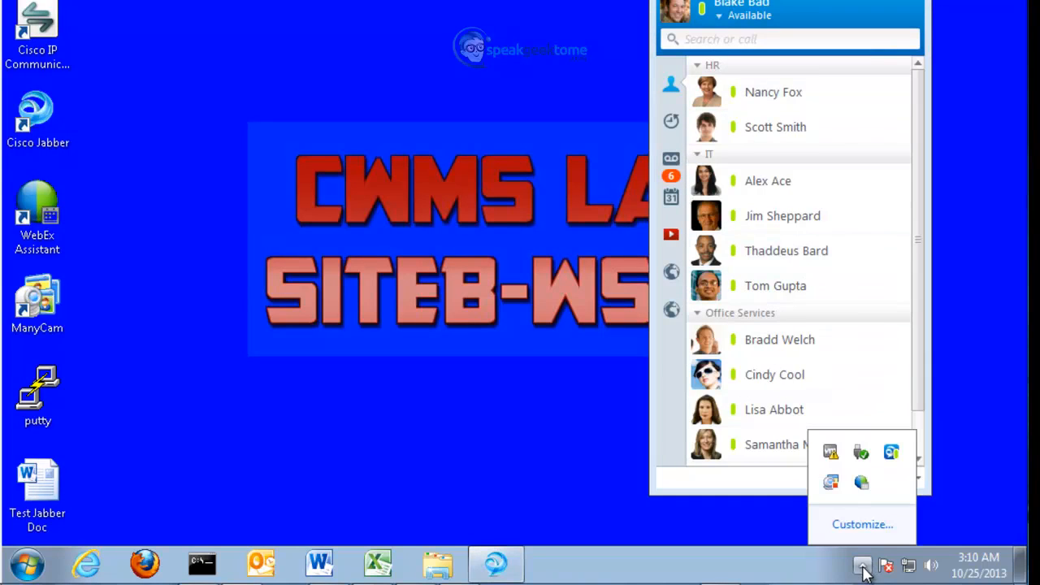
right_click(862, 485)
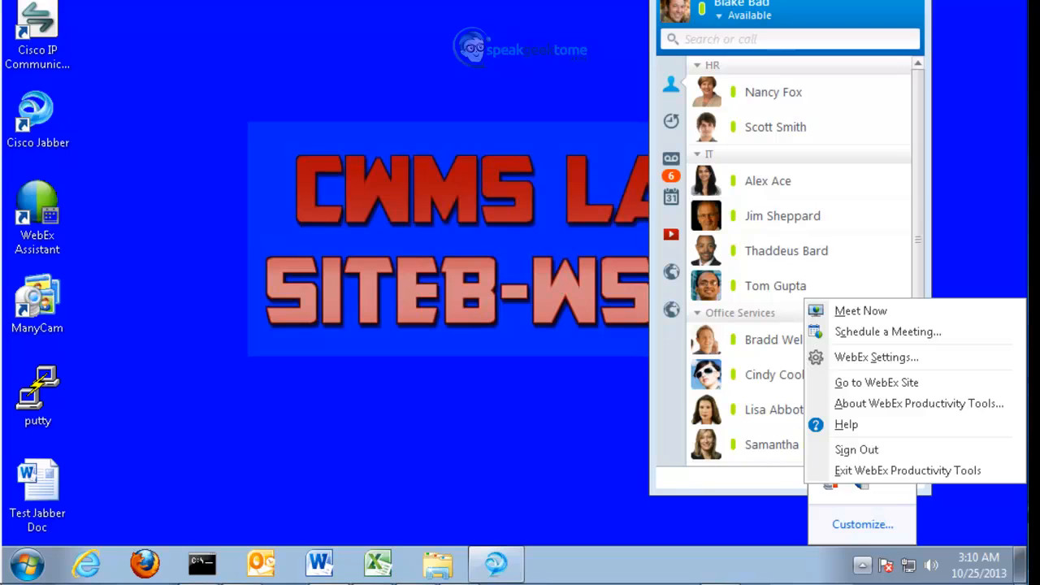
click(864, 314)
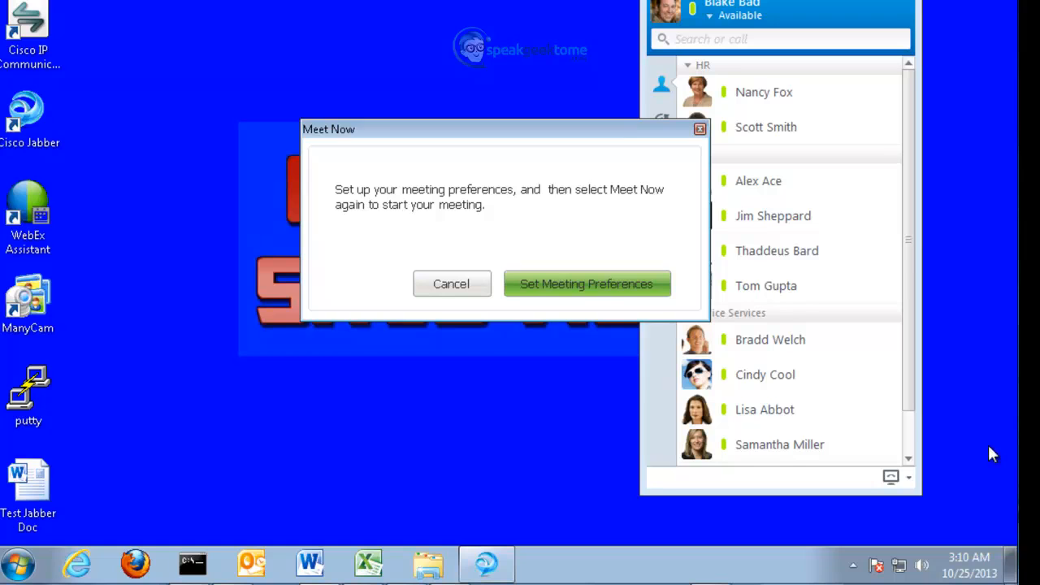
click(577, 294)
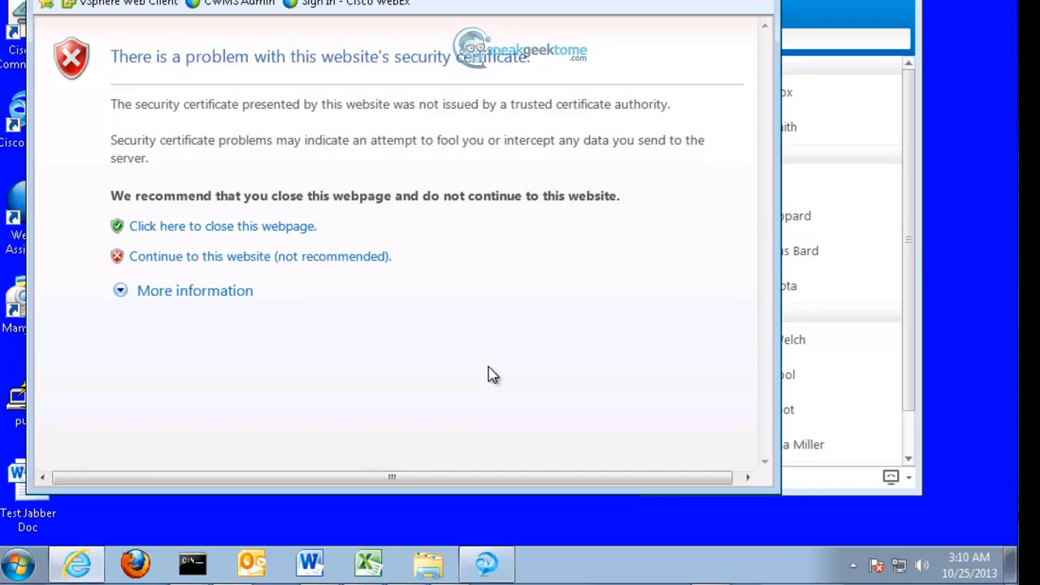
click(231, 260)
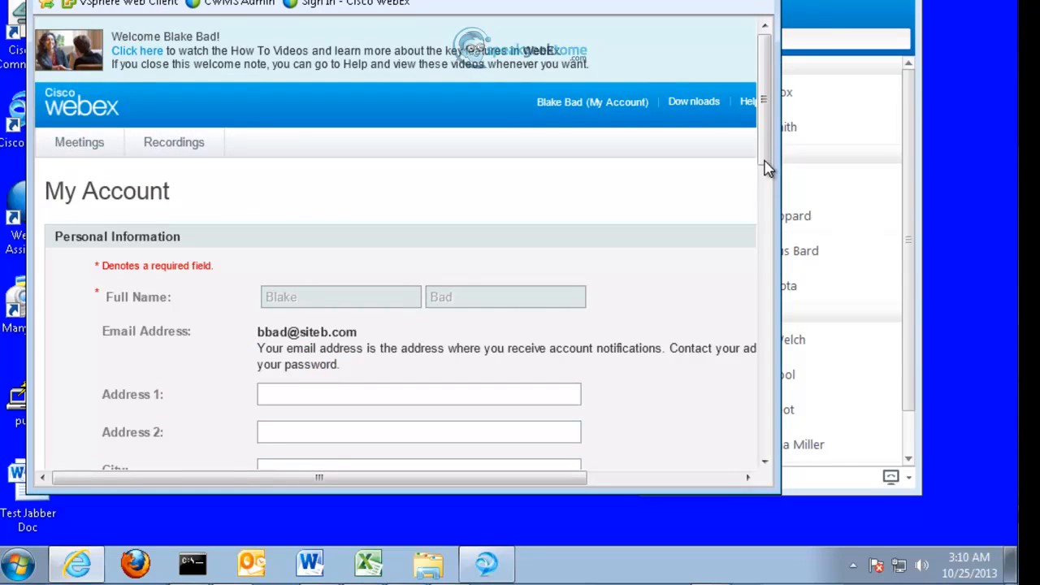
drag(768, 145, 764, 458)
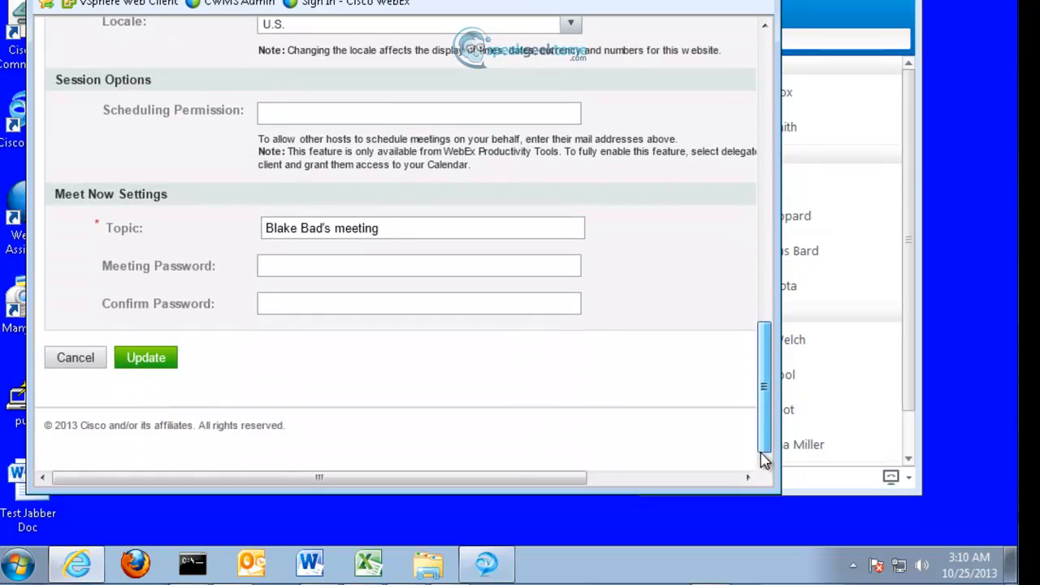
click(151, 365)
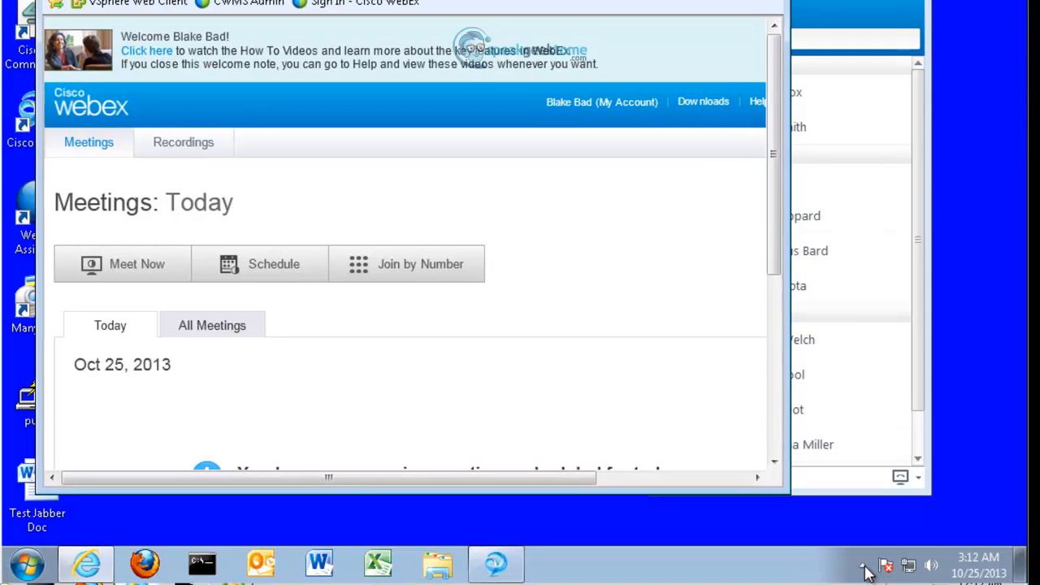
Step: Start a Meet Now meeting from the WebEx tray icon, accepting the untrusted certificate
click(853, 566)
right_click(862, 483)
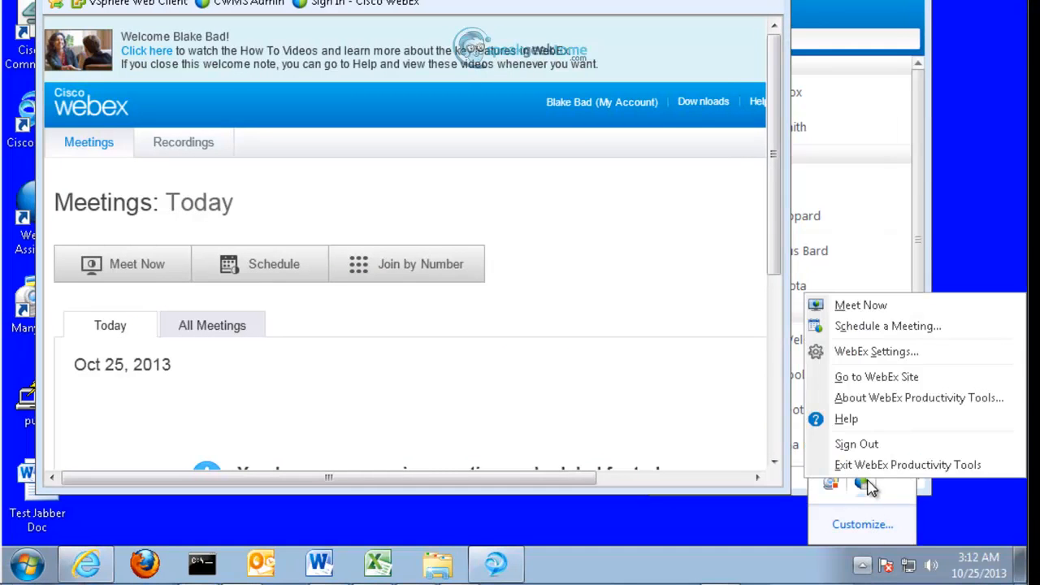
click(867, 313)
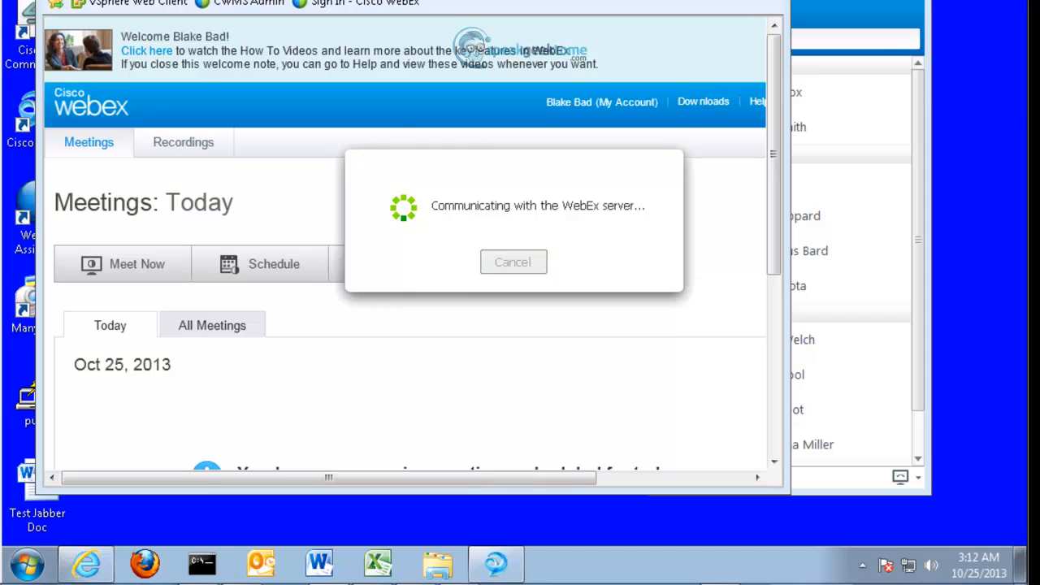
click(424, 341)
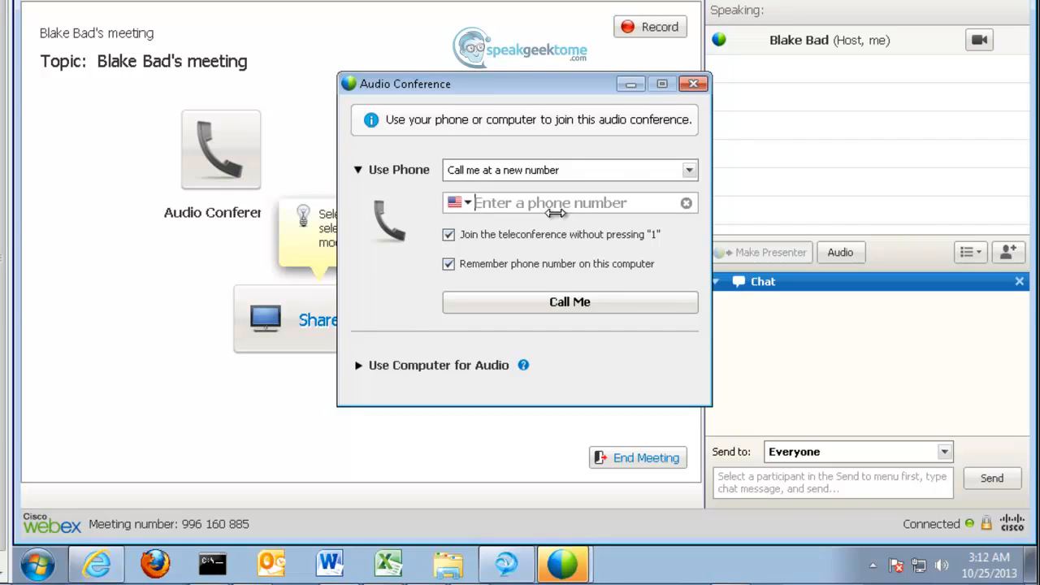
Step: Have the meeting call the host back at a new phone number, then answer the call
click(536, 210)
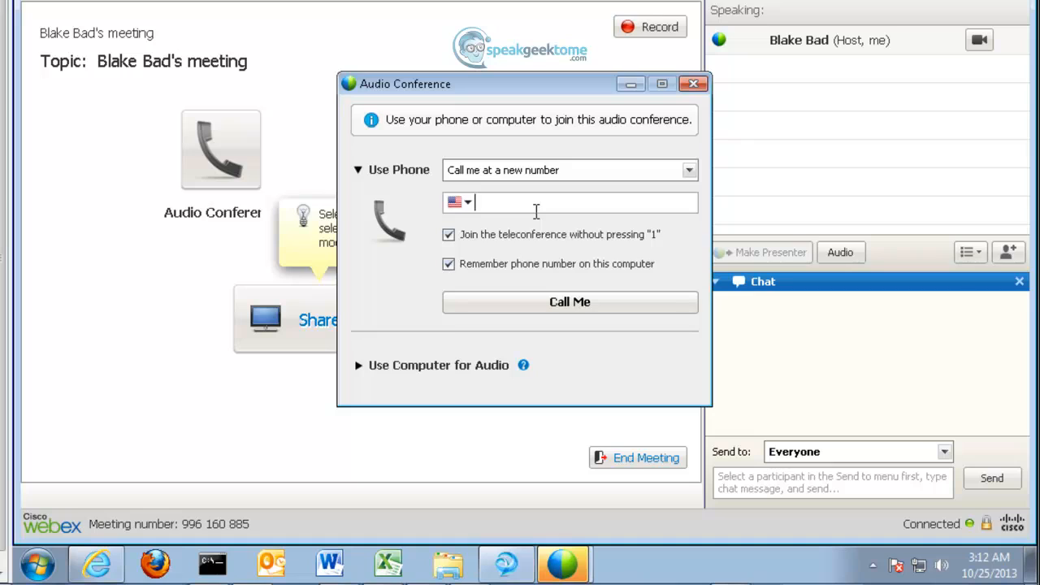
text(408) 555-2002)
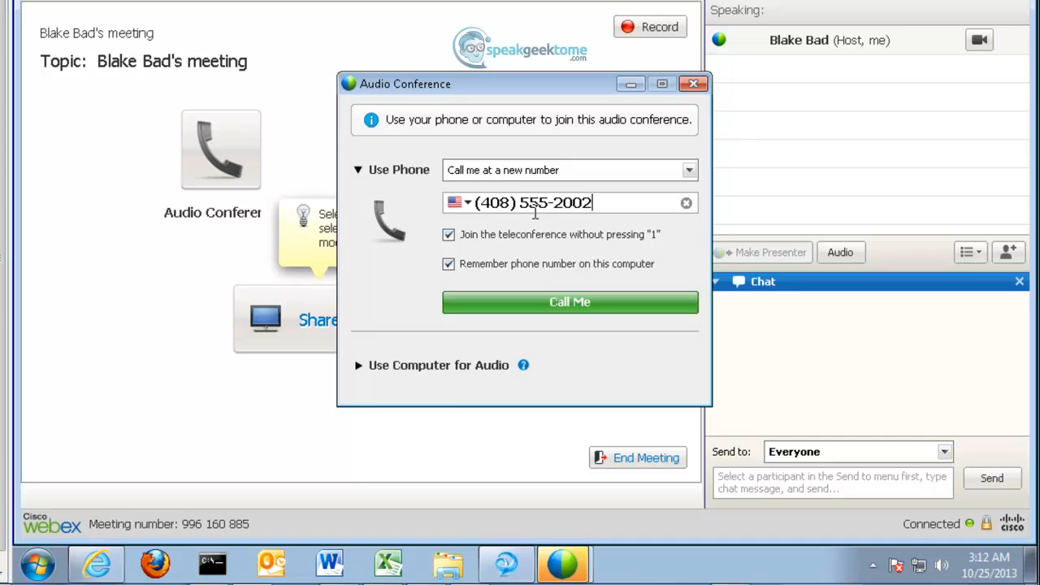
click(493, 303)
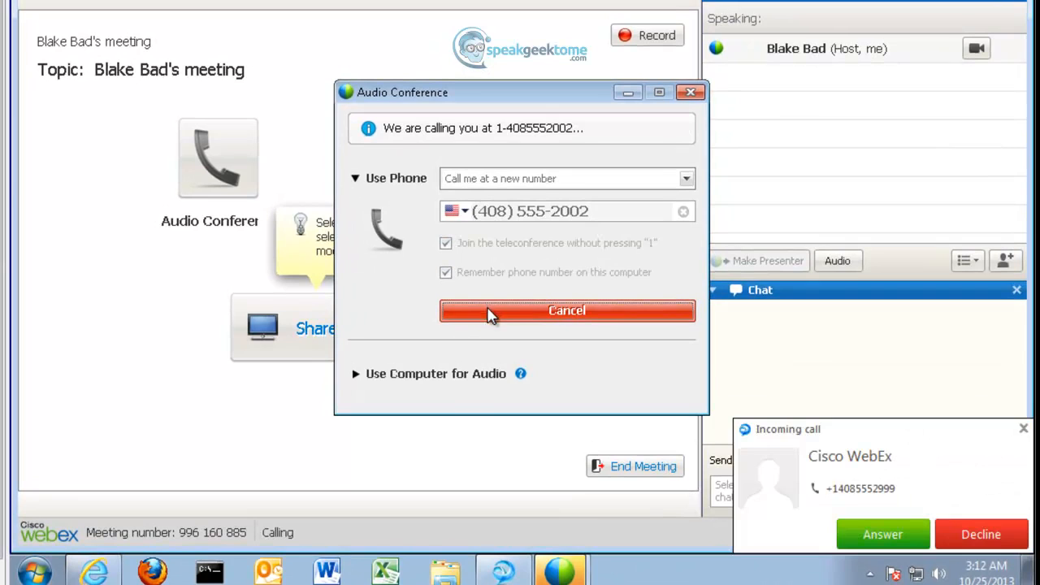
click(853, 538)
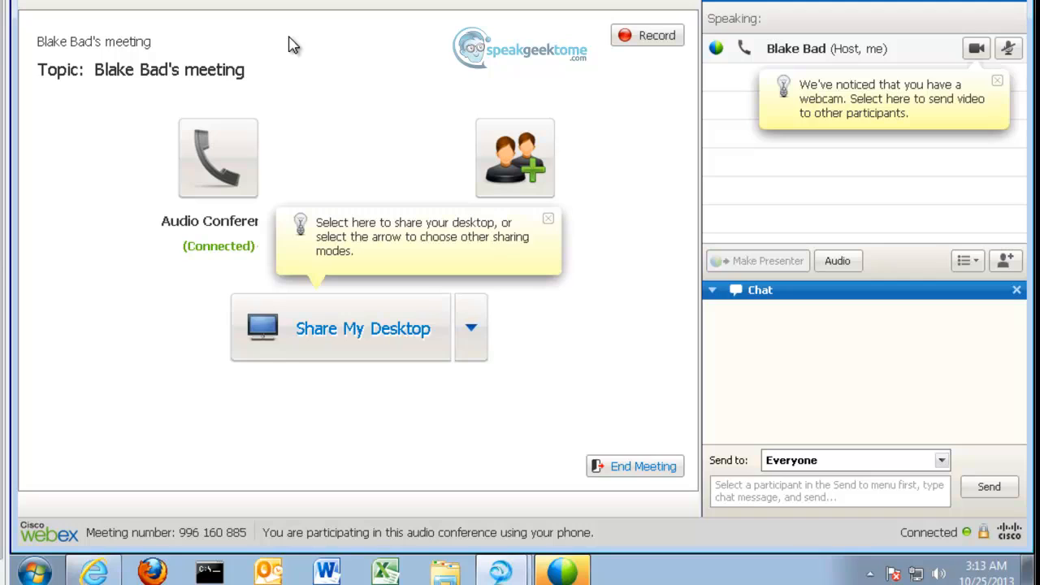
Step: Send an email invitation to the alternate host's address via Invite & Remind, then close the confirmation
click(515, 187)
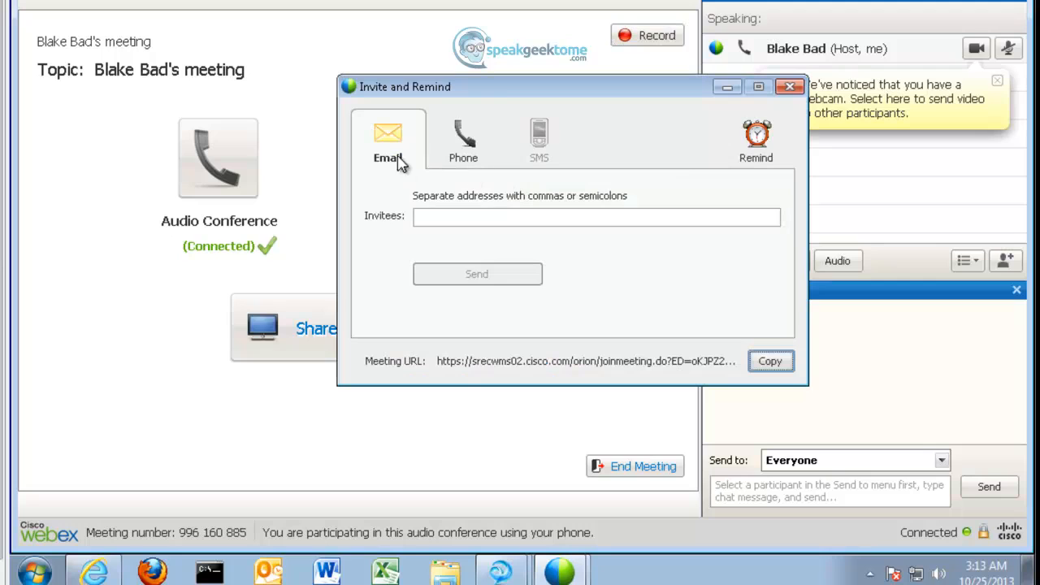
click(429, 220)
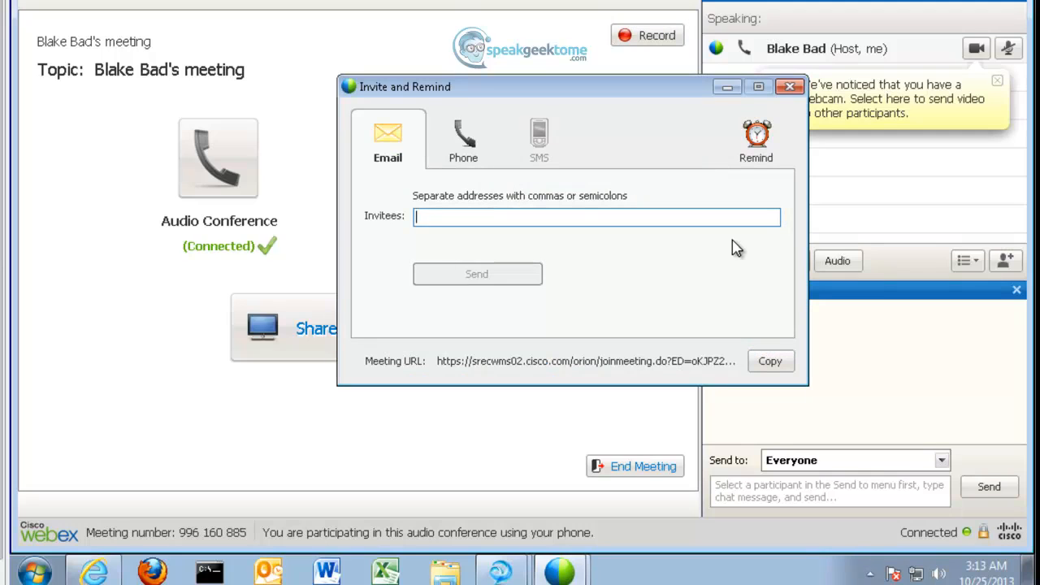
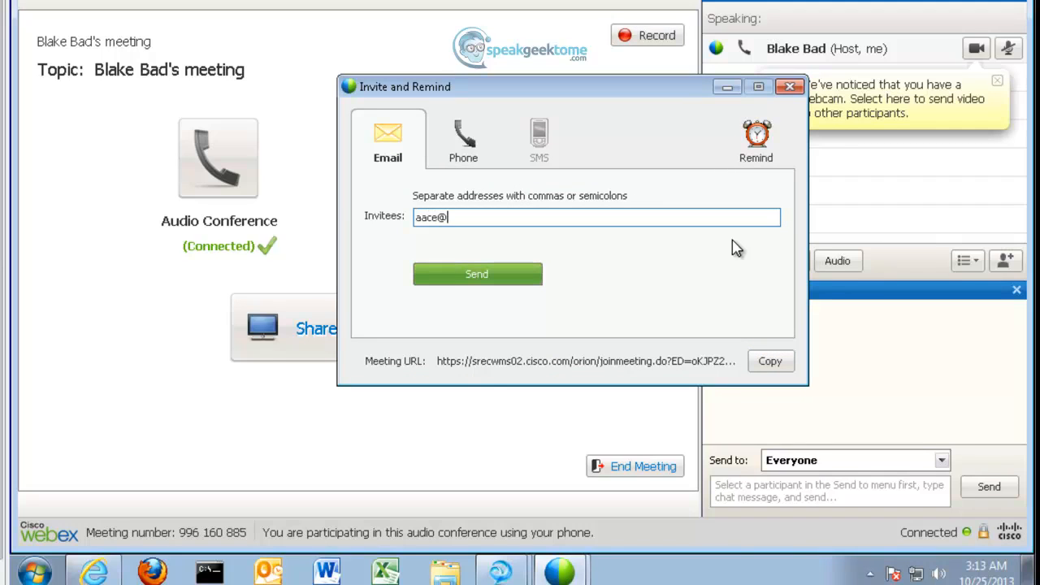
click(502, 281)
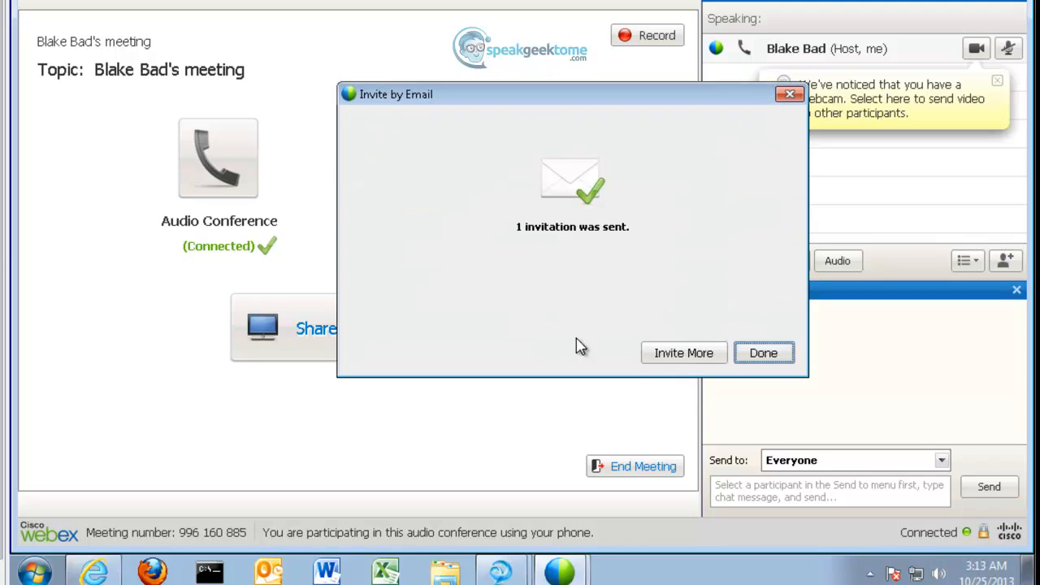
click(754, 366)
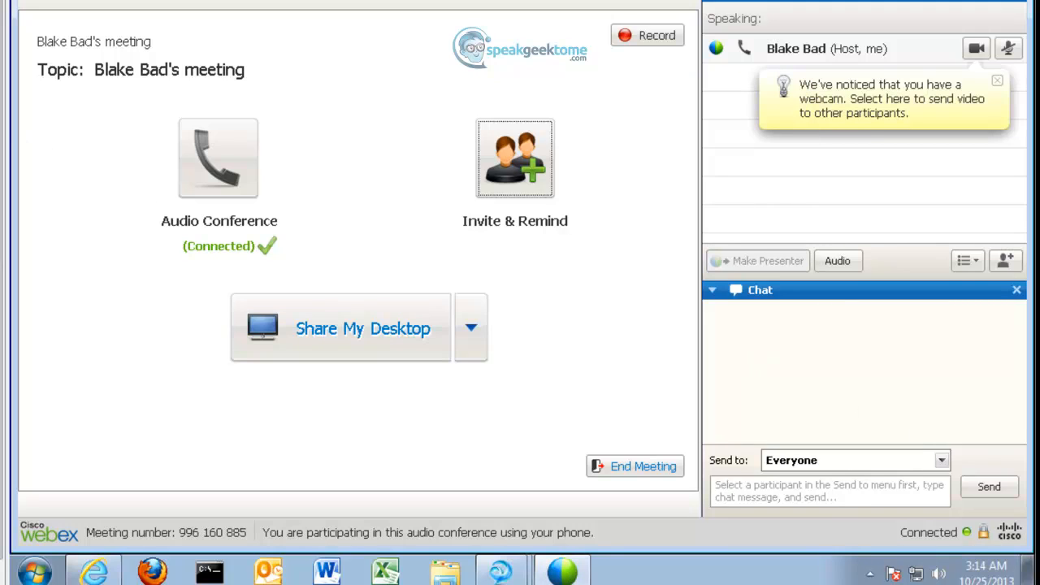
Step: On the alternate host's desktop, open the WebEx invitation and Accept with Send the Response Now
click(17, 2)
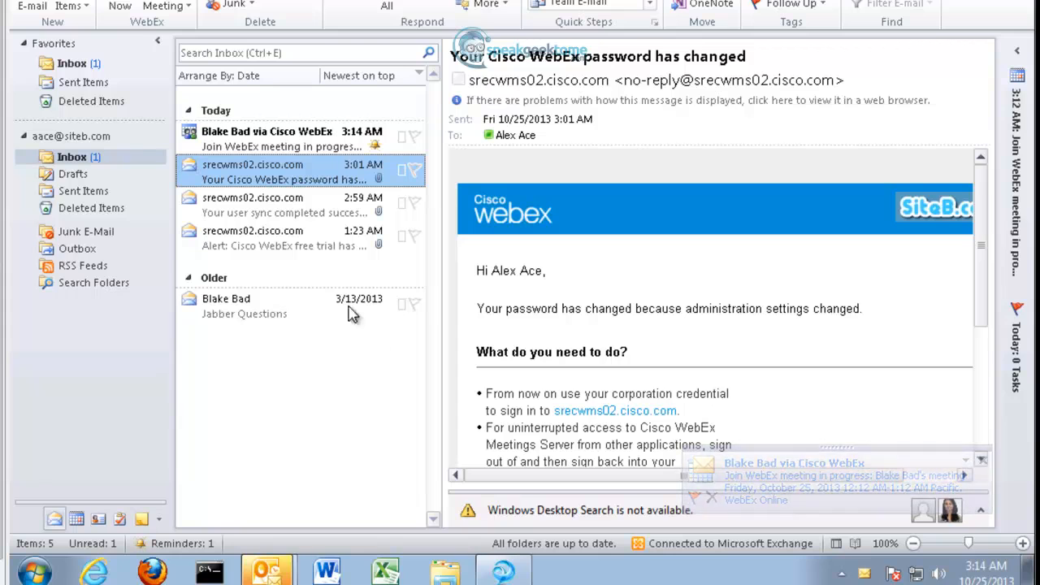
click(268, 143)
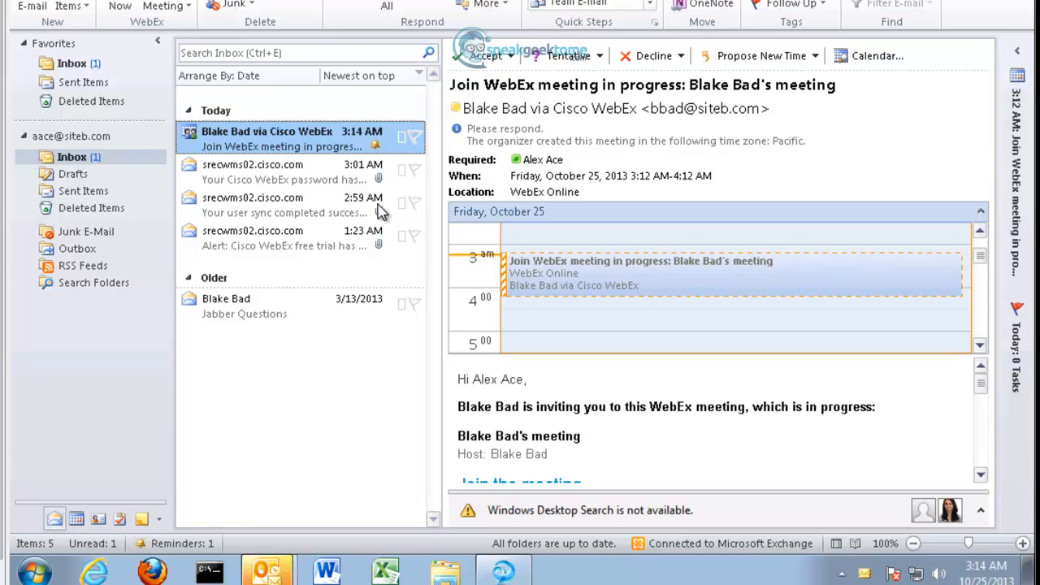
click(512, 57)
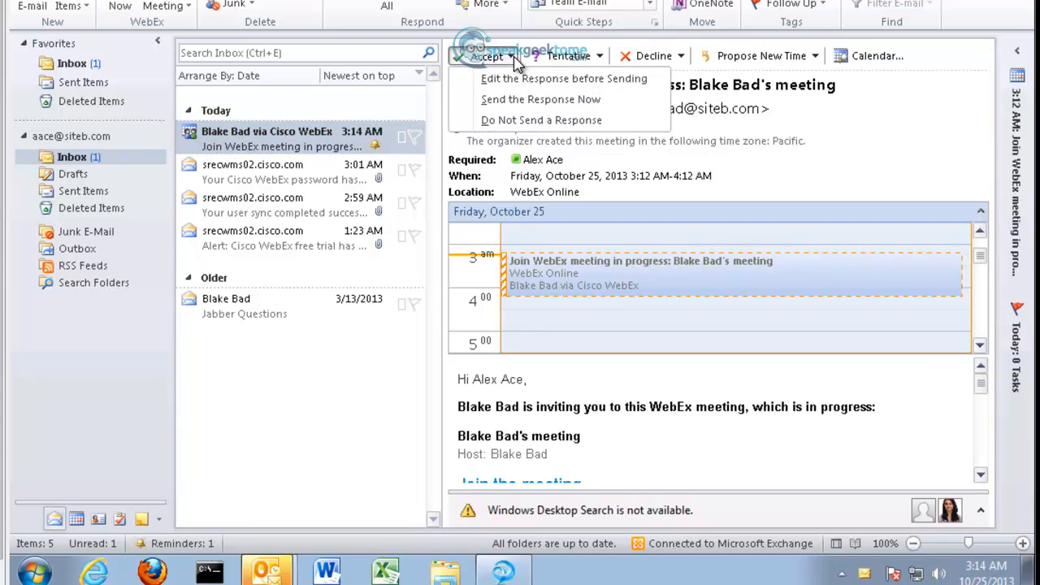
click(520, 99)
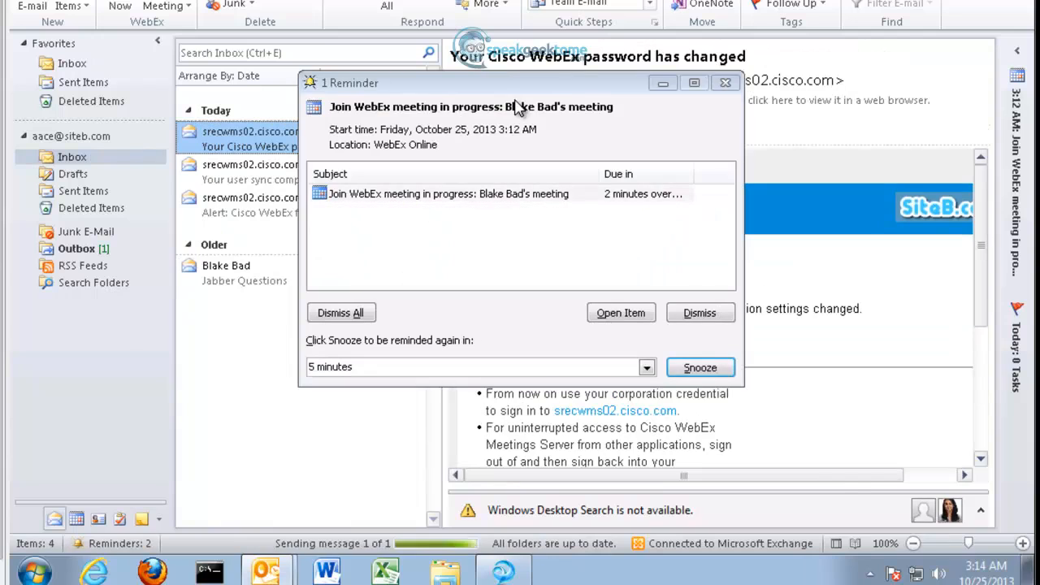
Step: Join the meeting from the Outlook reminder, past the certificate warning, with the browser maximized
click(701, 315)
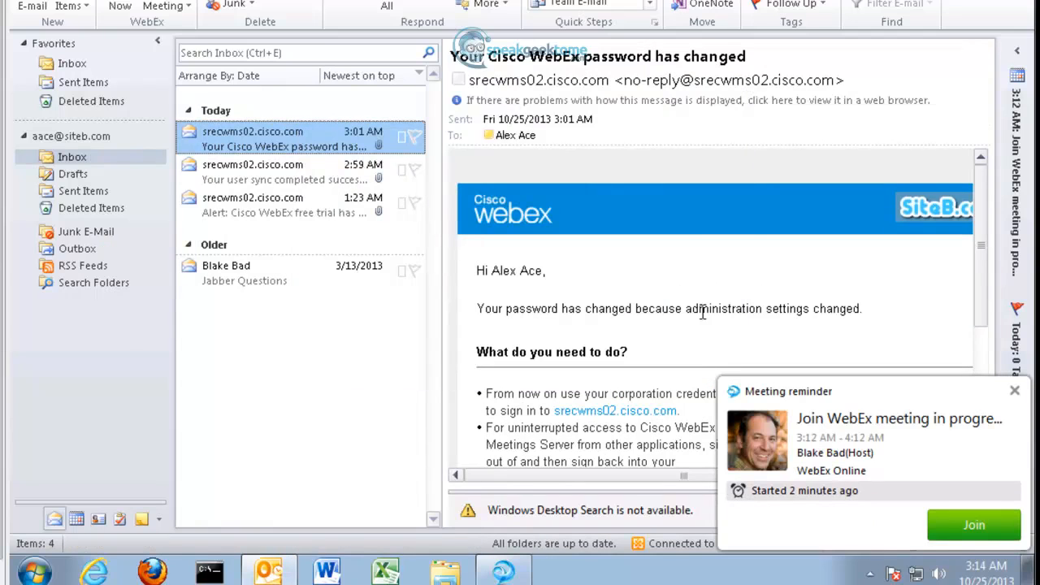
click(948, 533)
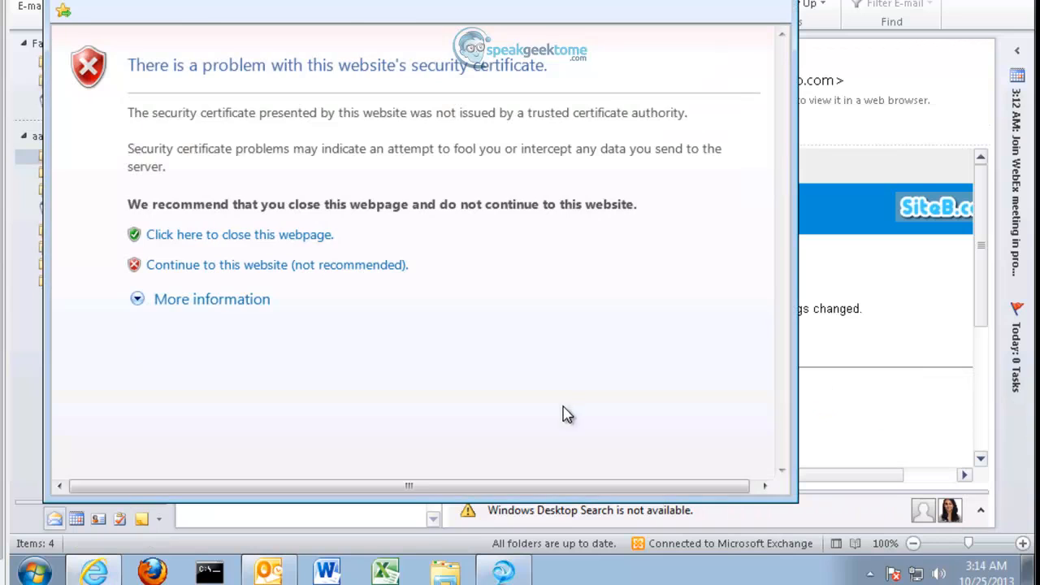
click(236, 266)
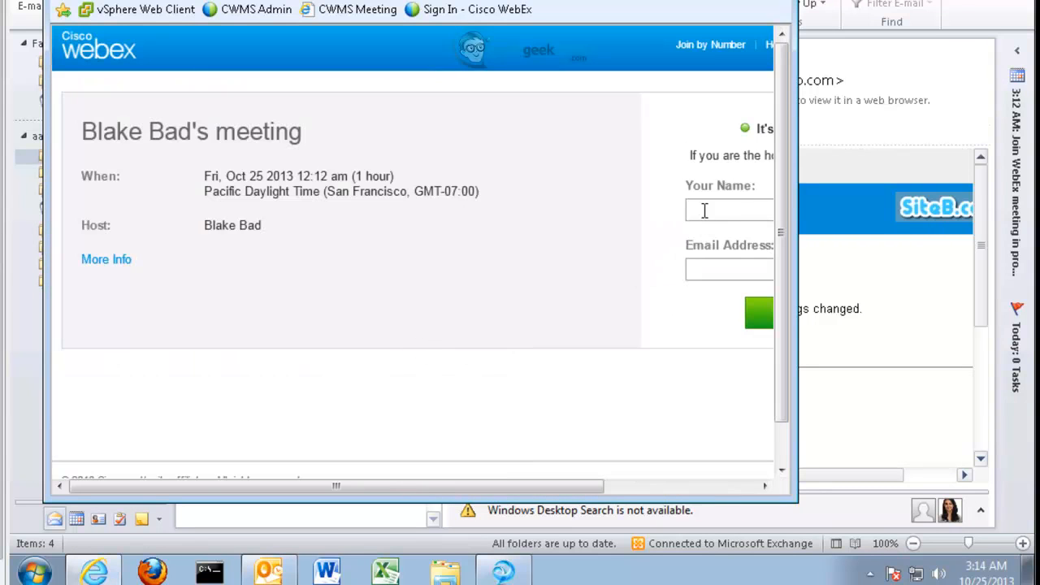
double_click(606, 9)
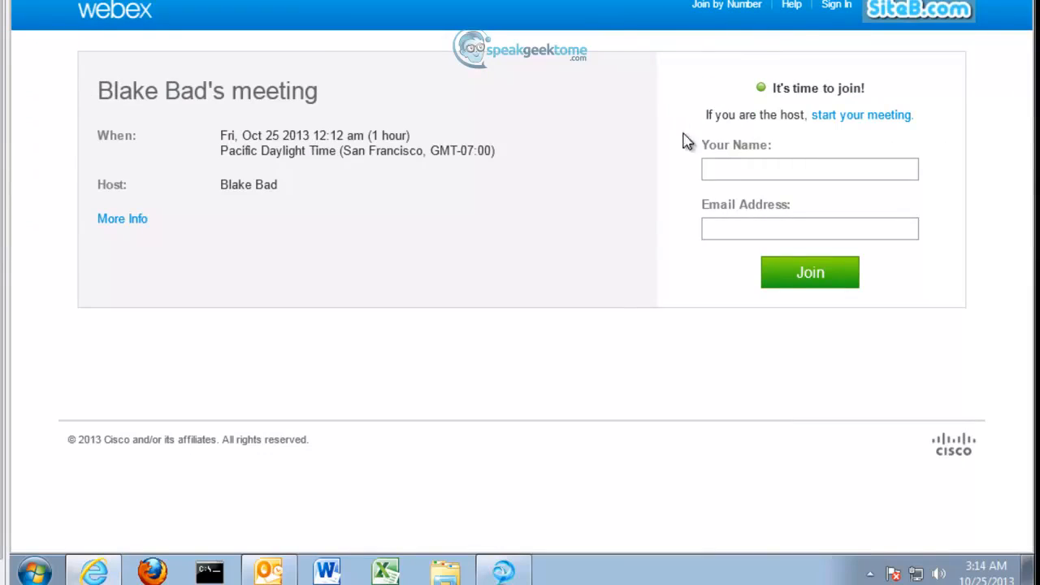
Step: Enter the attendee's name and email to join, then sign in with the account password
click(730, 169)
text(Alex Ace)
key(Tab)
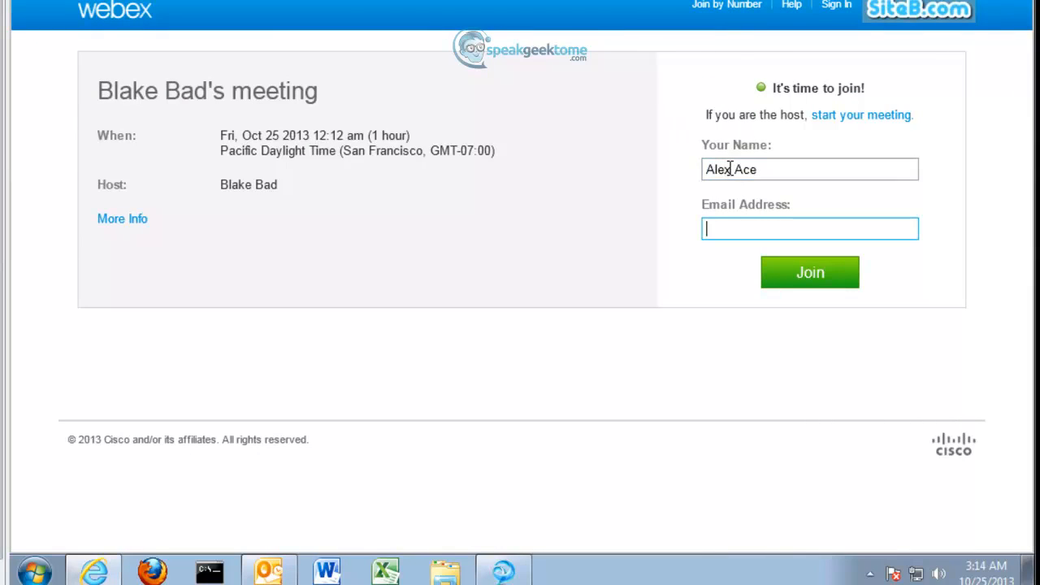
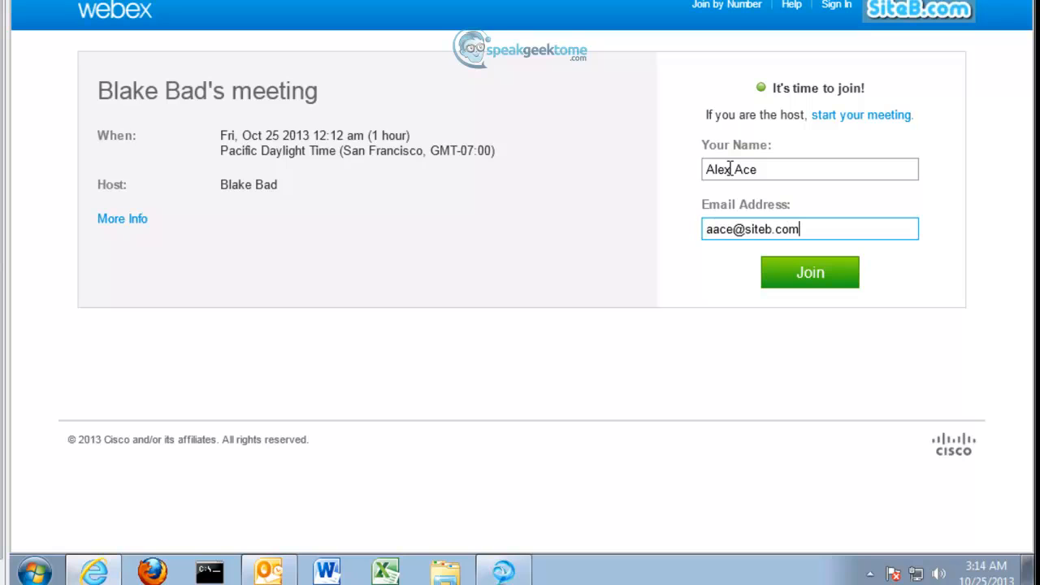
click(798, 281)
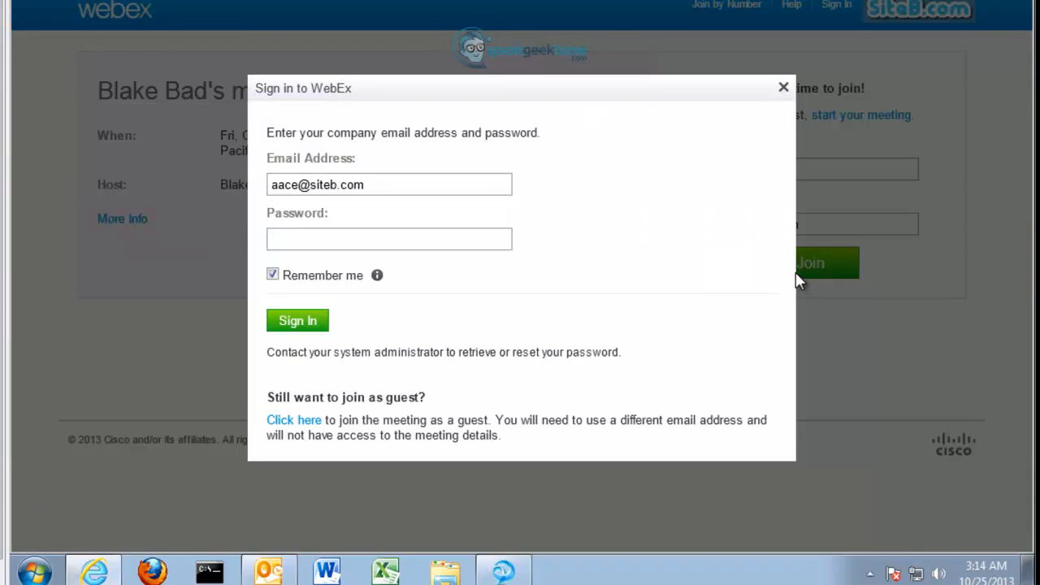
click(356, 242)
text(••••••••)
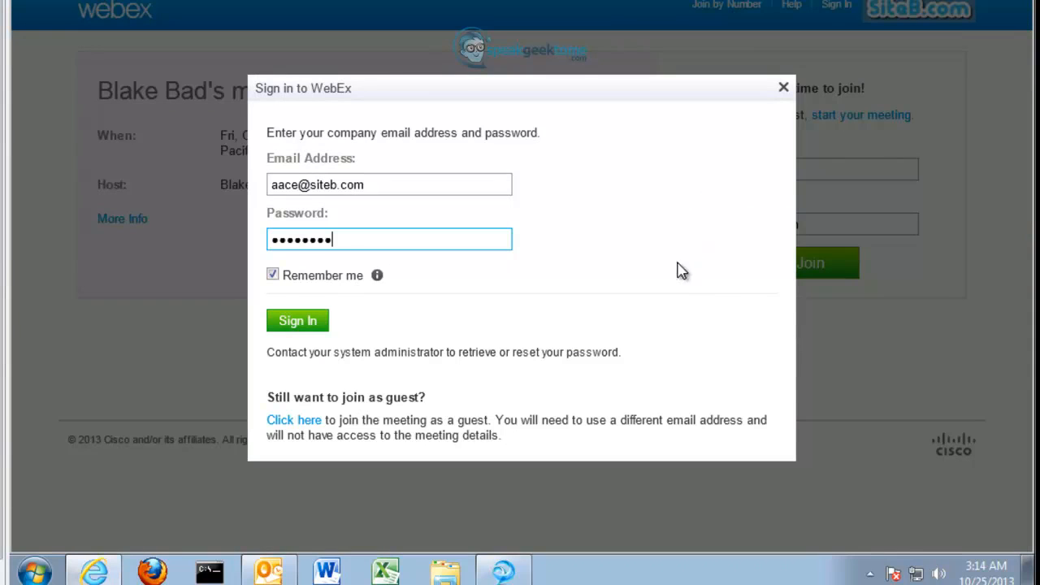
click(301, 325)
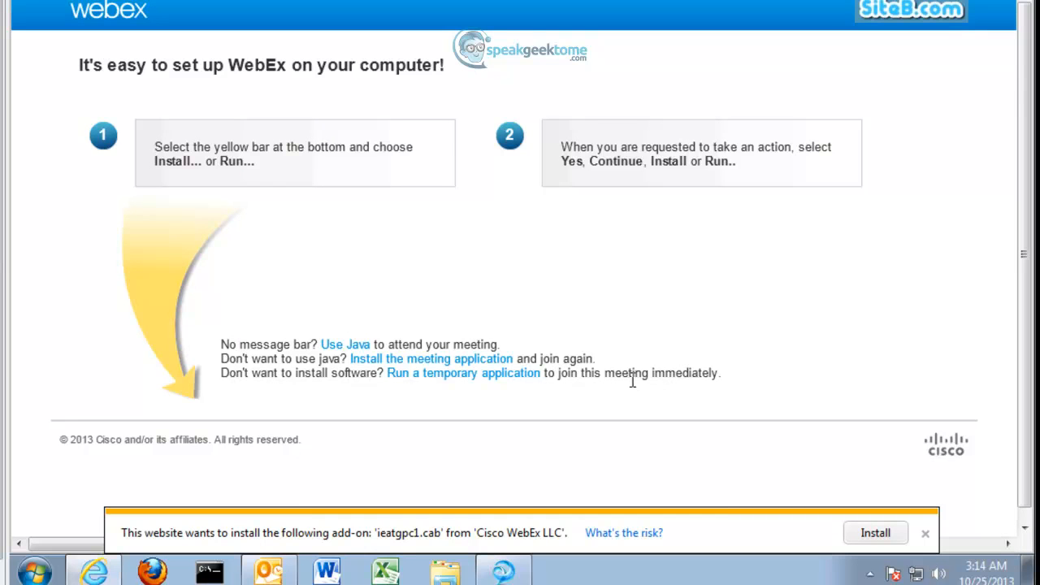
Step: Install the WebEx meeting add-on, allow it through User Account Control, and accept both security alerts
click(874, 534)
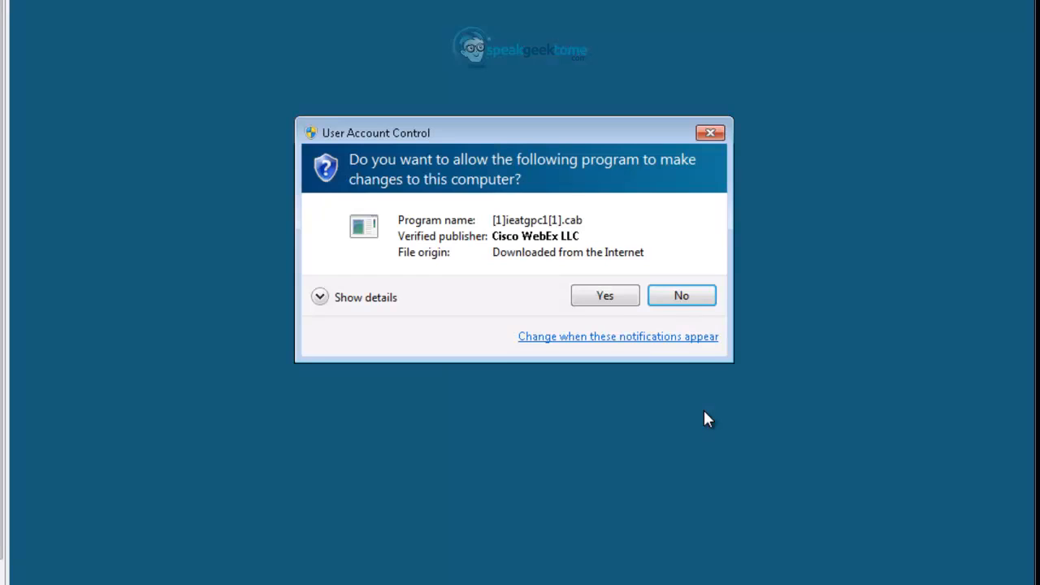
click(603, 298)
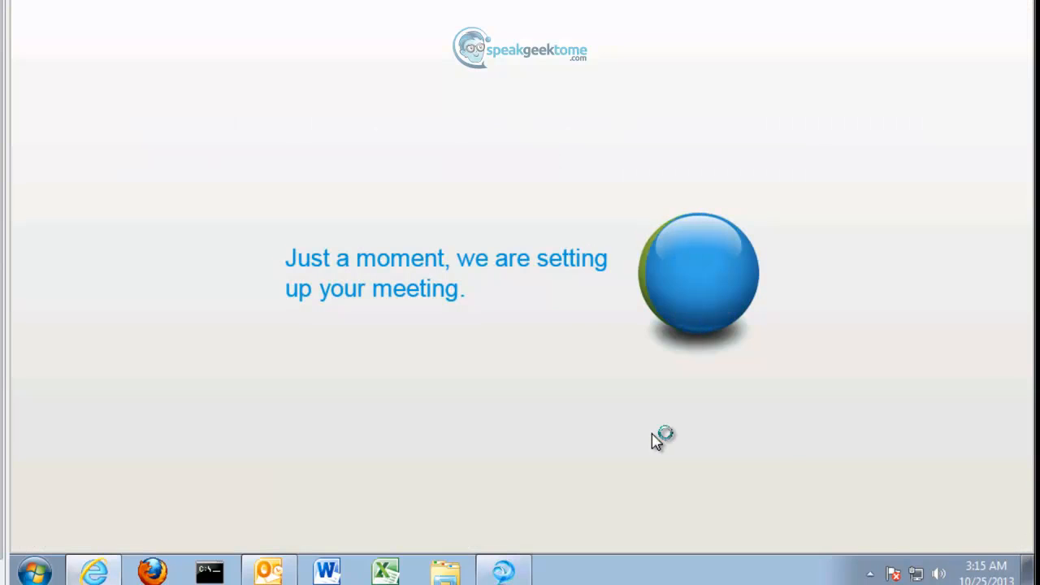
click(447, 352)
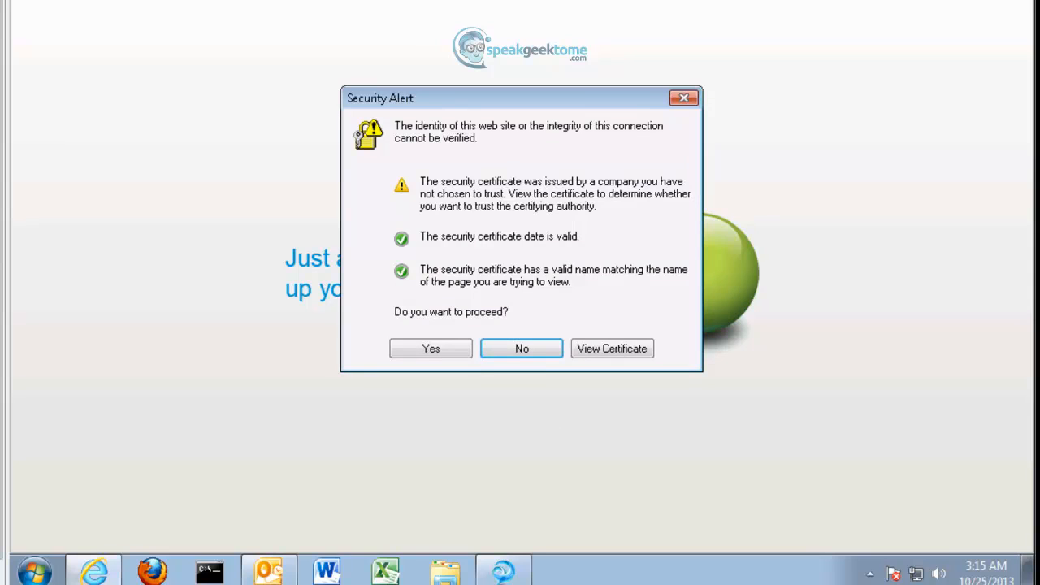
click(431, 349)
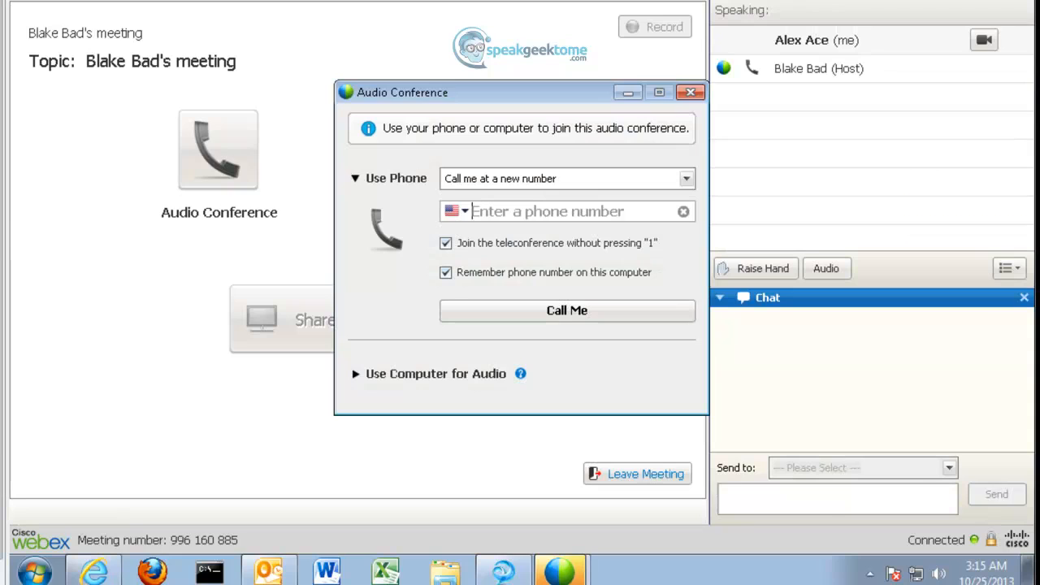
Step: Have the conference call back the alternate host's phone number, answer it, and raise the volume
click(536, 211)
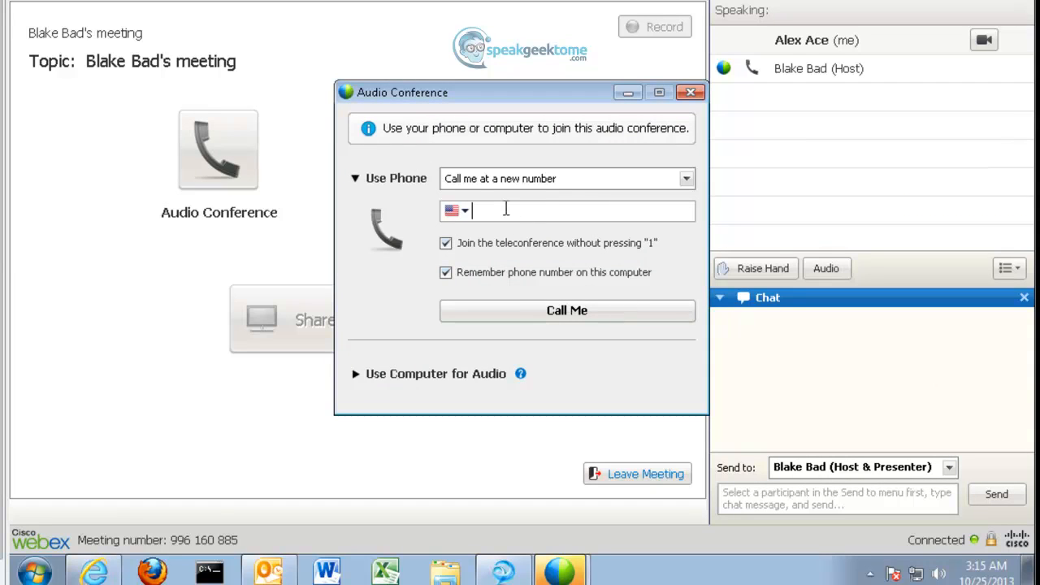
text(408) 555)
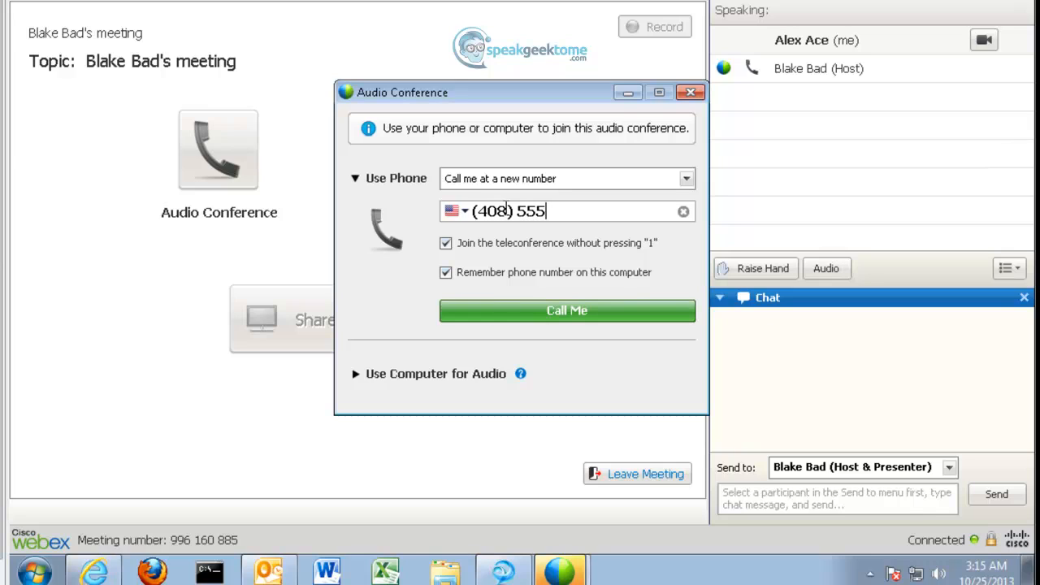
text(-2001)
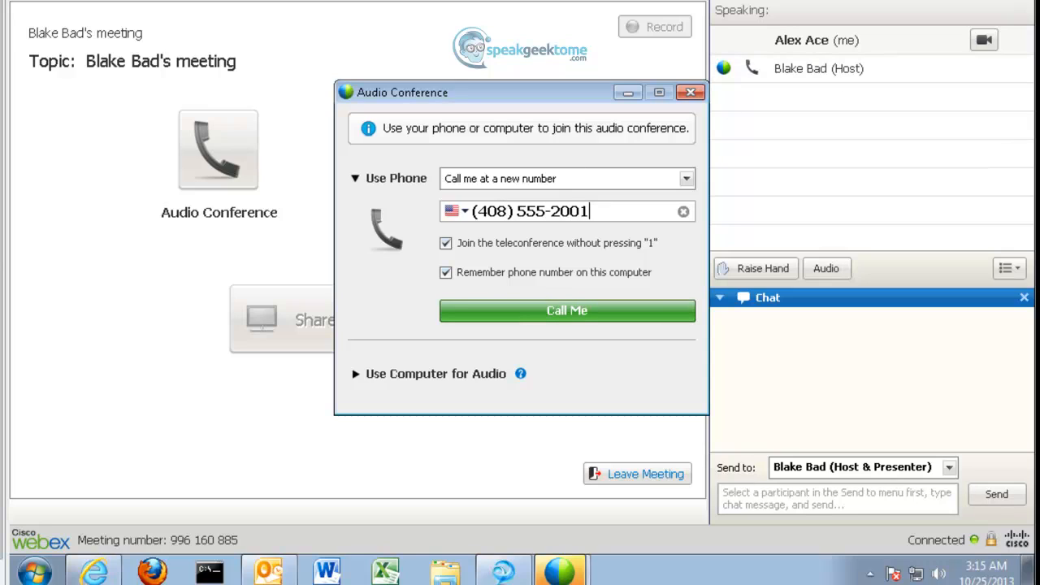
click(569, 317)
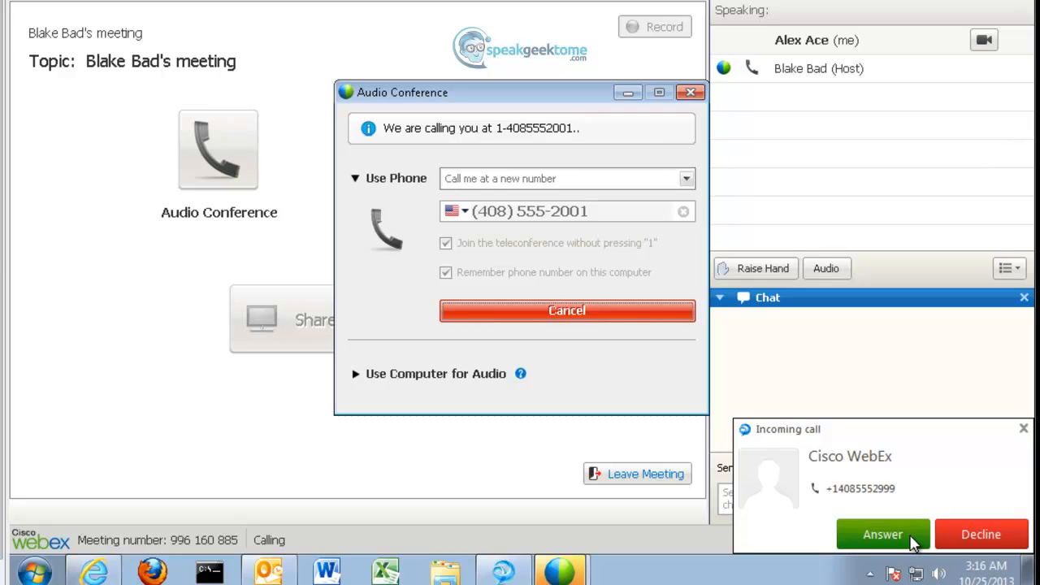
click(913, 539)
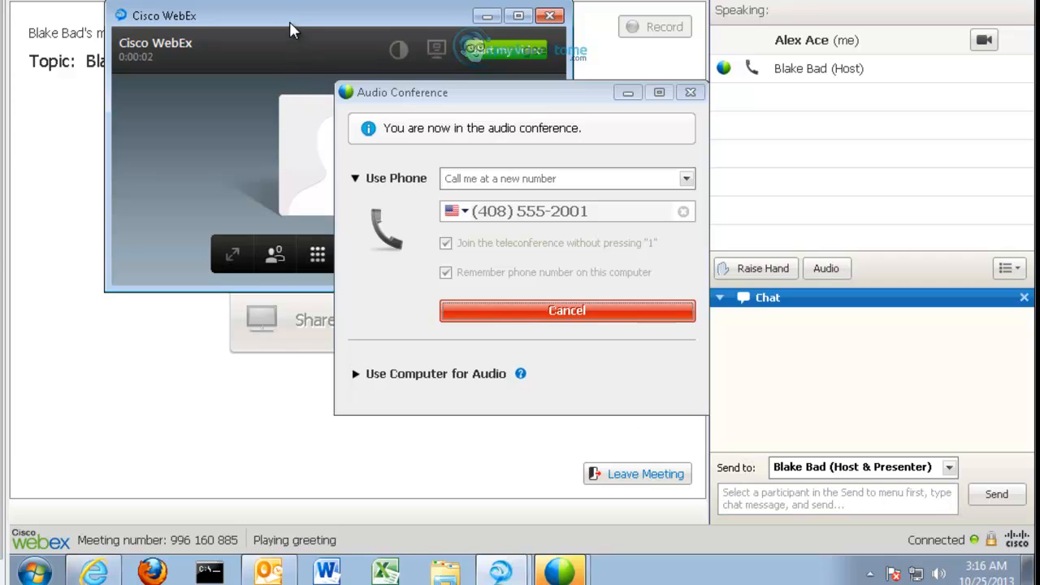
key(XF86AudioRaiseVolume)
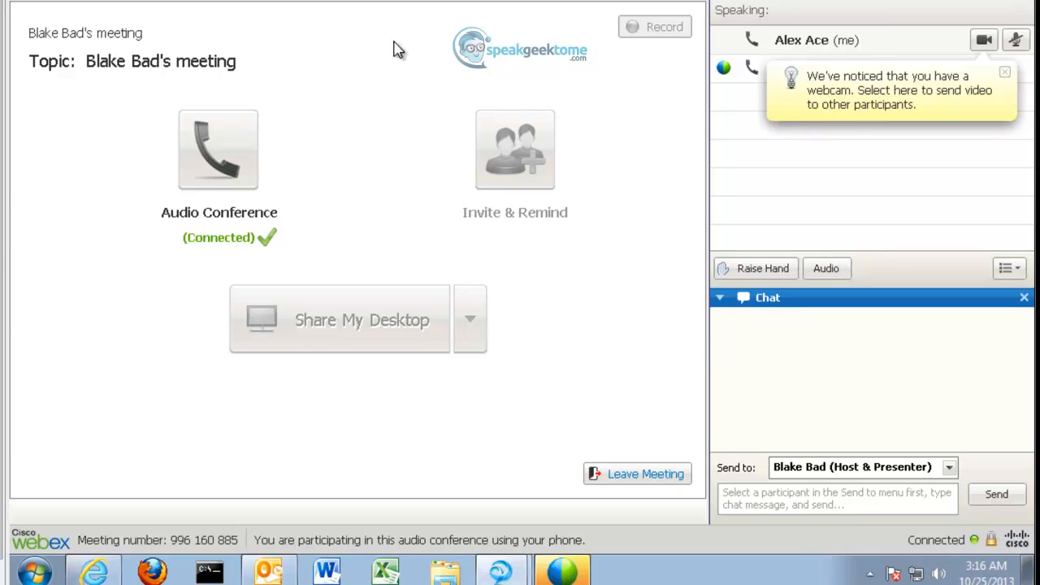
Step: Preview and start sending the host's webcam video, then cancel the End Meeting confirmation
click(984, 43)
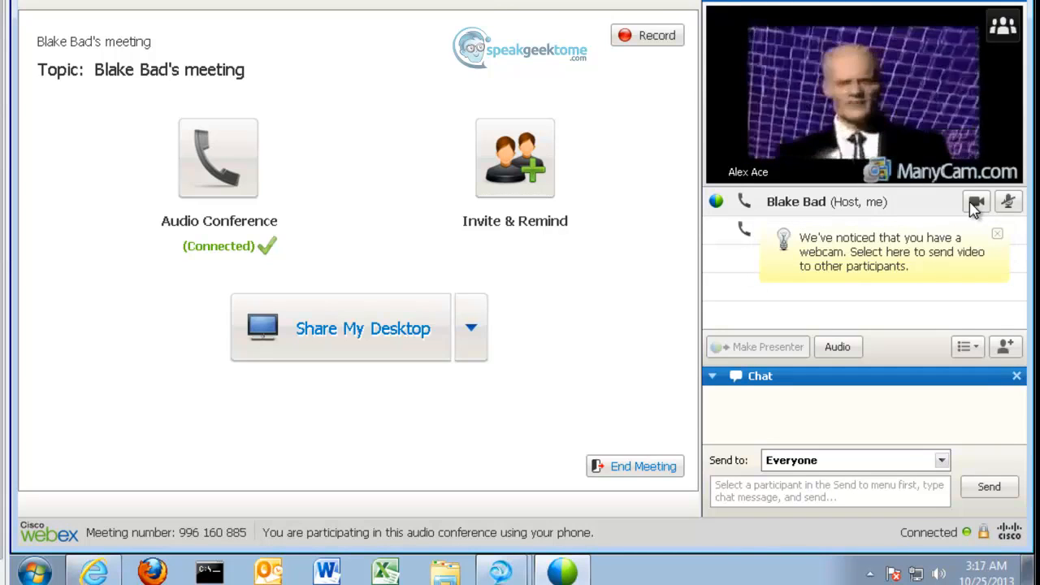
click(975, 203)
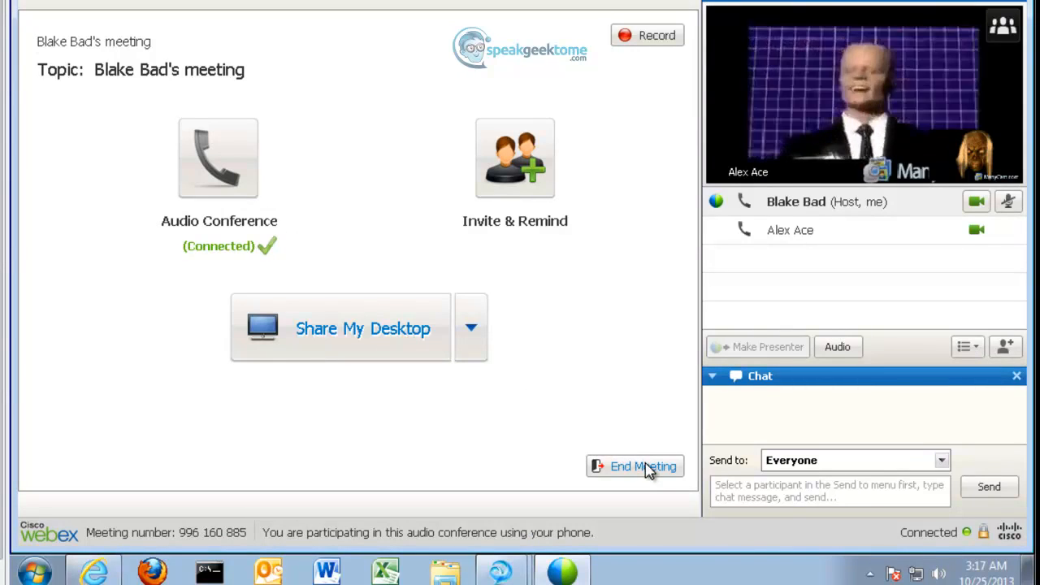
click(644, 467)
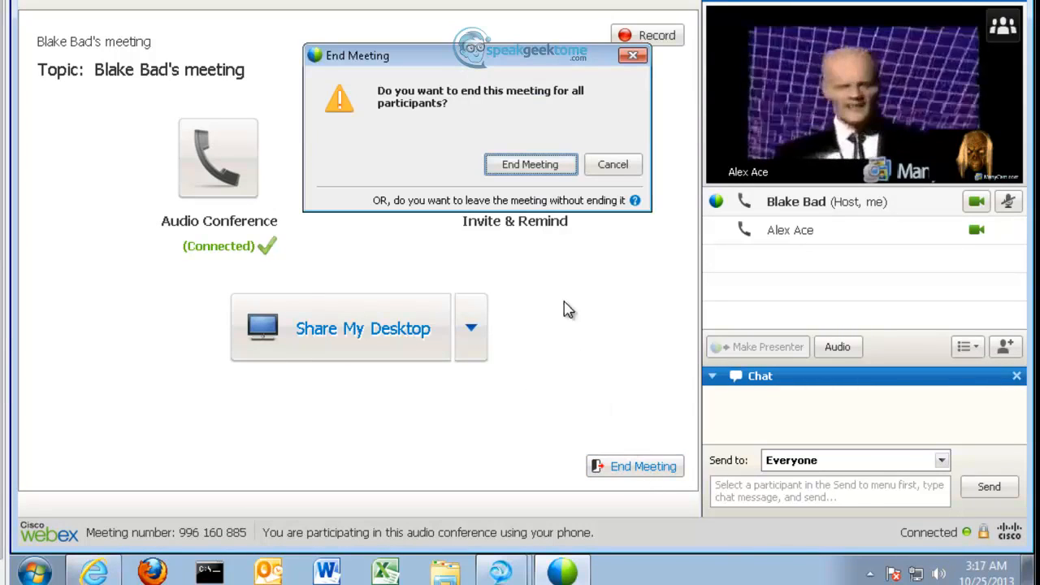
key(Escape)
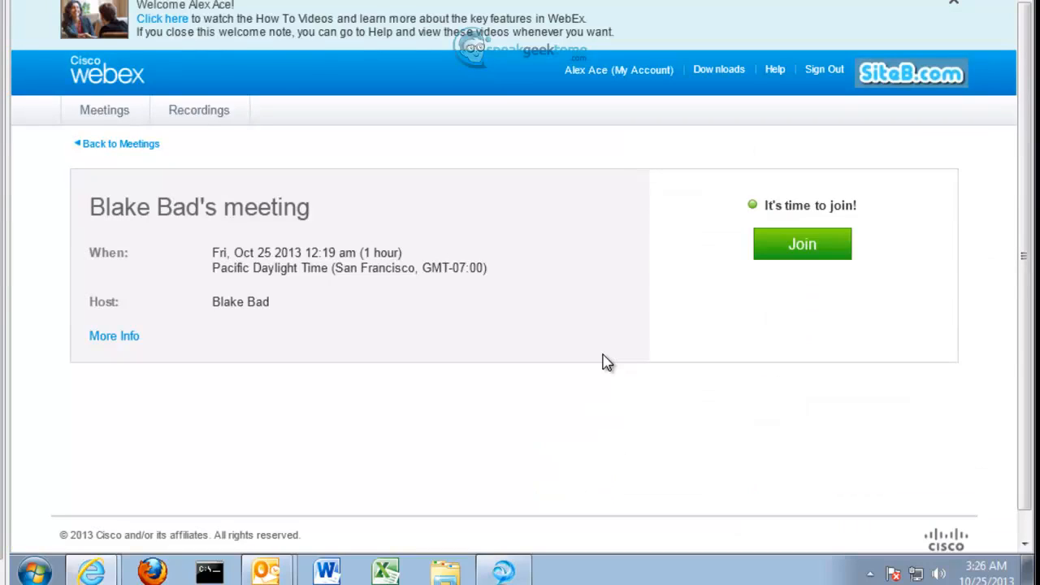
Step: Join the host's meeting in progress from its meeting page
click(788, 250)
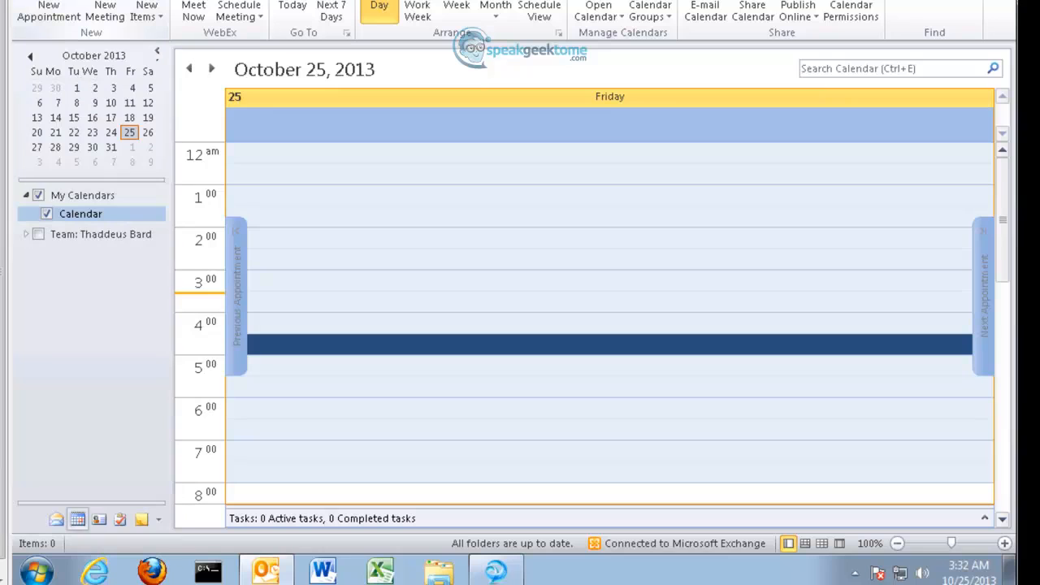
Step: Create the October 25 'Siteb Sales Meeting' at Web Ex, 3:30–5:30 AM, as a meeting invitation
click(258, 301)
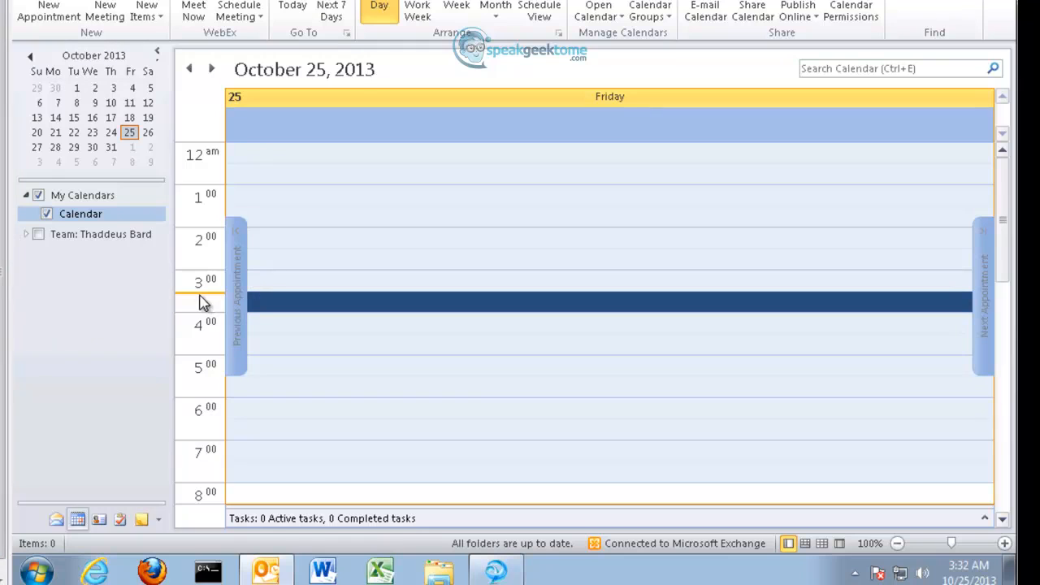
double_click(258, 305)
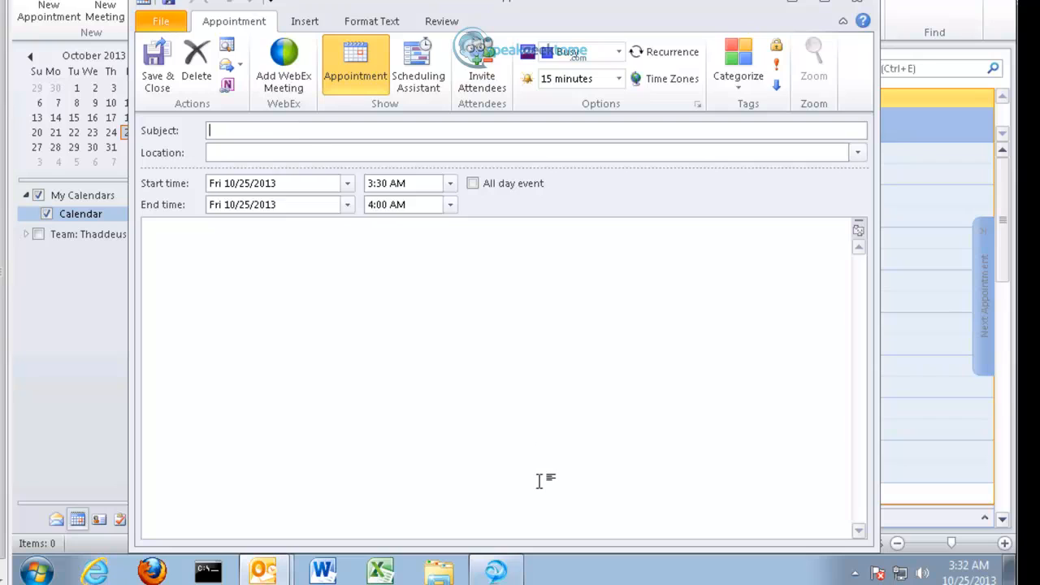
text(Siteb)
text( Sales Mee)
text(ting)
text(Web Ex)
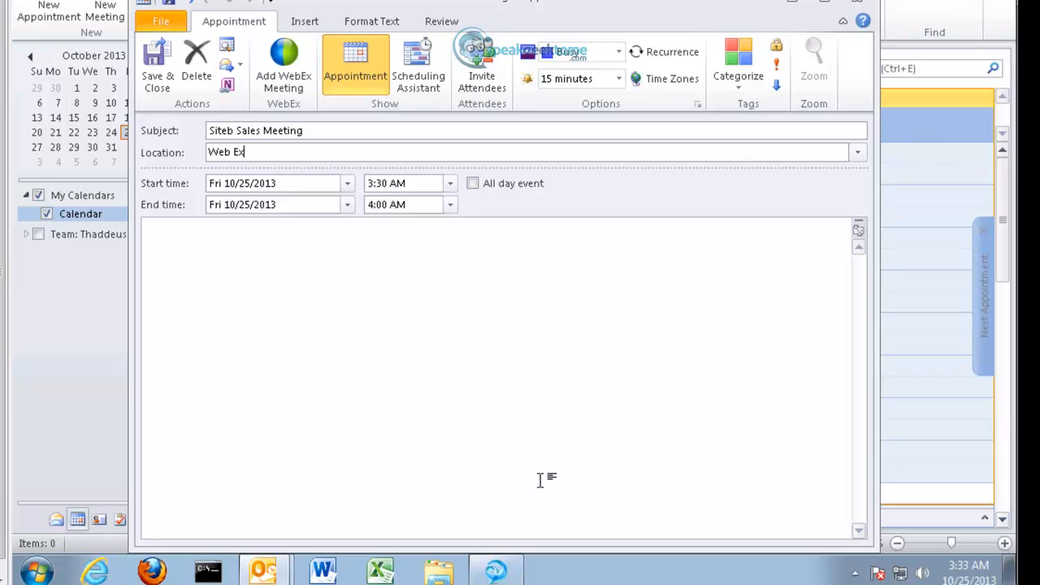
click(450, 205)
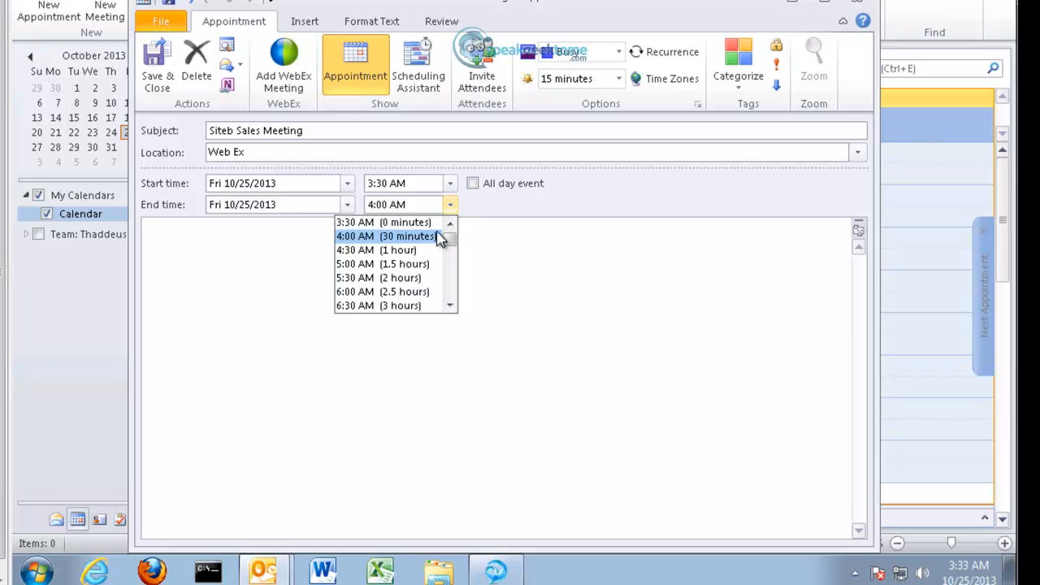
click(418, 277)
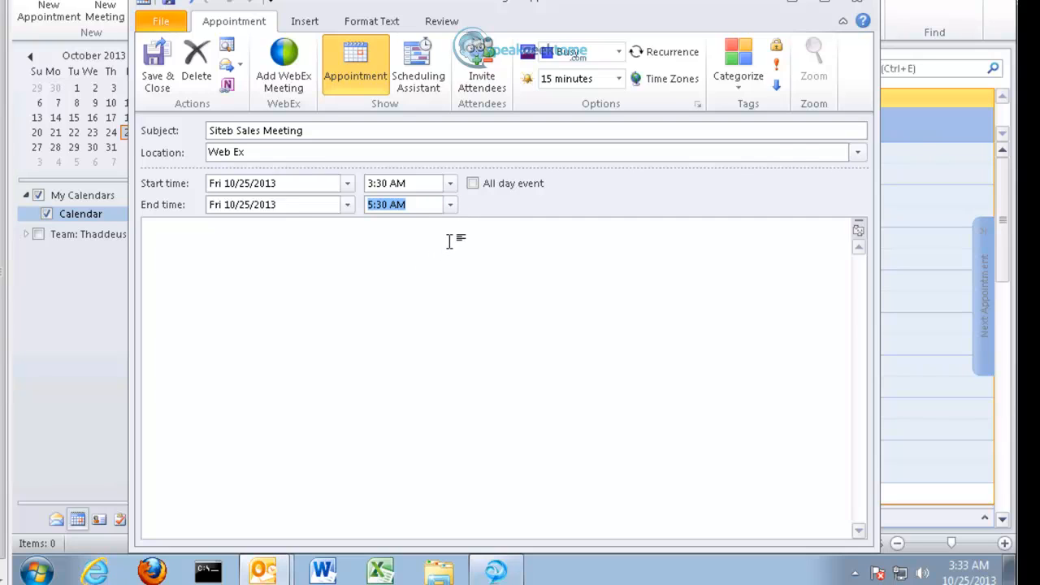
click(481, 90)
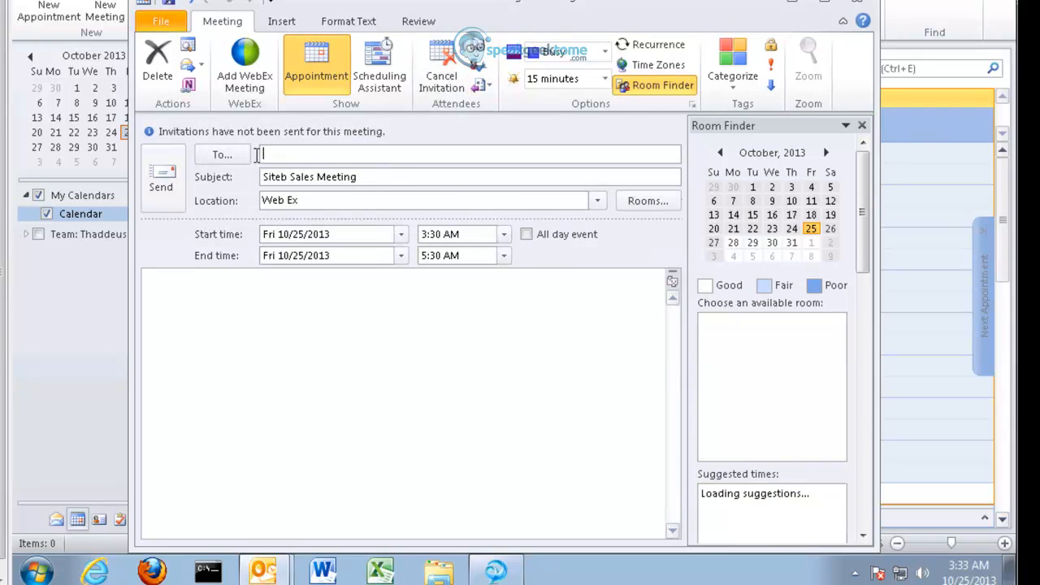
Step: Add the host as the meeting's attendee from the address suggestions
text(a)
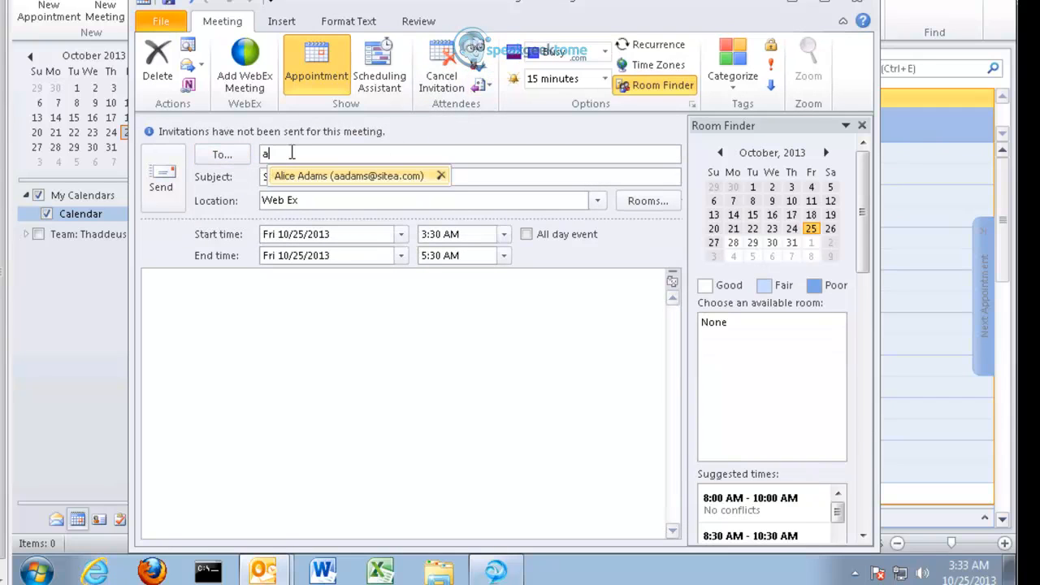
key(BackSpace)
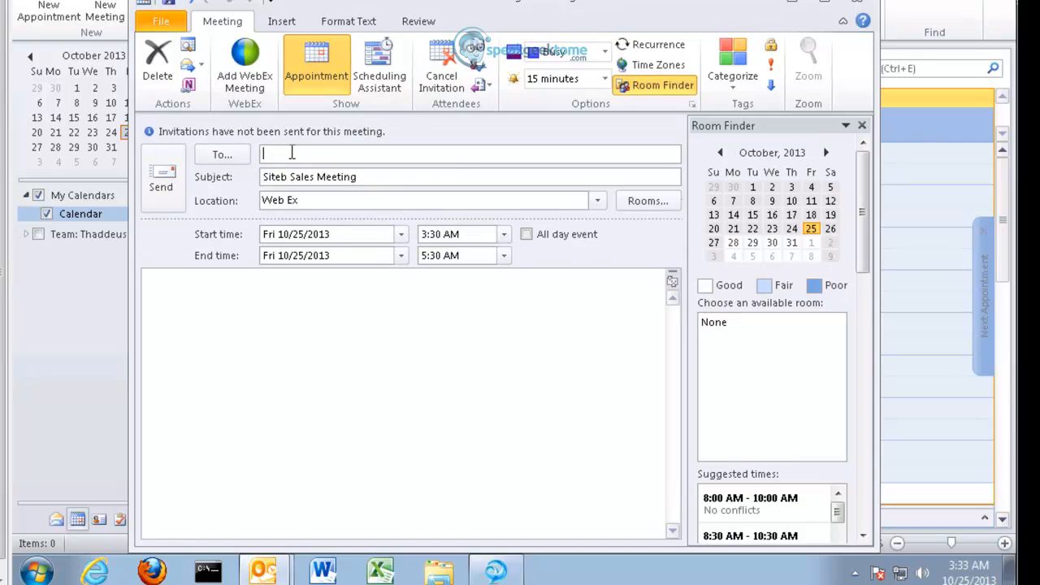
text(bb)
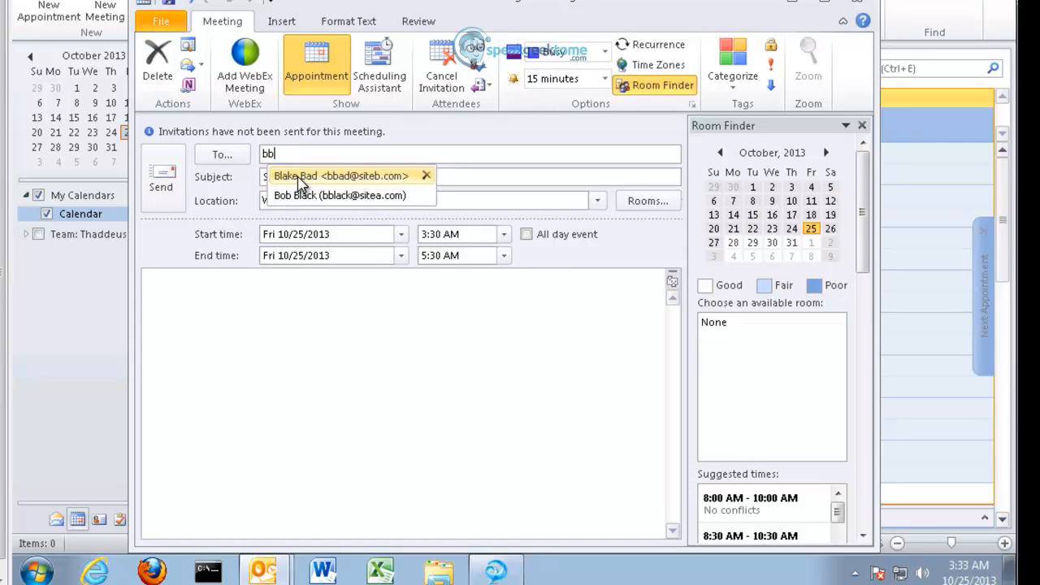
click(301, 178)
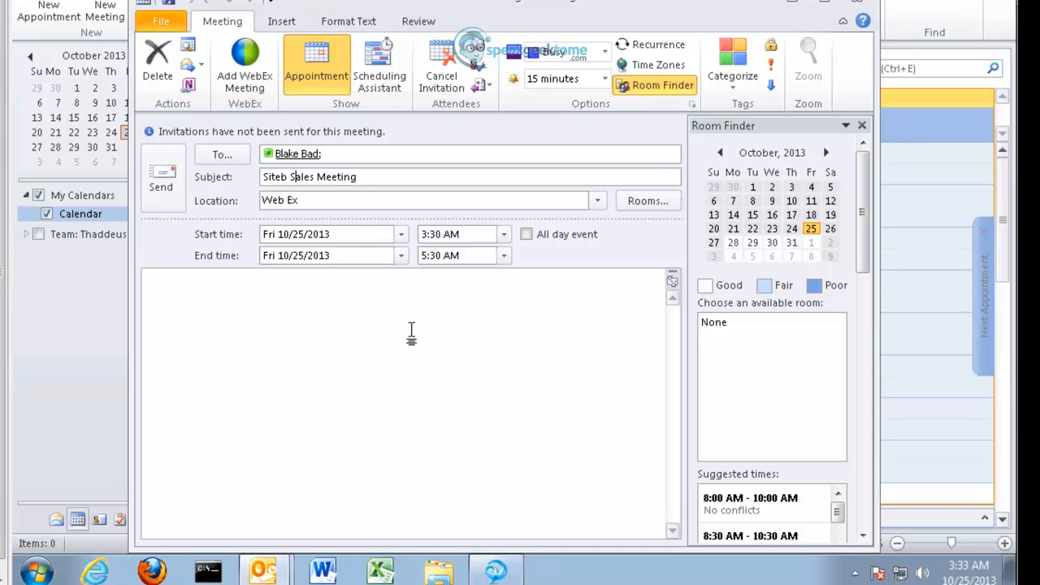
Step: Tag the meeting with the Orange Category, renamed 'Sales Meetings'
click(733, 75)
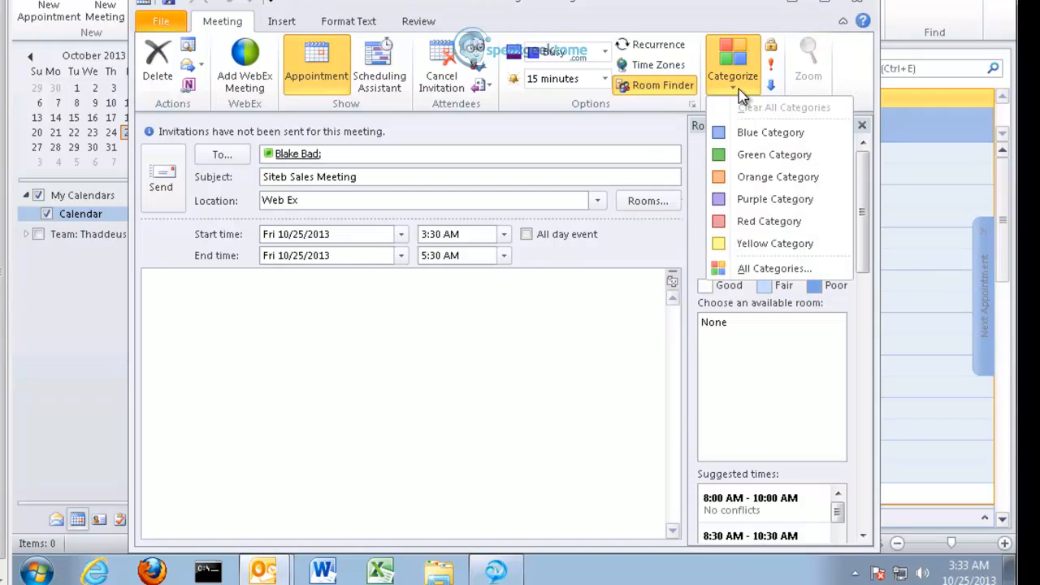
click(742, 175)
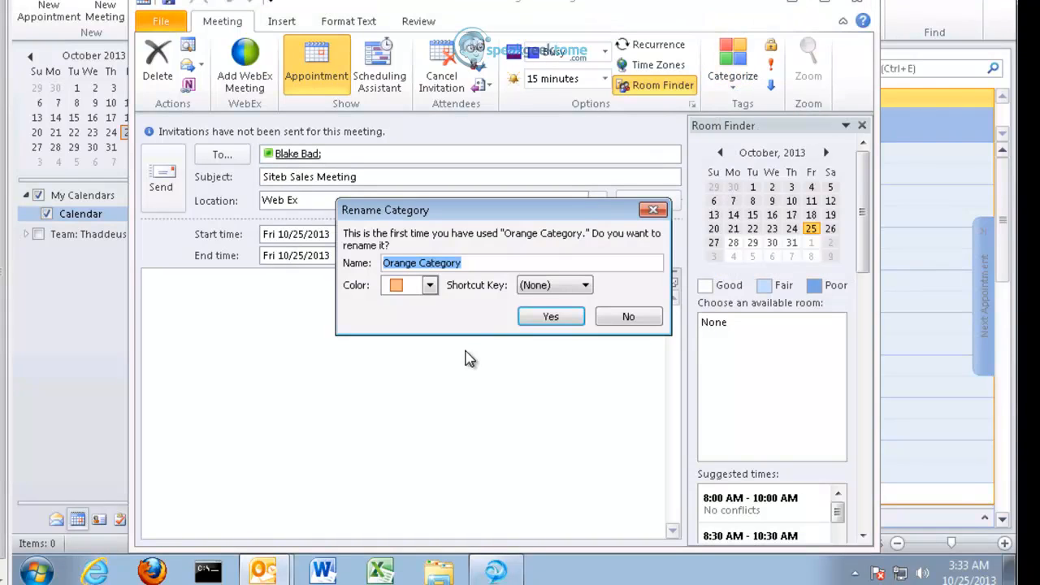
text(S)
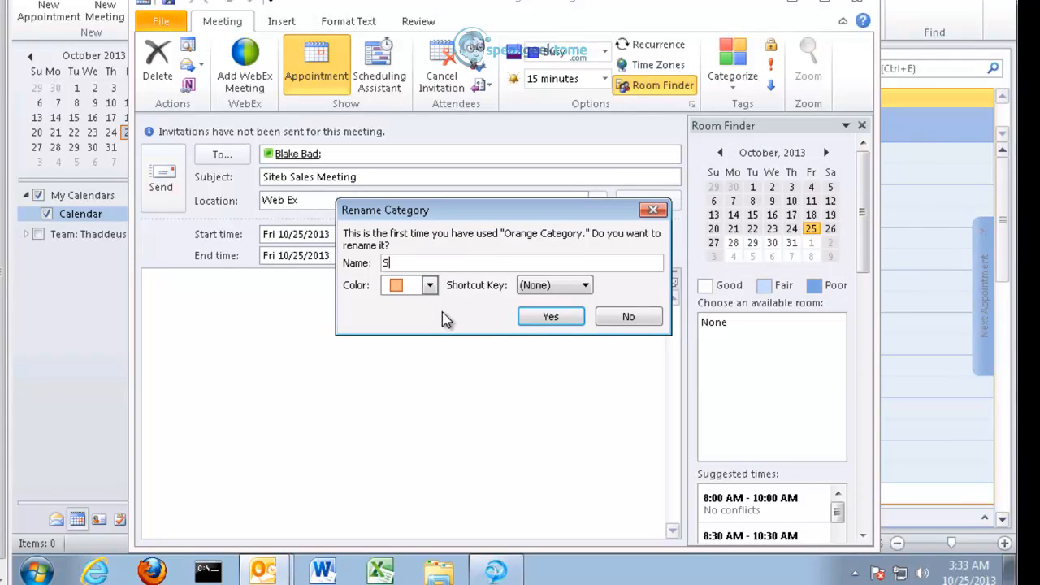
text(ales Meetings)
click(543, 323)
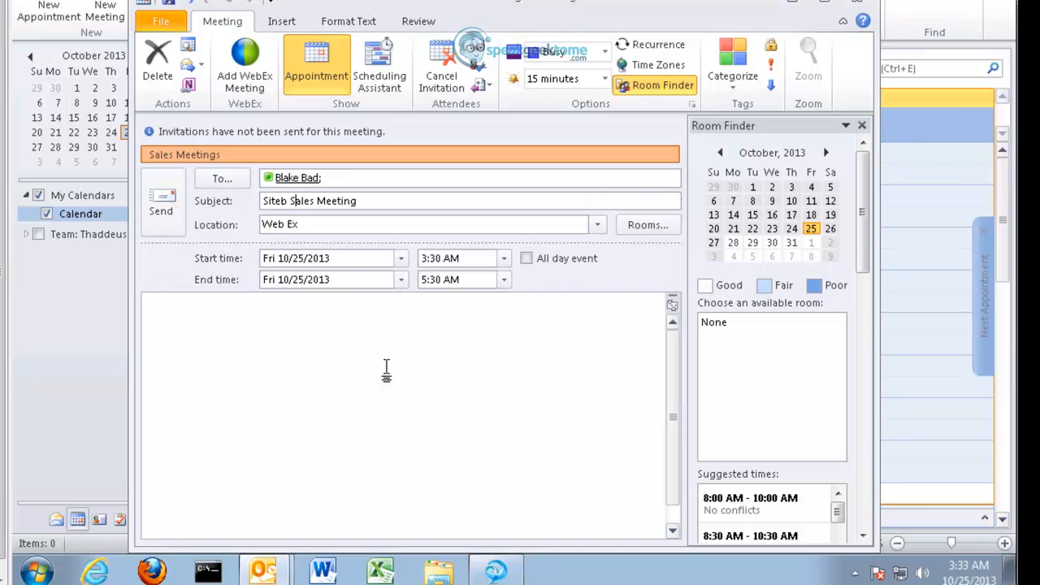
Step: Add WebEx to the meeting with a meeting password and the invitee as alternate host, then send it
click(245, 82)
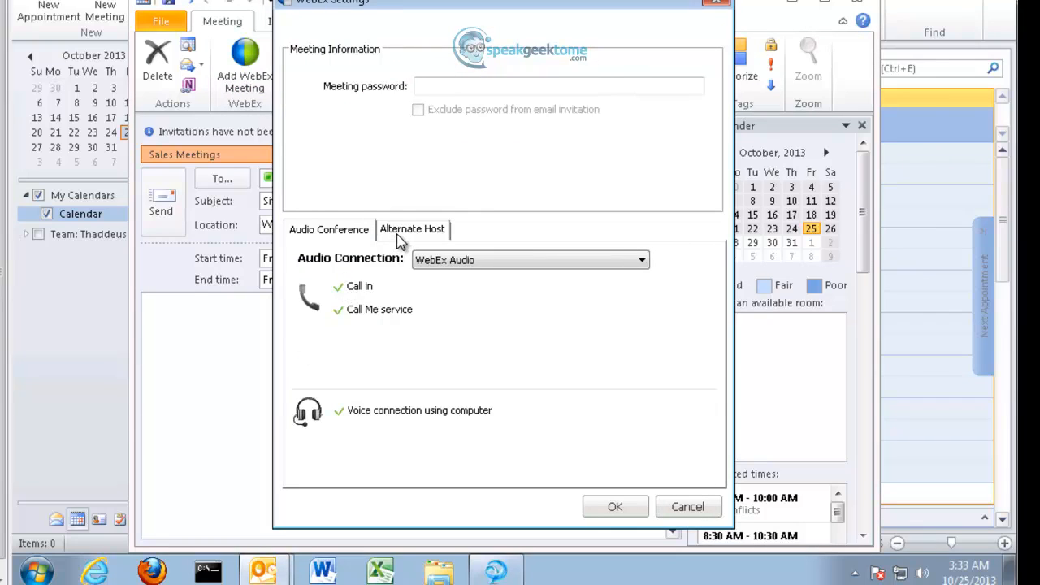
click(442, 86)
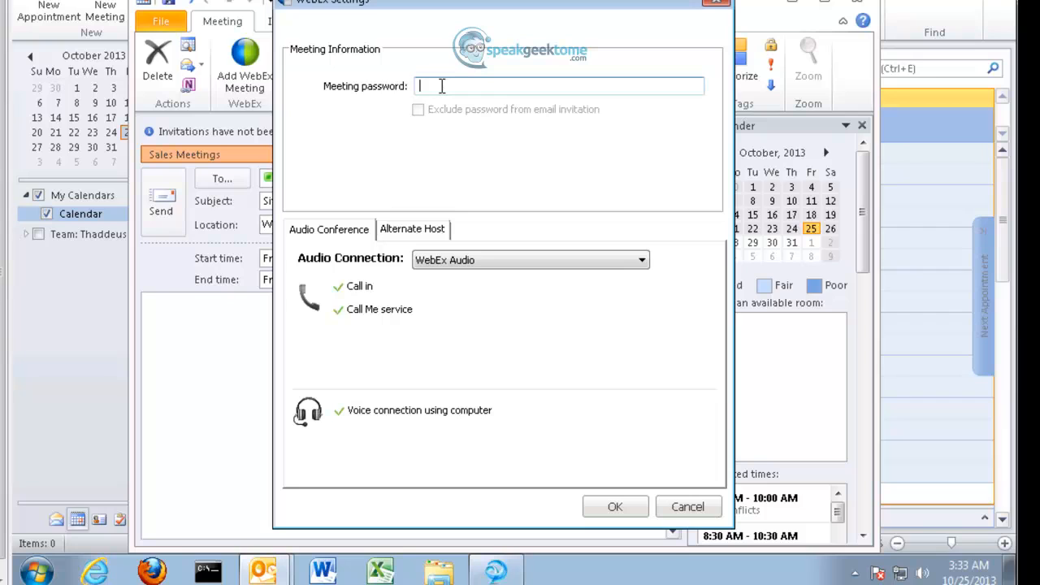
text(12345)
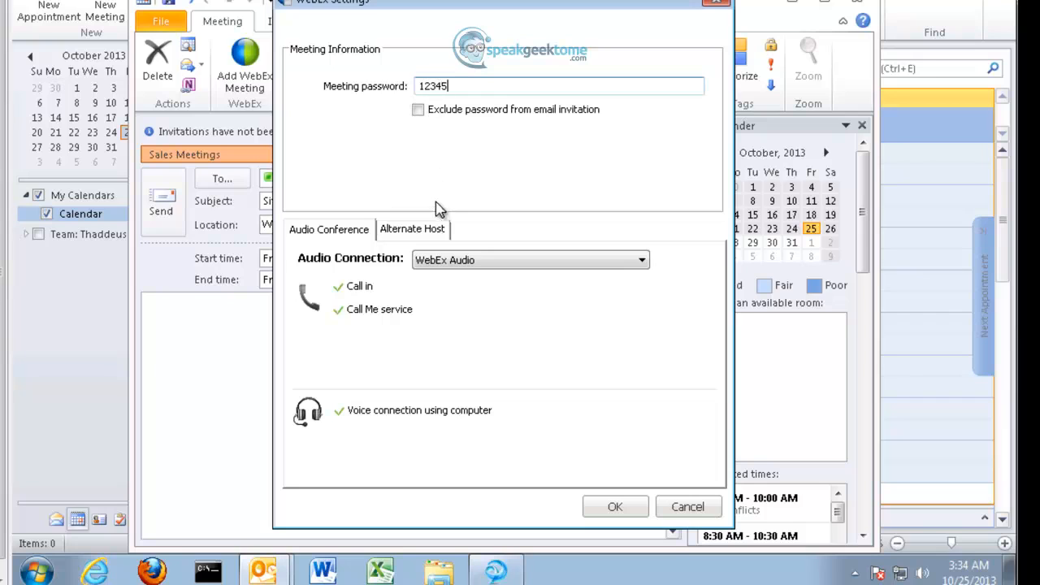
click(421, 244)
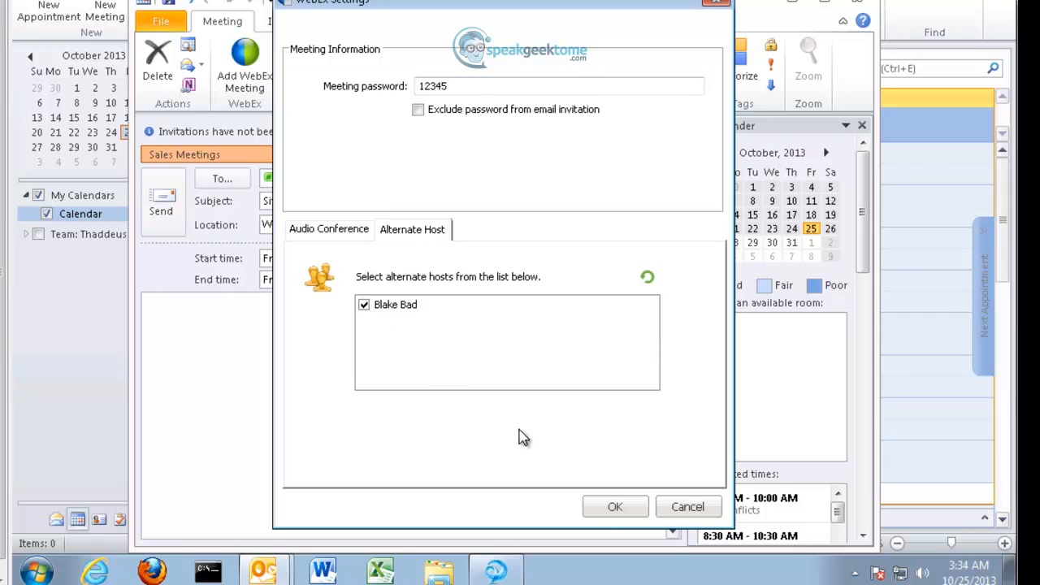
click(615, 507)
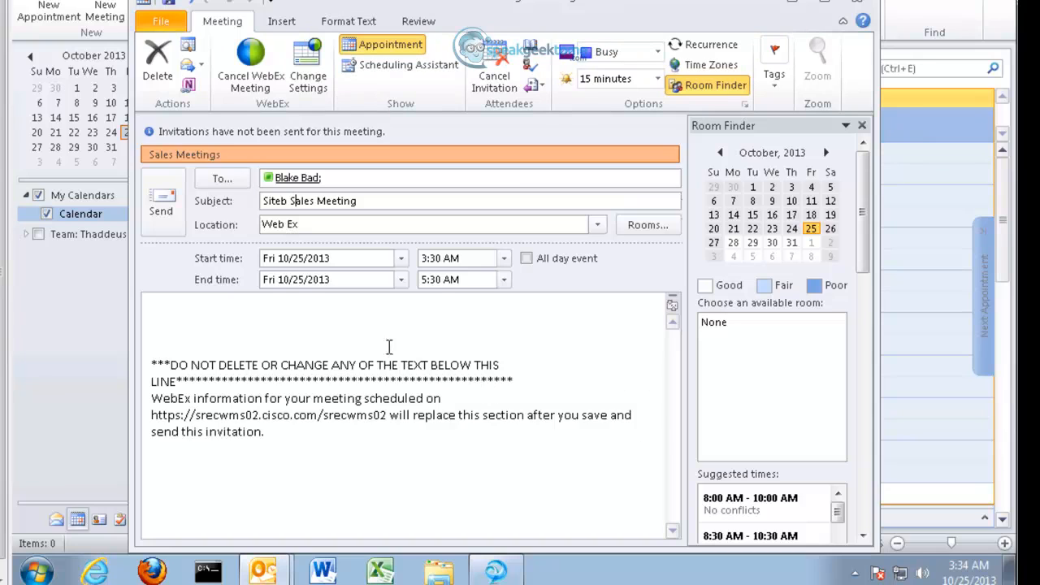
click(162, 211)
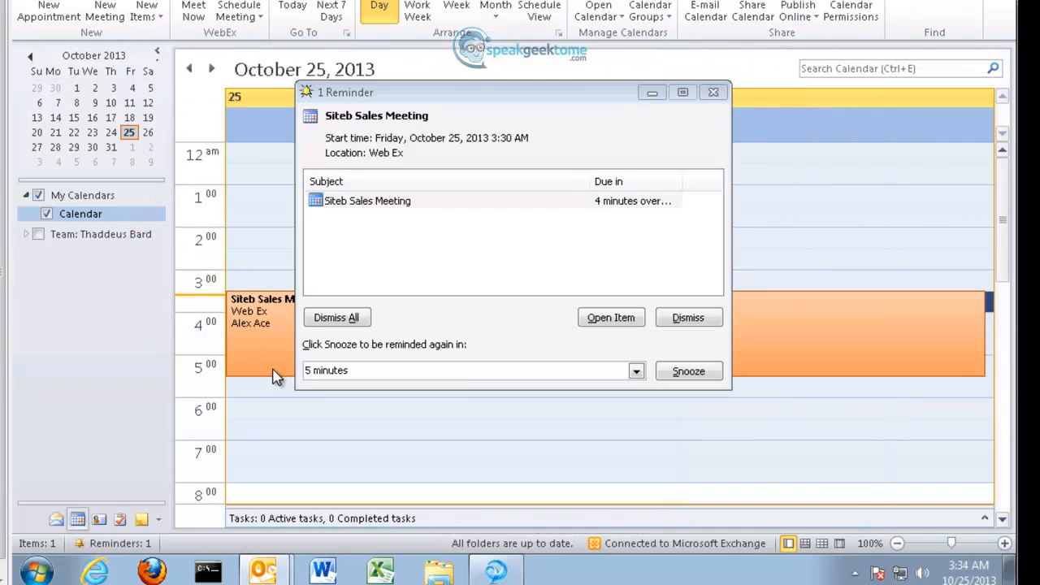
Step: Dismiss the reminder and accept the Siteb Sales Meeting invitation, sending the response now
click(703, 323)
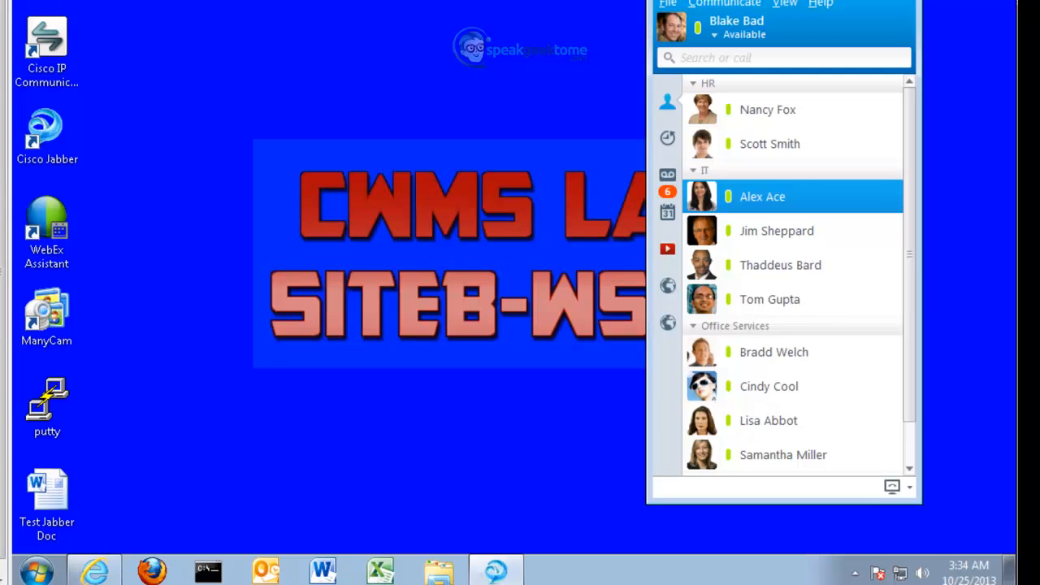
click(268, 571)
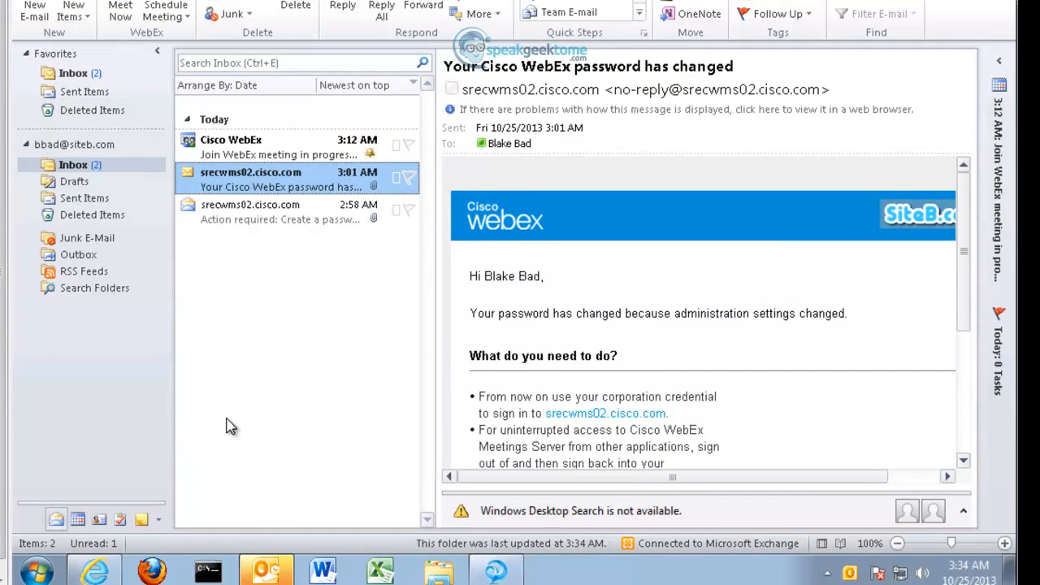
click(234, 156)
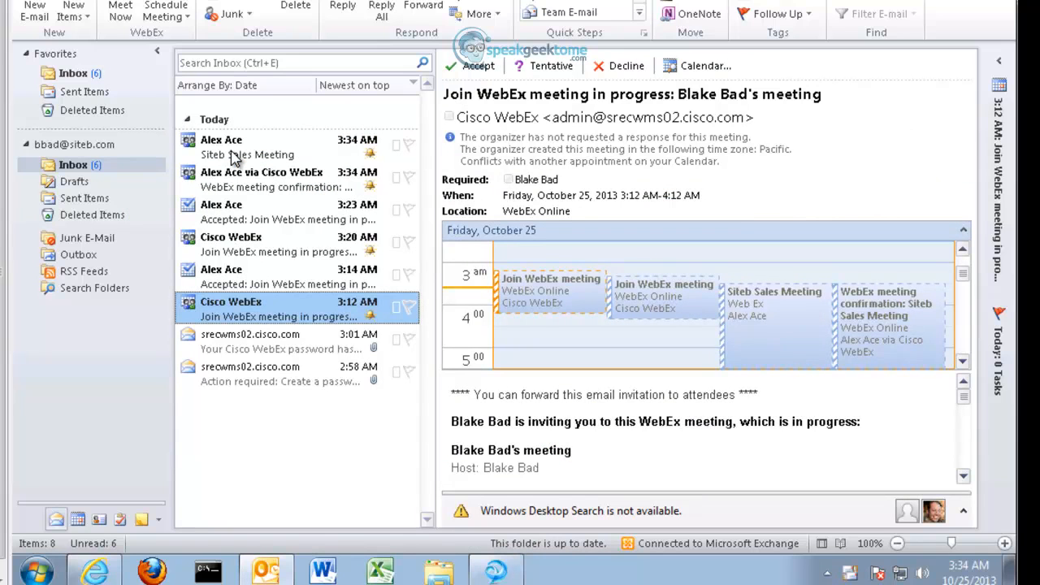
click(243, 157)
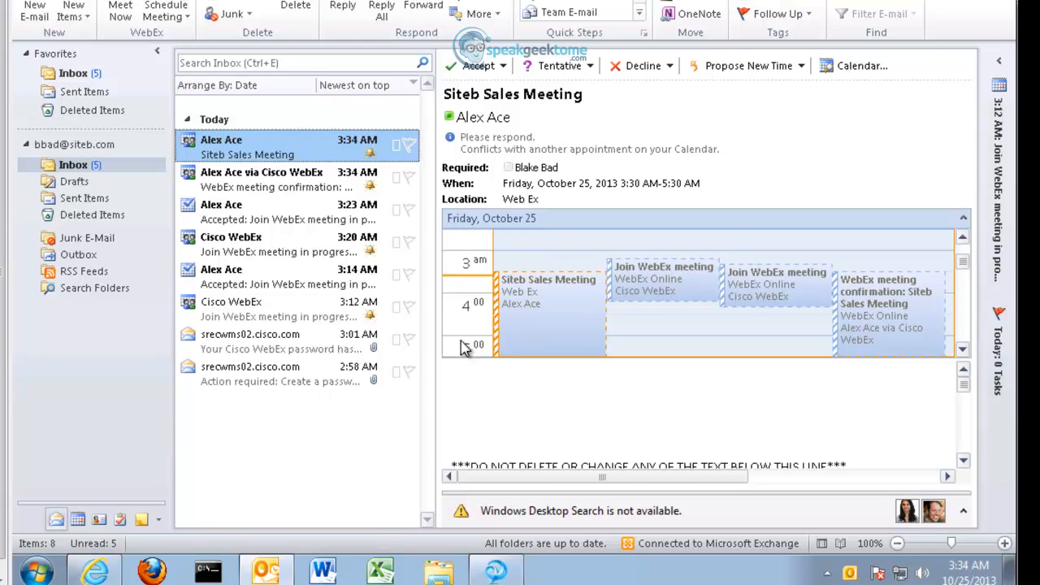
click(500, 68)
click(504, 108)
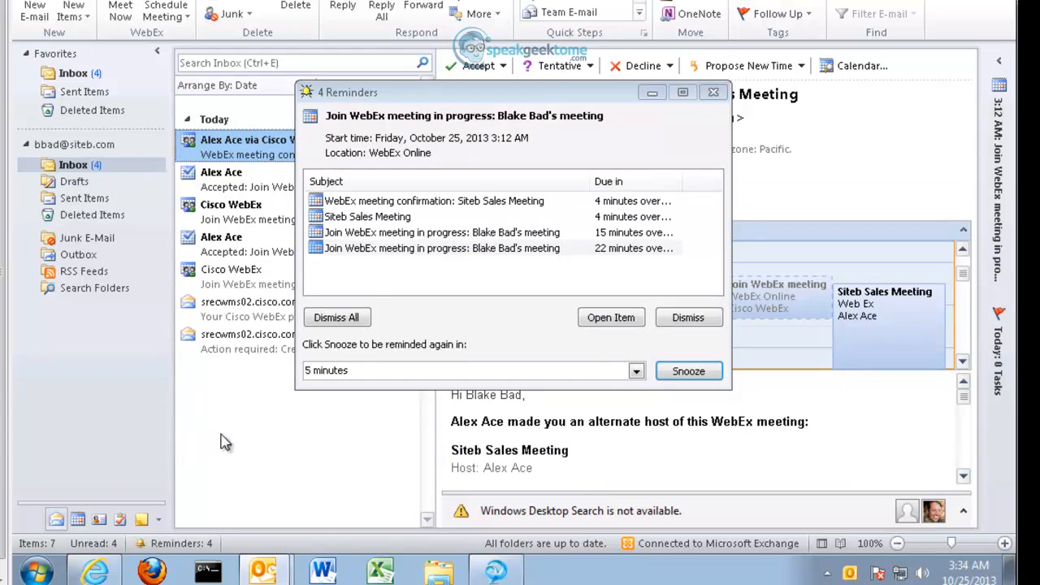
Step: Dismiss the overdue meeting reminders and close the extra WebEx confirmation reminder
click(680, 325)
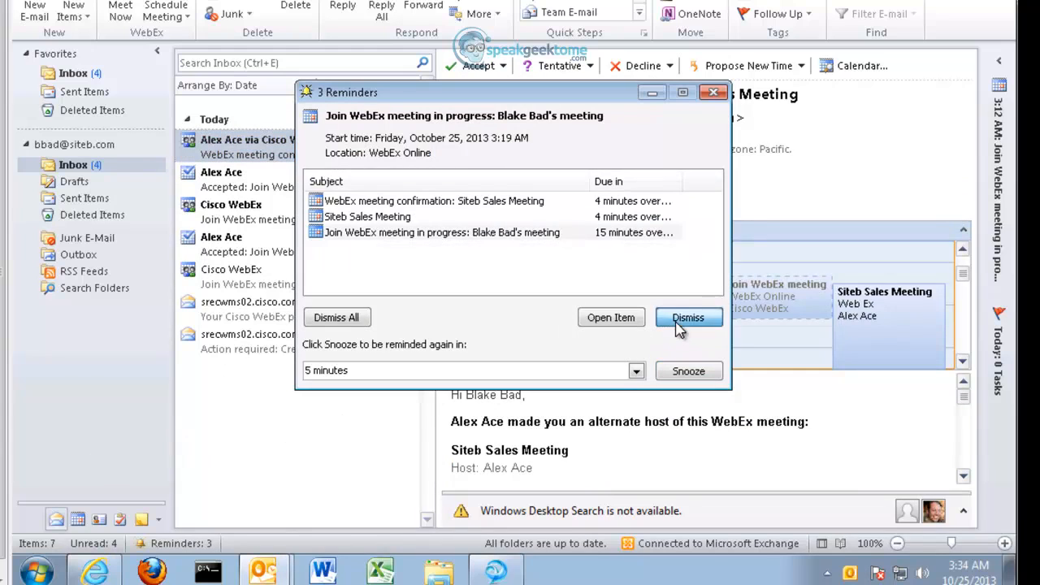
click(680, 326)
click(680, 325)
click(679, 325)
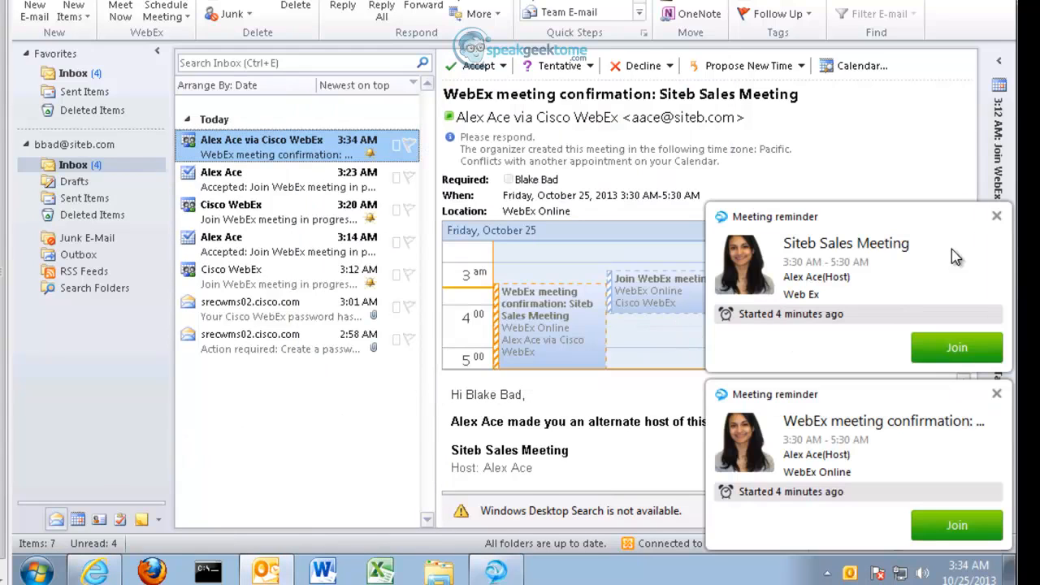
click(998, 397)
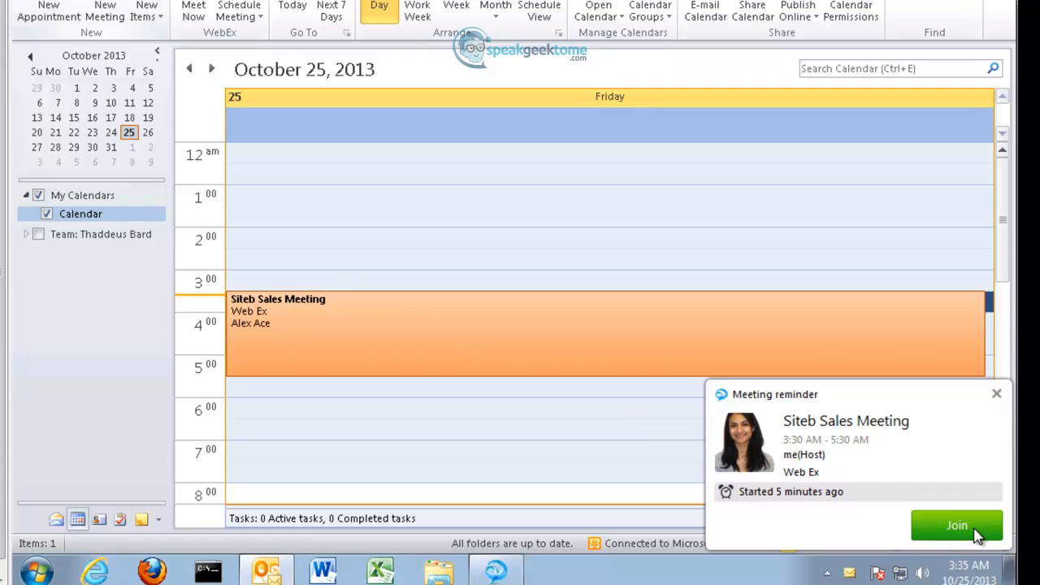
Step: Open Siteb Sales Meeting from its reminder, pass the certificate warning, and maximize the browser
click(975, 529)
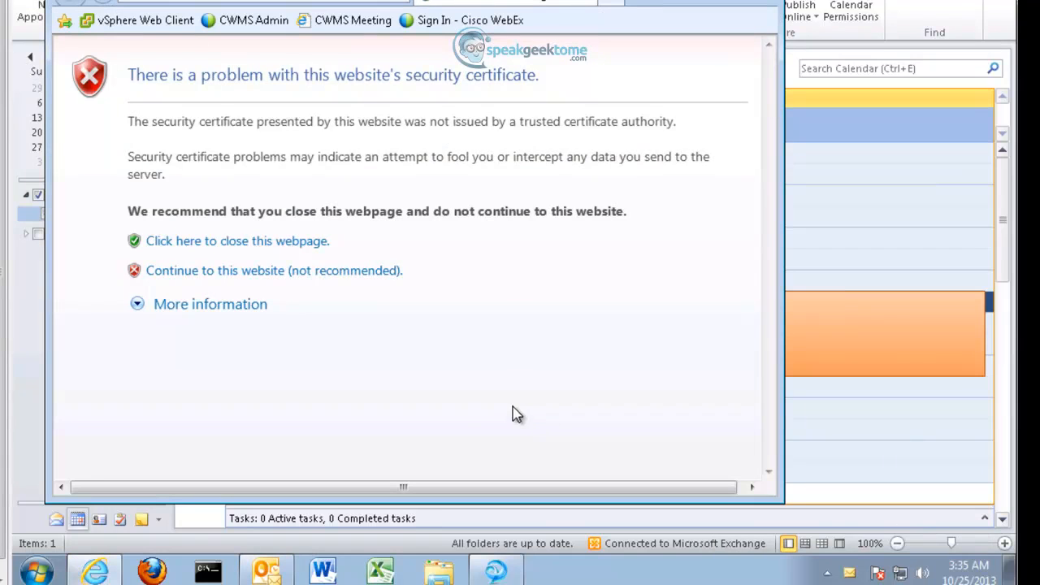
click(218, 271)
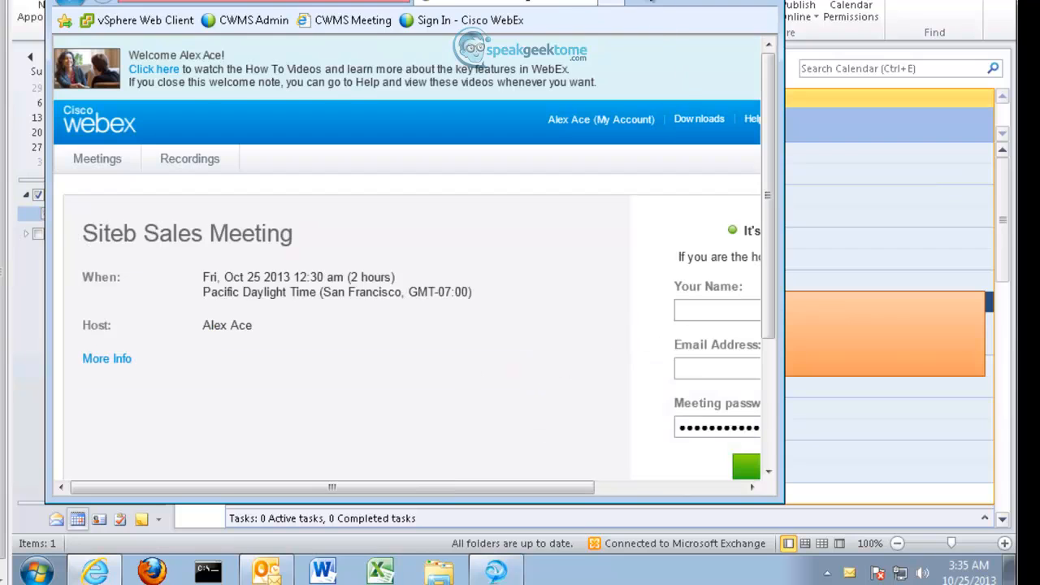
key(super+shift+Up)
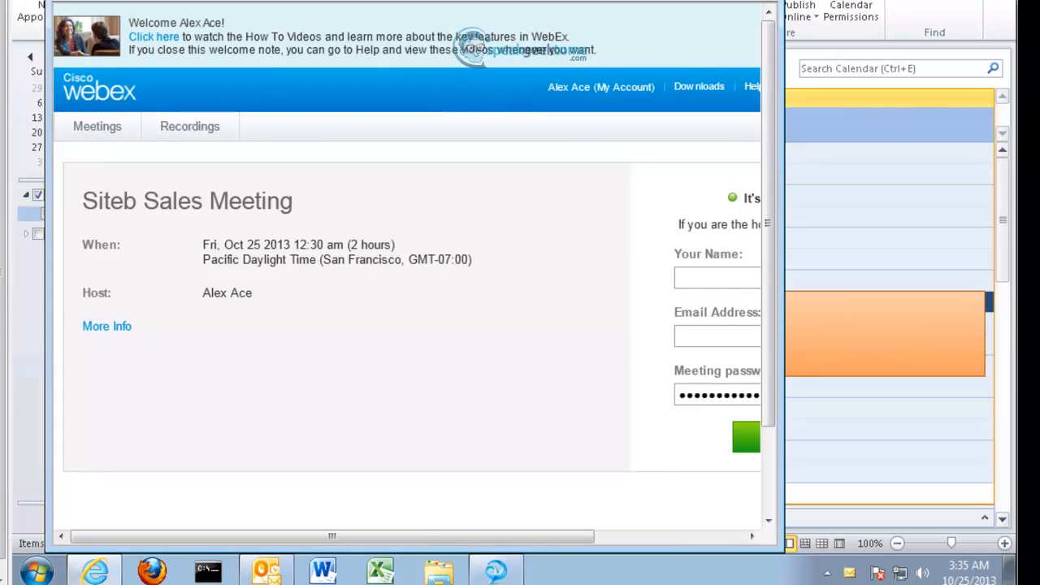
key(super+shift+Down)
key(super+Up)
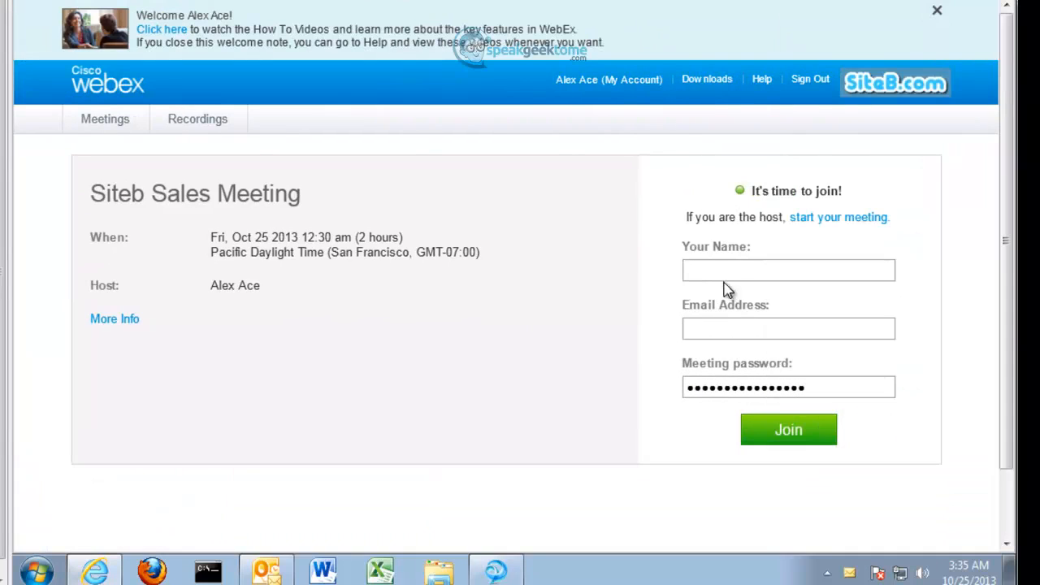
Step: Enter the host's name and e-mail, join the meeting, and accept both security alerts
click(724, 272)
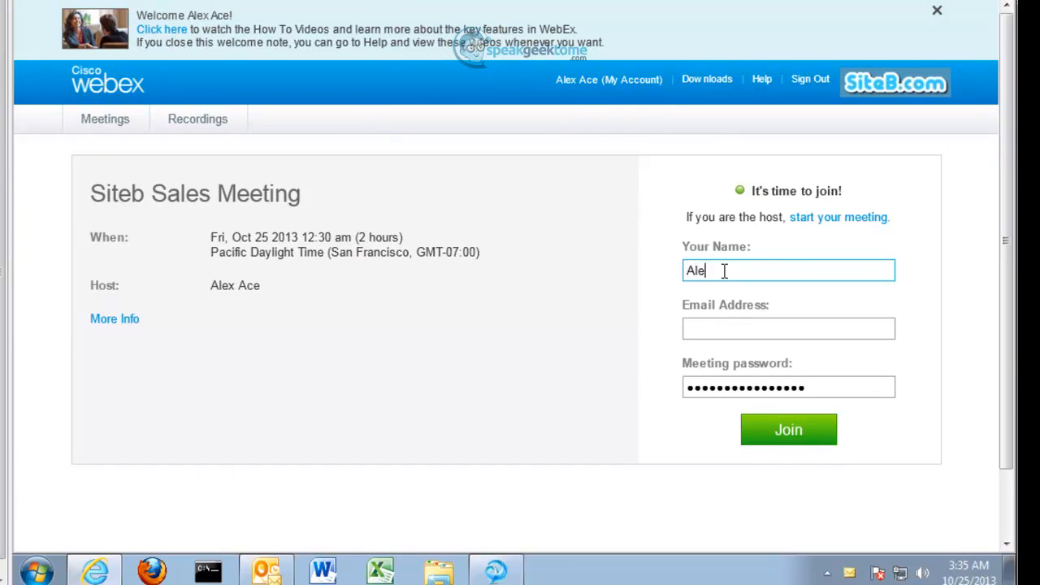
text(Alex Ace)
key(Tab)
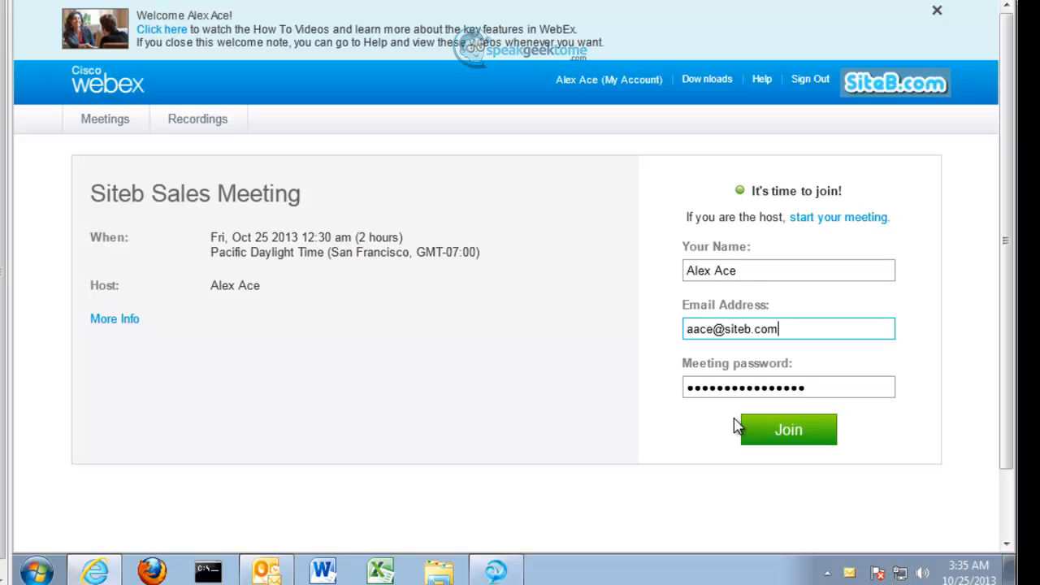
click(753, 429)
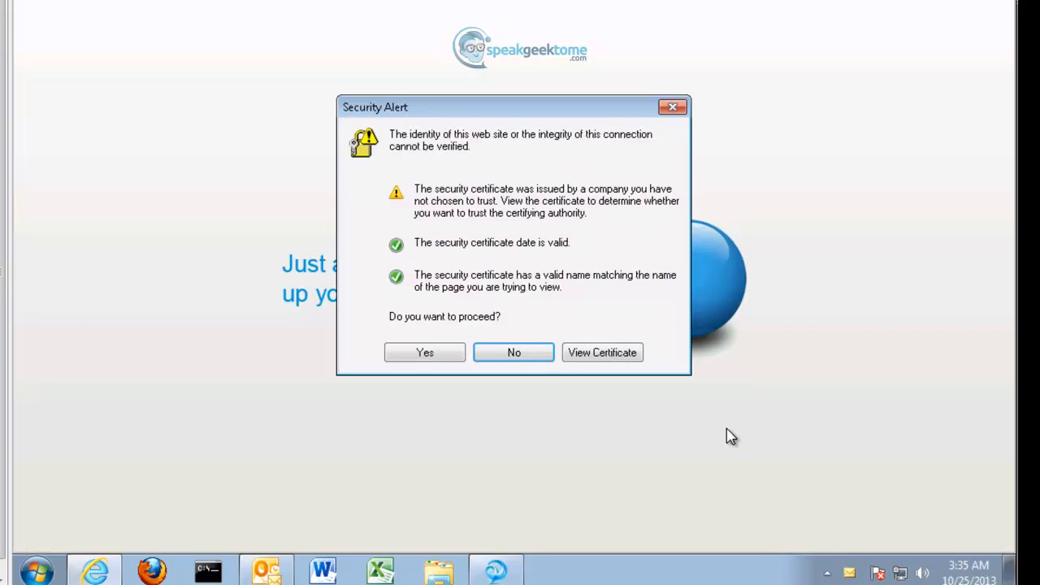
click(427, 353)
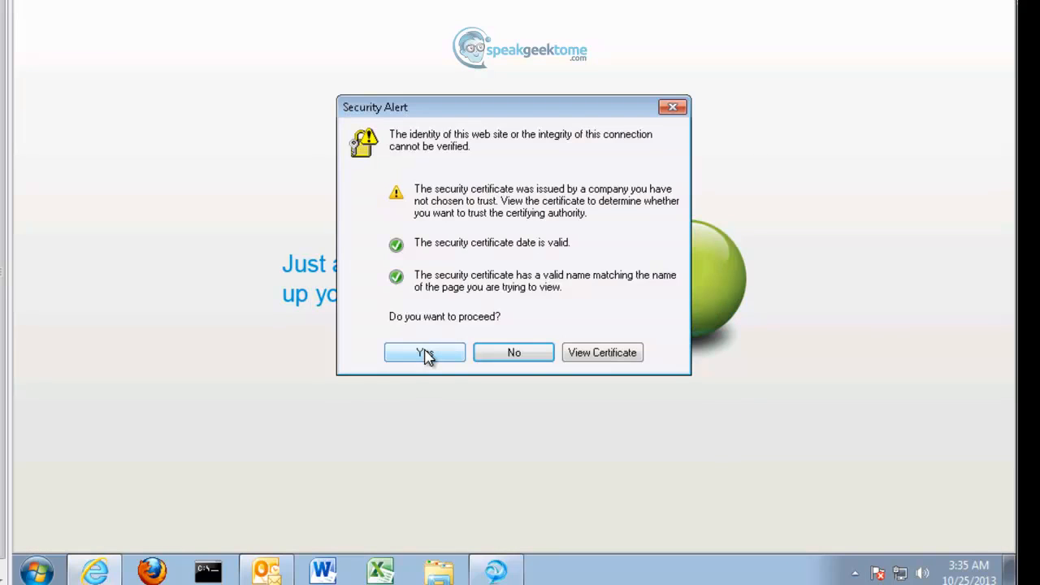
click(426, 354)
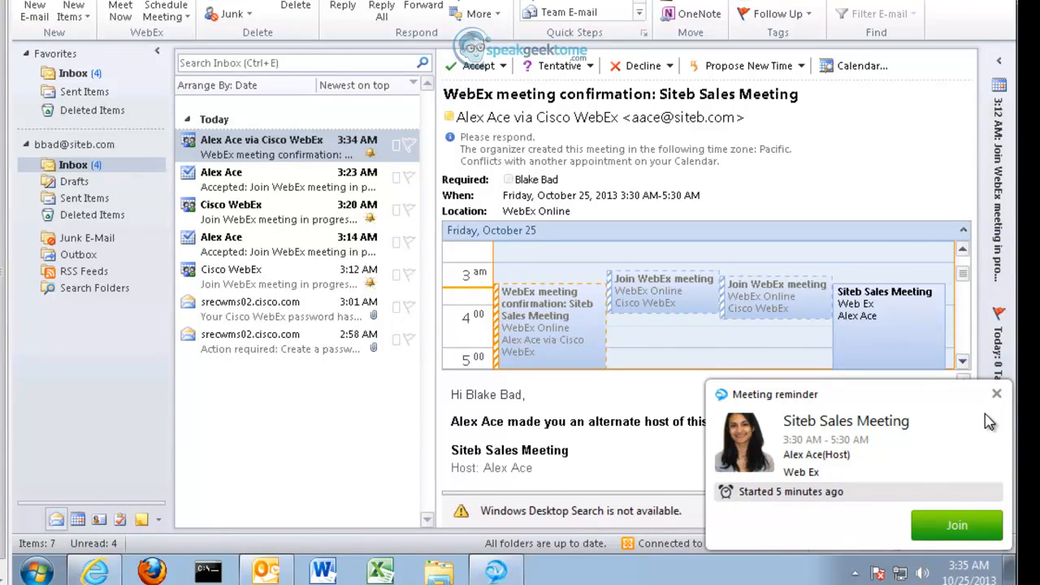
Step: Close the reminder and open the Siteb Sales Meeting WebEx confirmation from the October 25 calendar
click(997, 396)
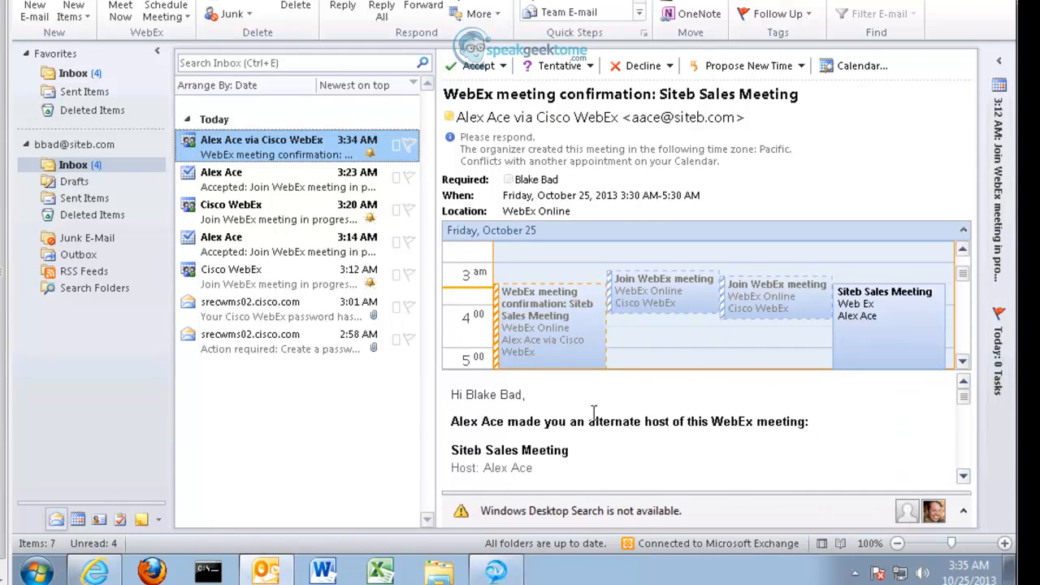
click(78, 519)
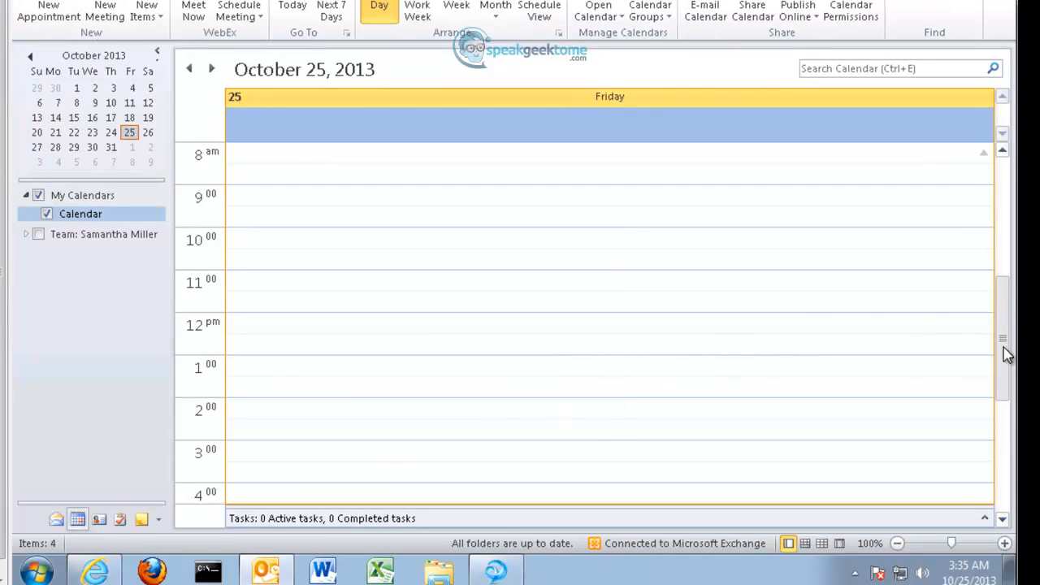
drag(1003, 348, 1008, 236)
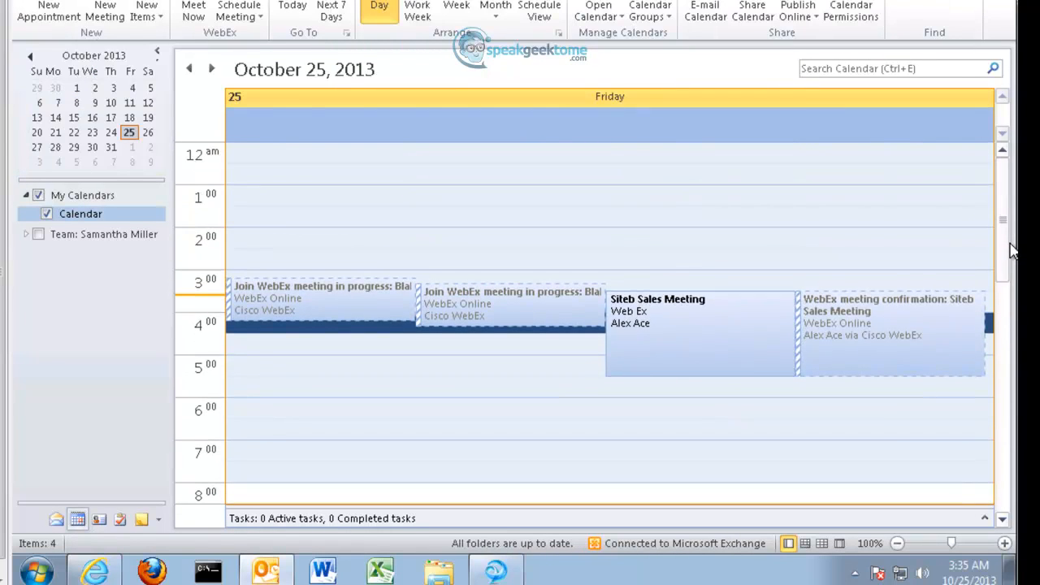
double_click(870, 345)
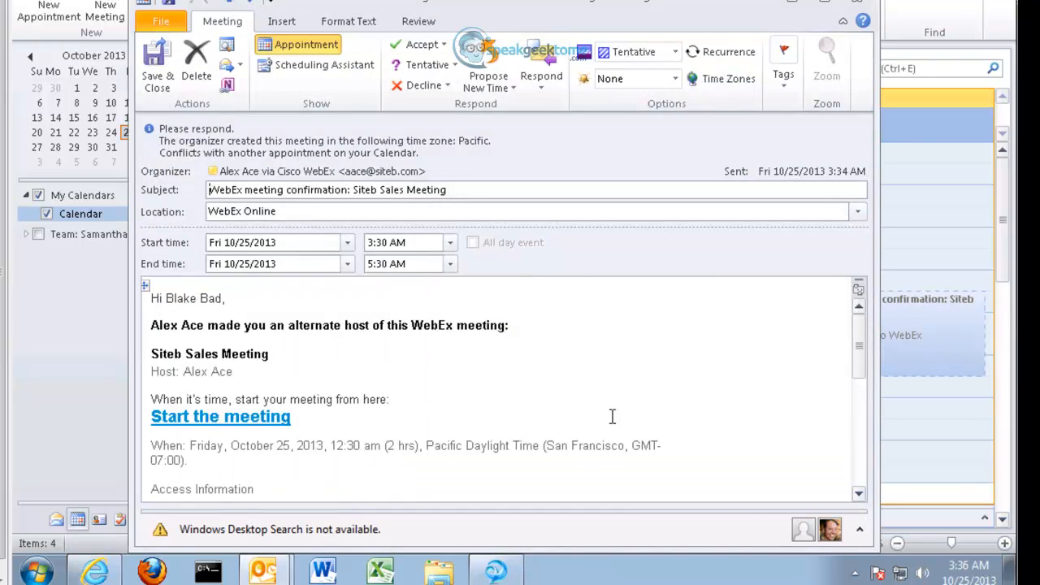
mouse_move(860, 372)
mouse_down()
mouse_move(856, 488)
mouse_move(862, 353)
mouse_up()
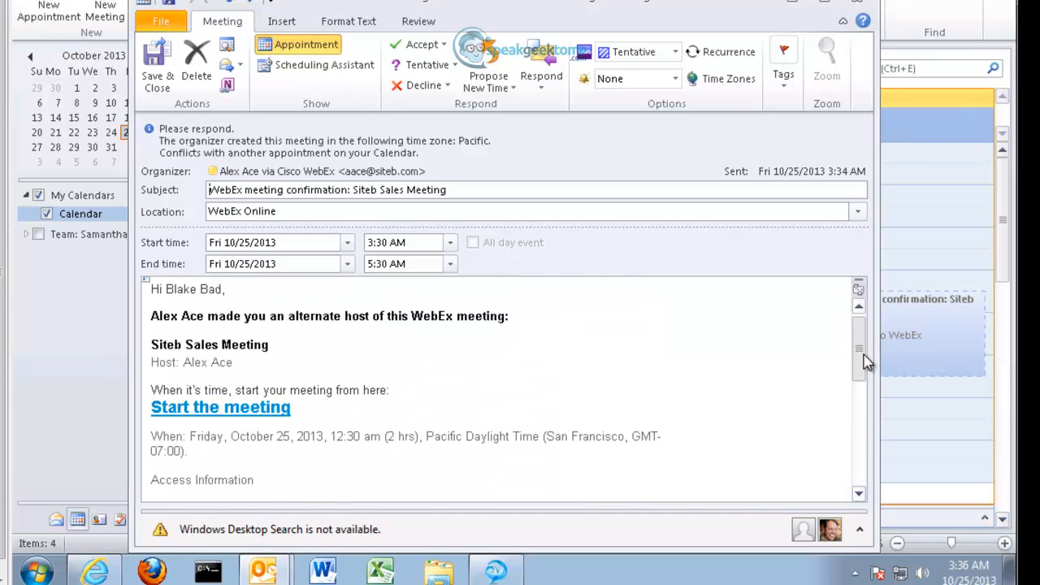
Step: Start the Siteb Sales Meeting as alternate host, bypassing the certificate warning and installing the WebEx add-on
click(244, 419)
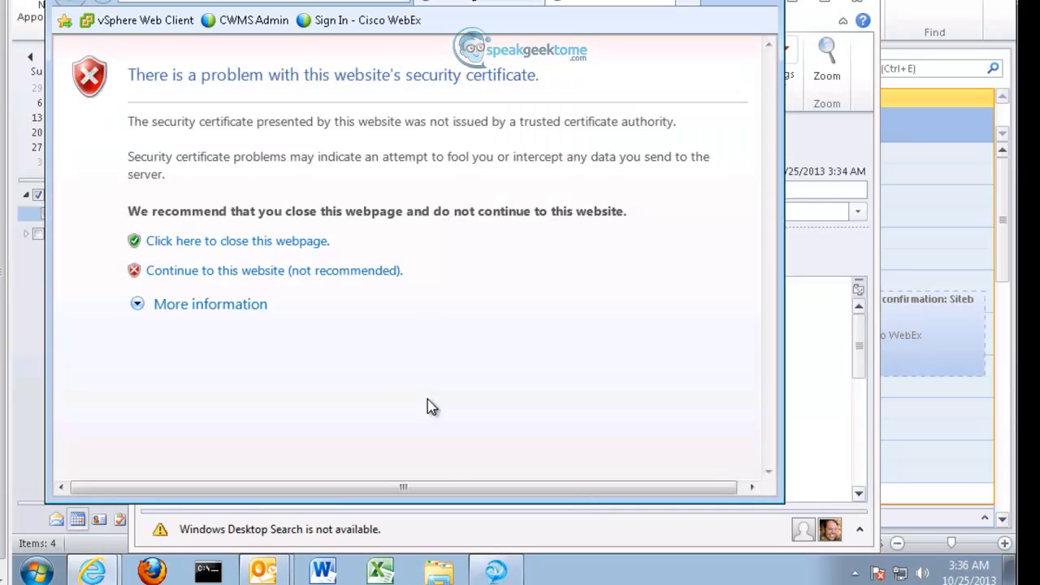
click(259, 276)
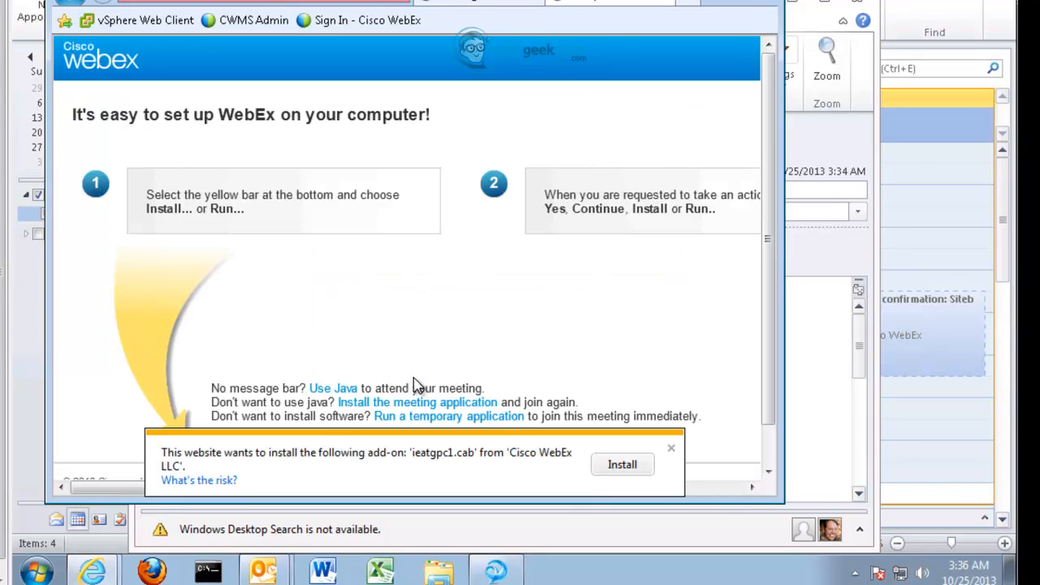
click(609, 466)
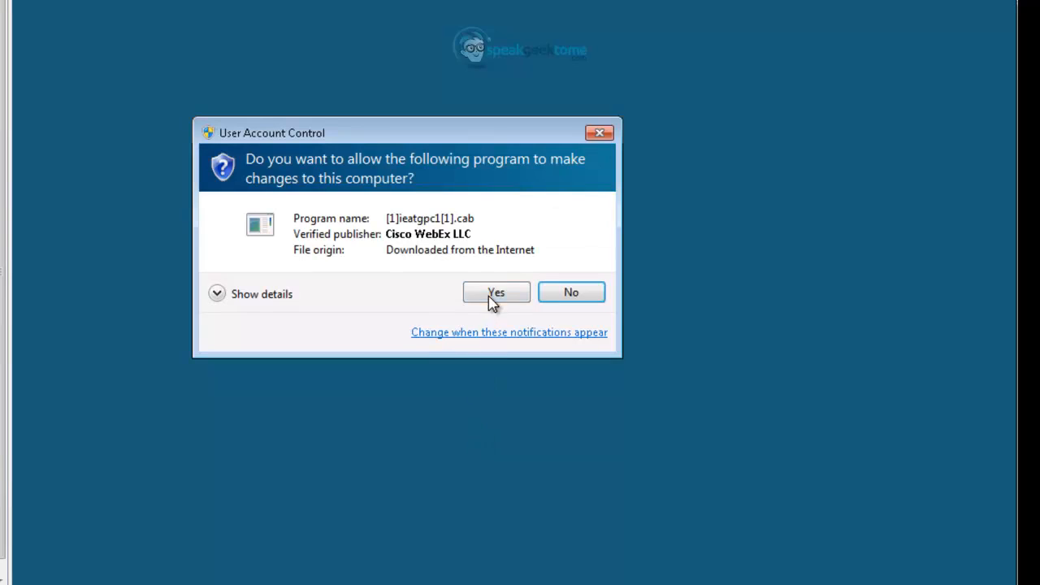
click(491, 296)
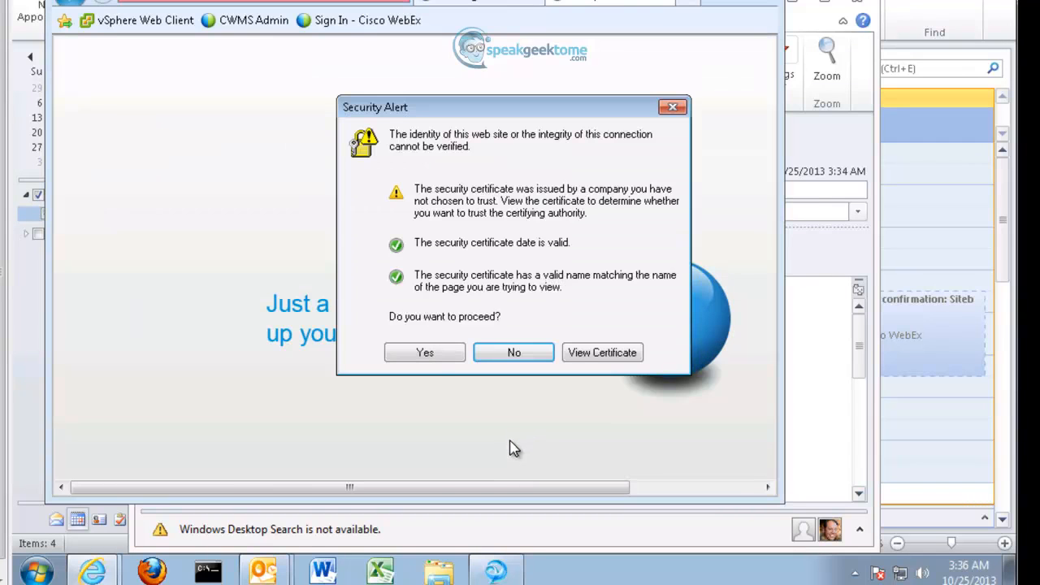
click(425, 353)
click(425, 352)
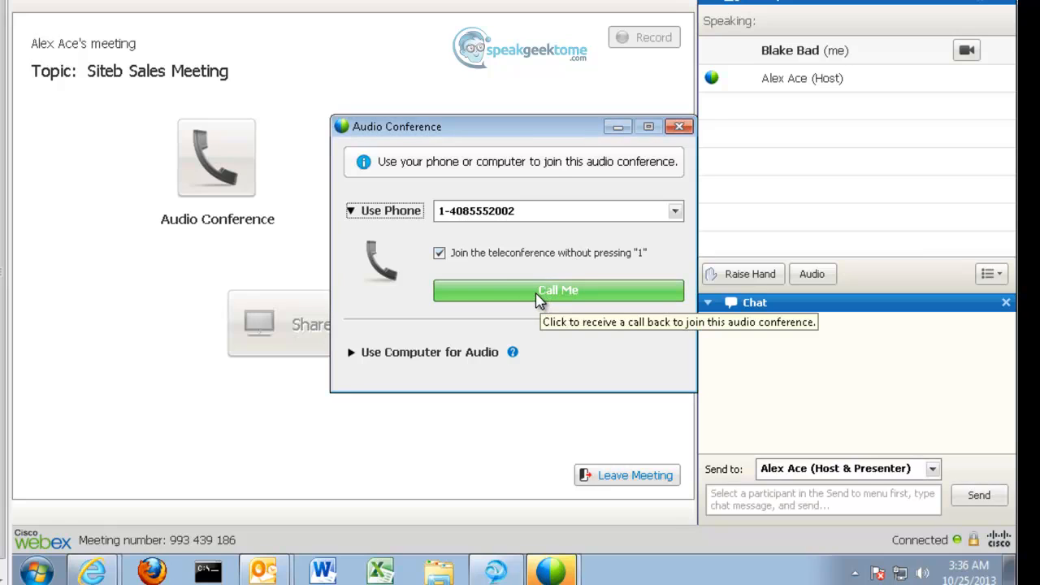
Step: Join the alternate host's audio via a Call Me phone callback and switch on their webcam
click(538, 293)
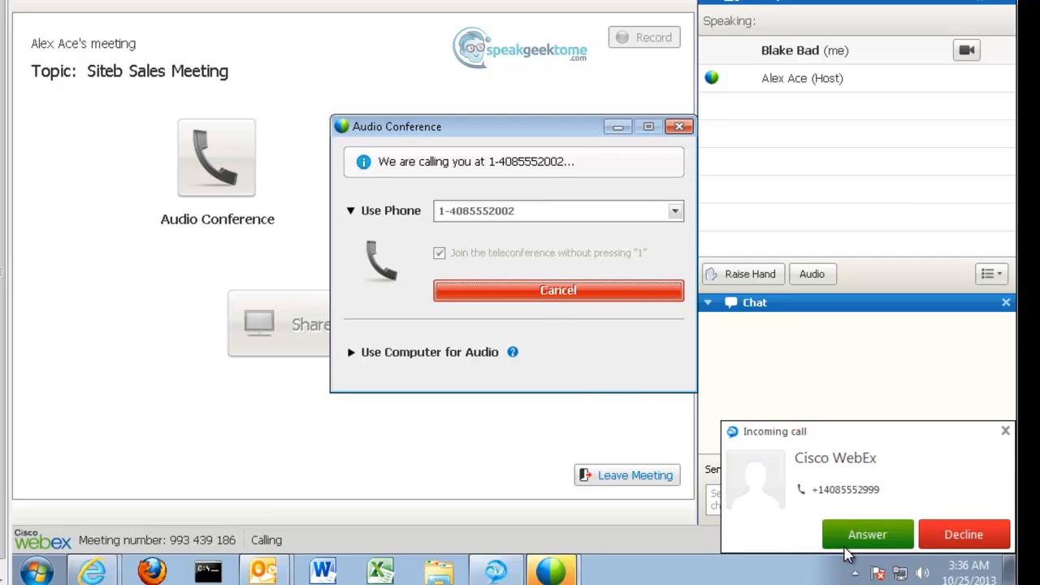
click(854, 546)
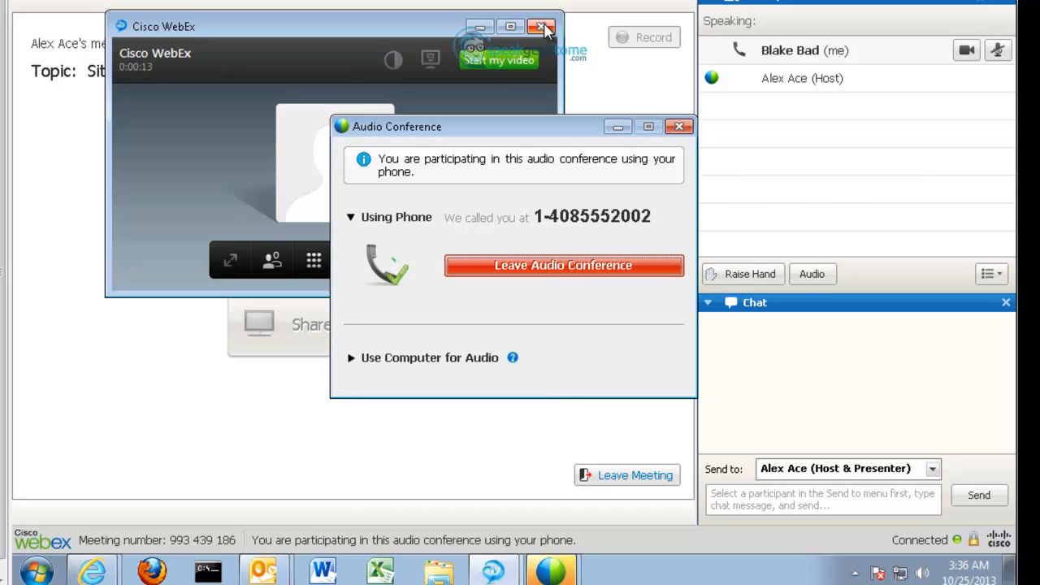
click(544, 29)
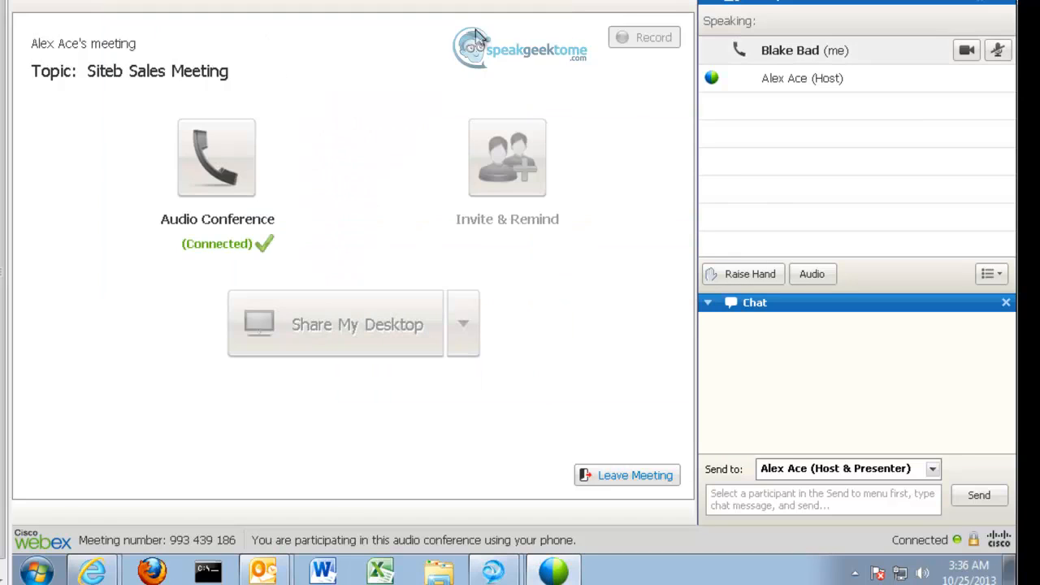
click(967, 51)
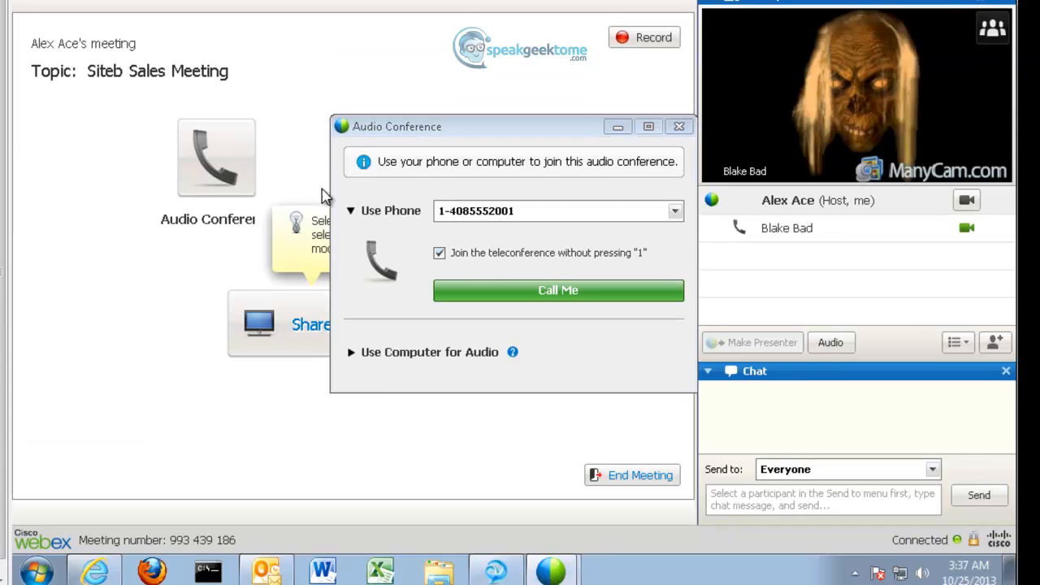
Step: Connect the host's audio through a Call Me phone callback and start the host's webcam video
click(492, 292)
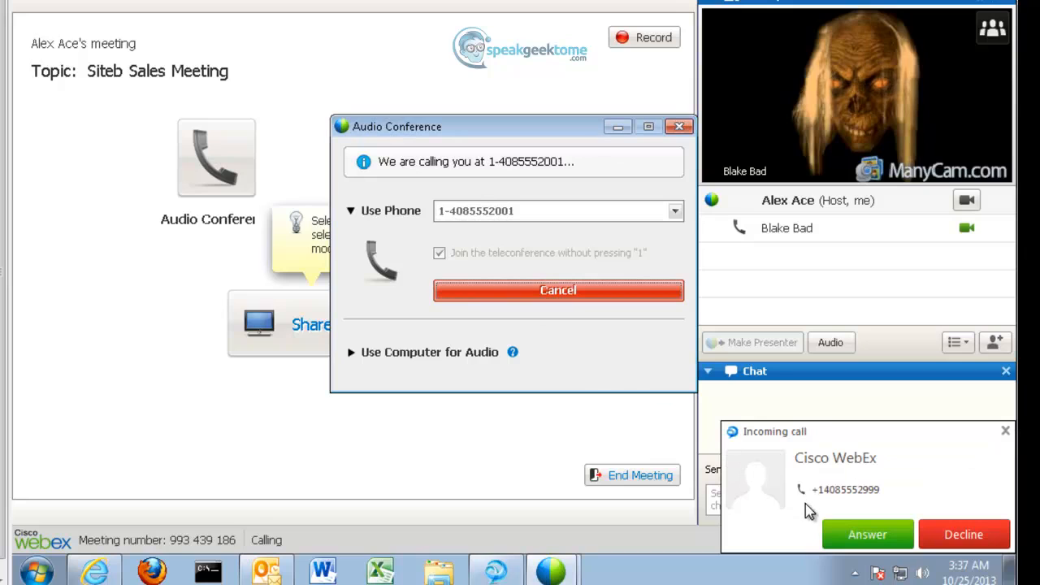
click(900, 540)
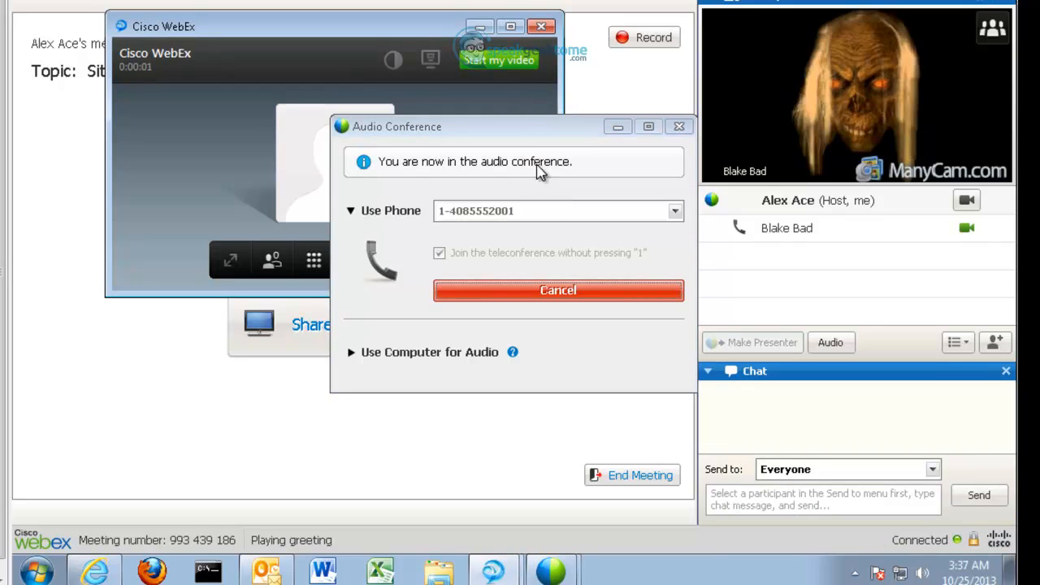
click(481, 28)
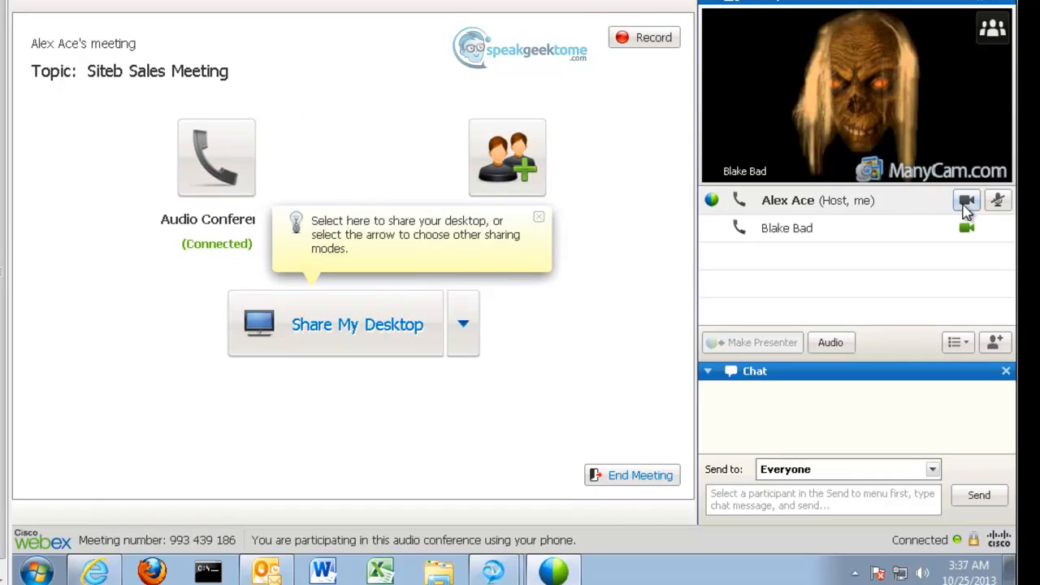
click(967, 204)
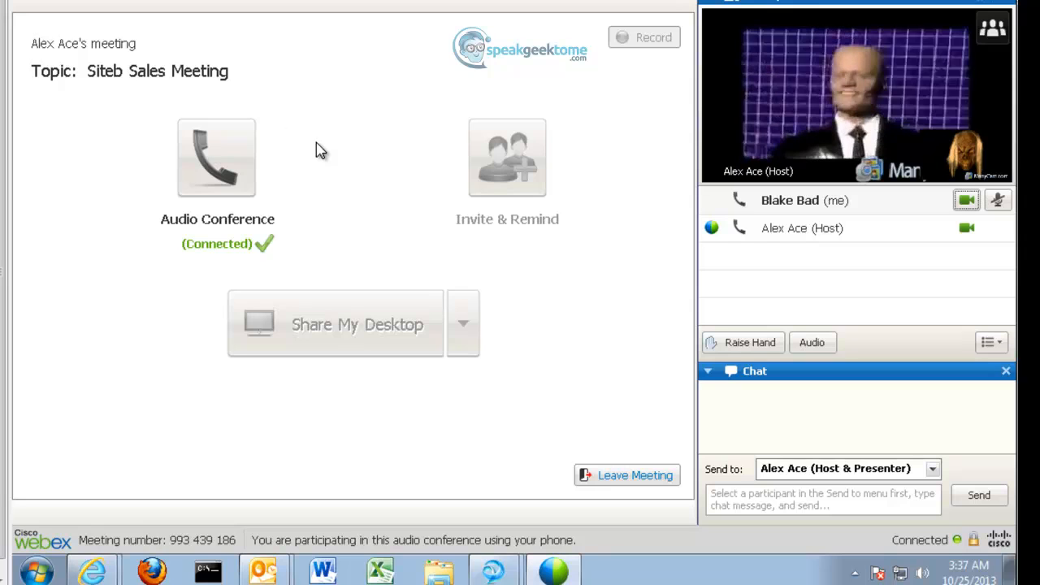
Step: Leave the meeting as alternate host, then end the Siteb Sales Meeting for everyone as host
click(631, 480)
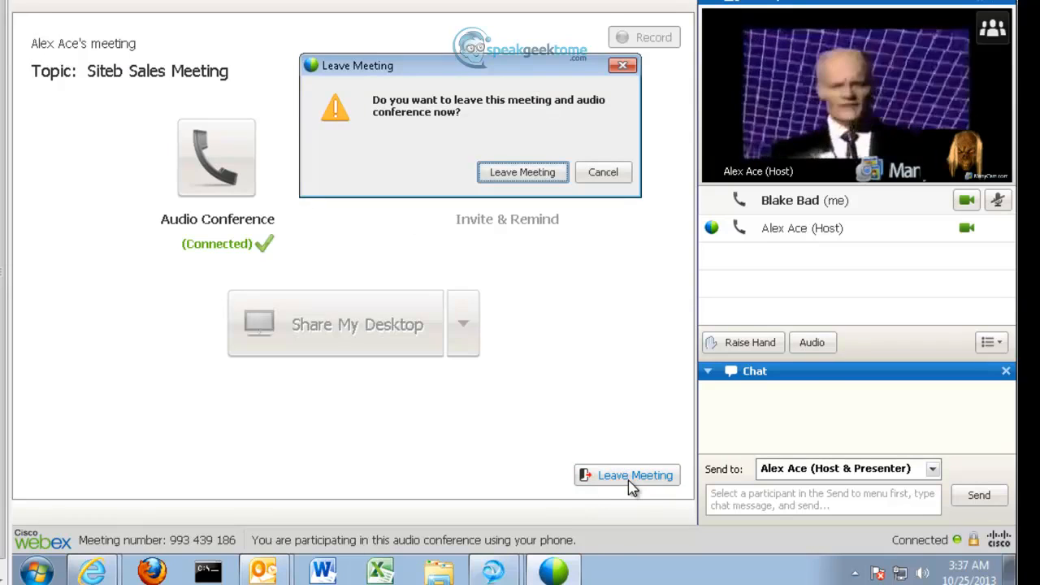
click(507, 182)
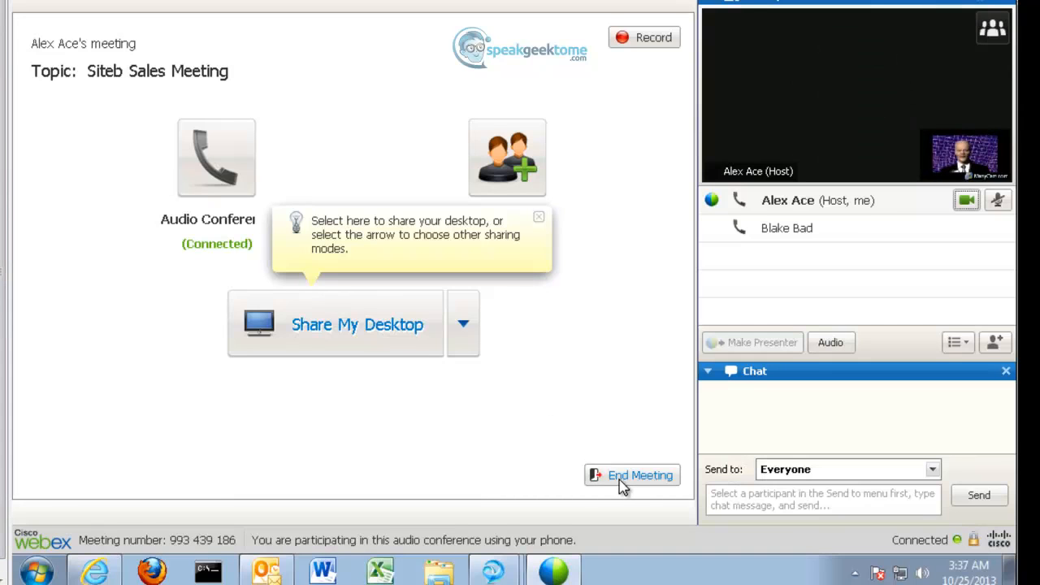
click(622, 483)
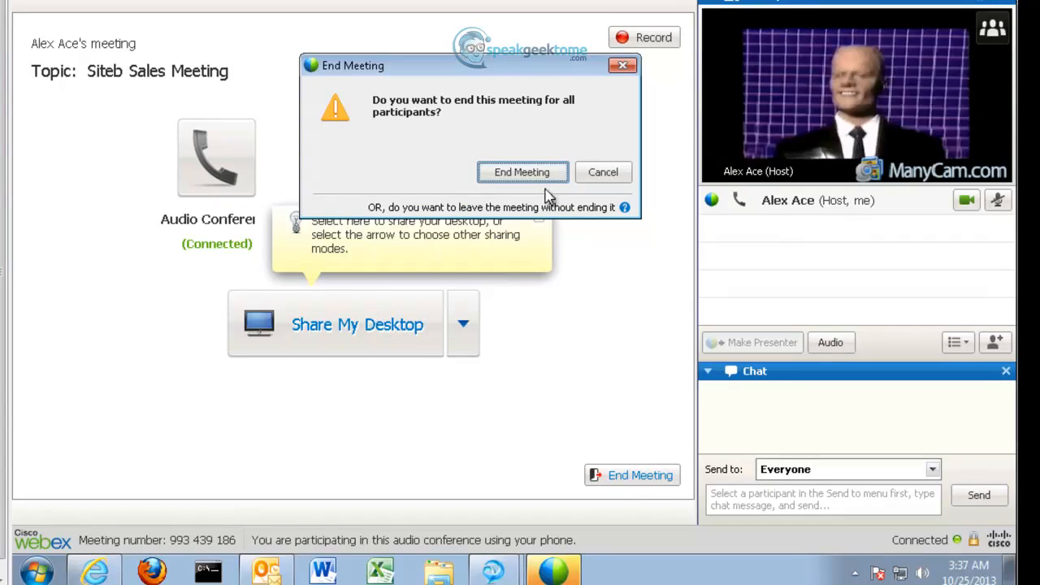
click(524, 172)
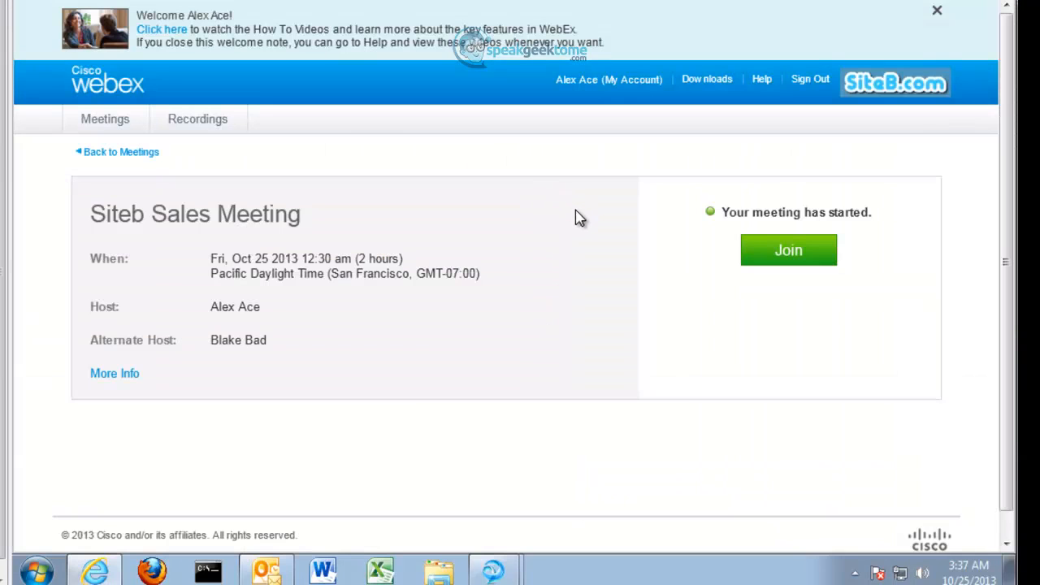